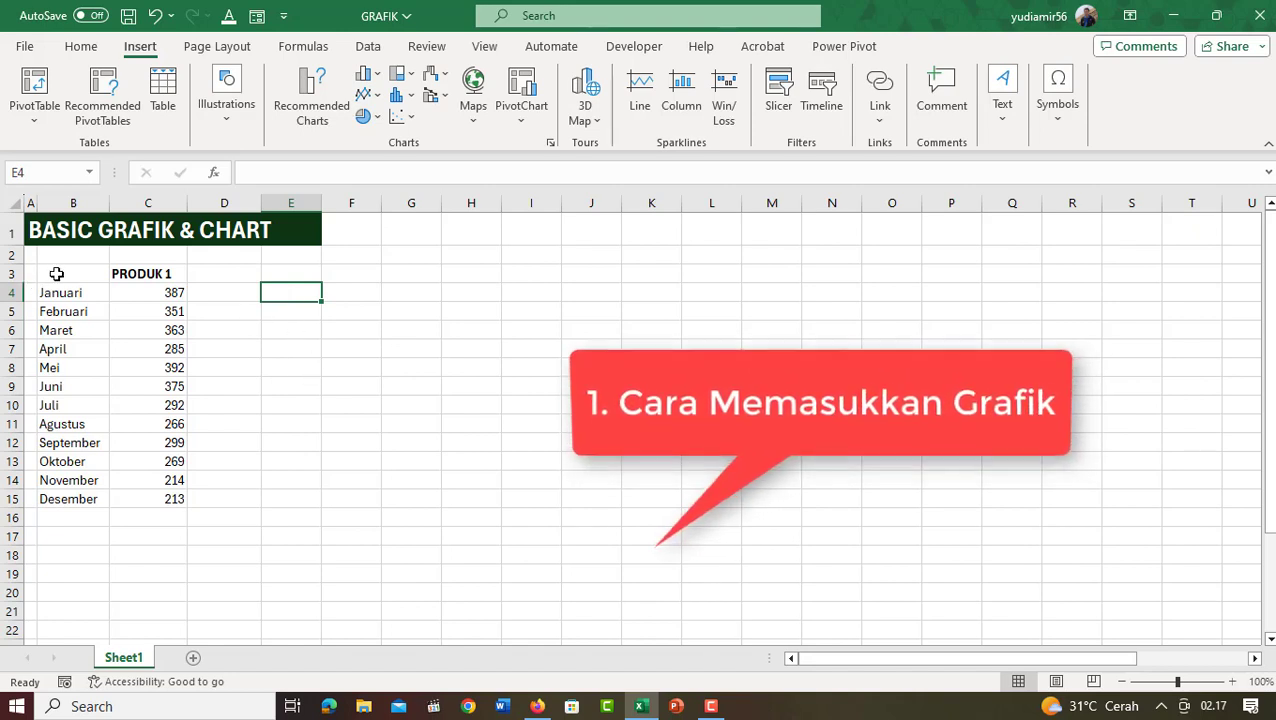
- Open the full chart type list for the data in B3:C15 and place the dialog clear of the table
drag(98, 271, 173, 497)
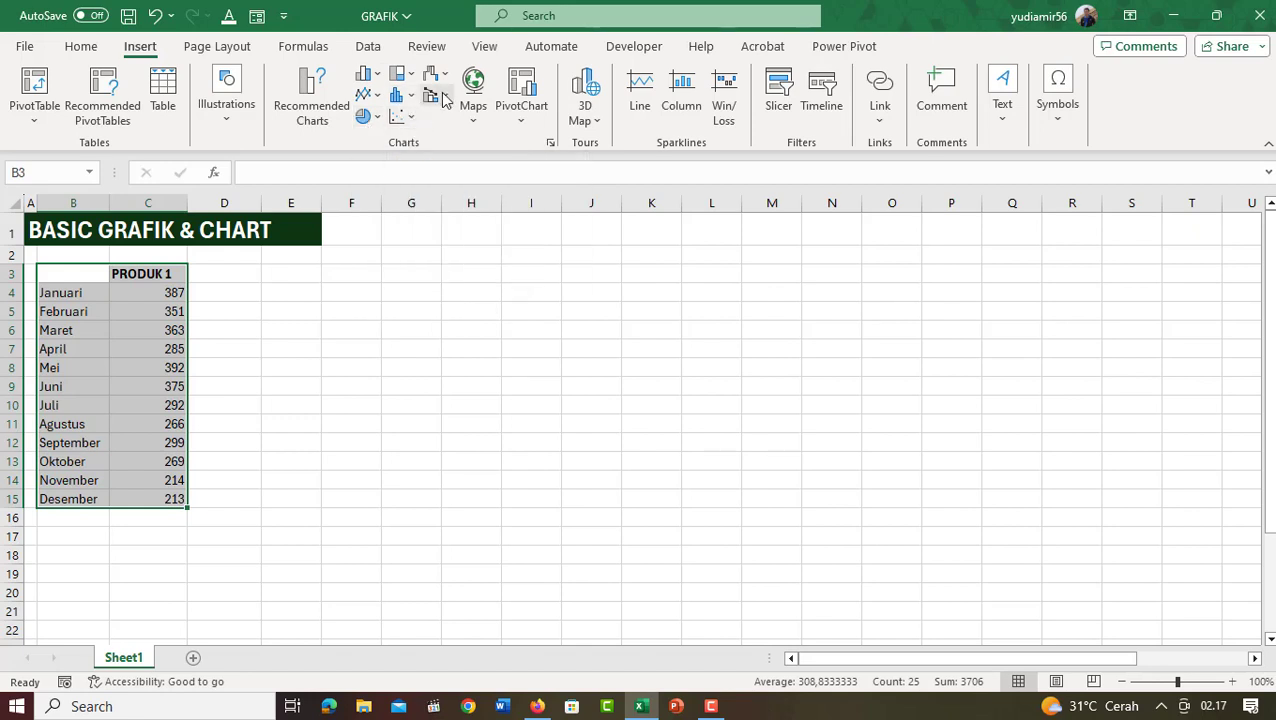
click(326, 130)
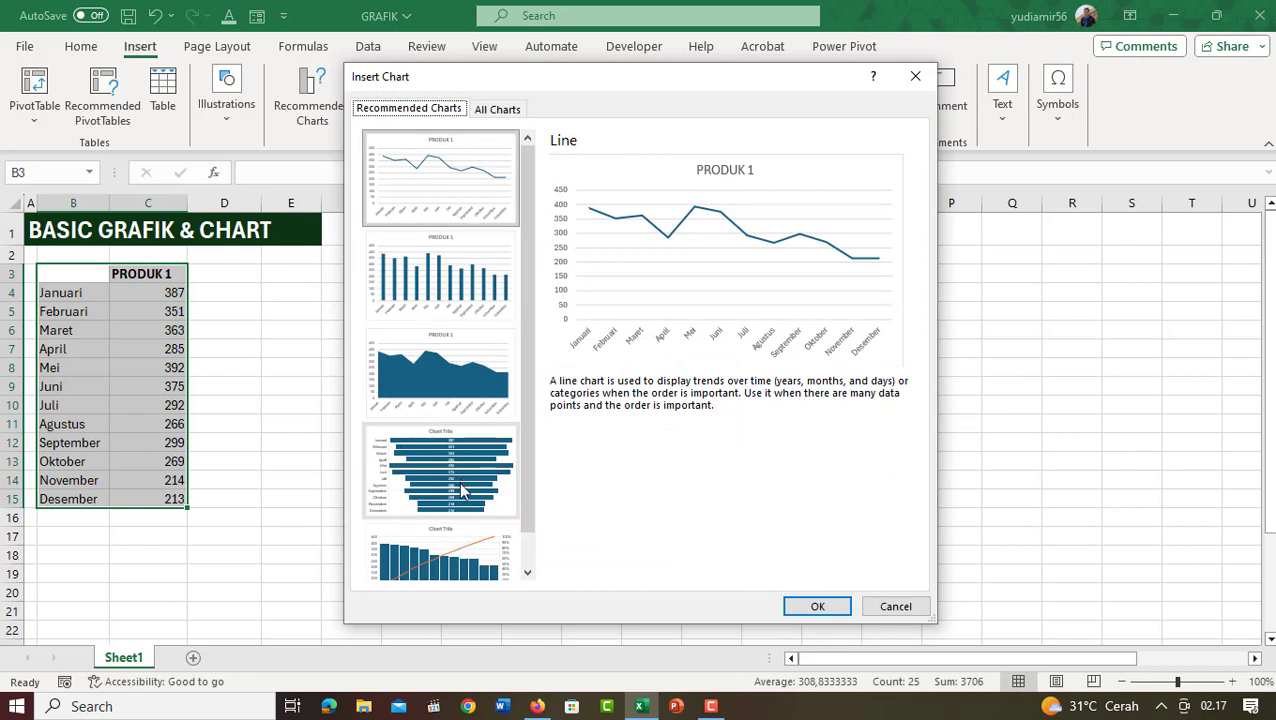
click(494, 110)
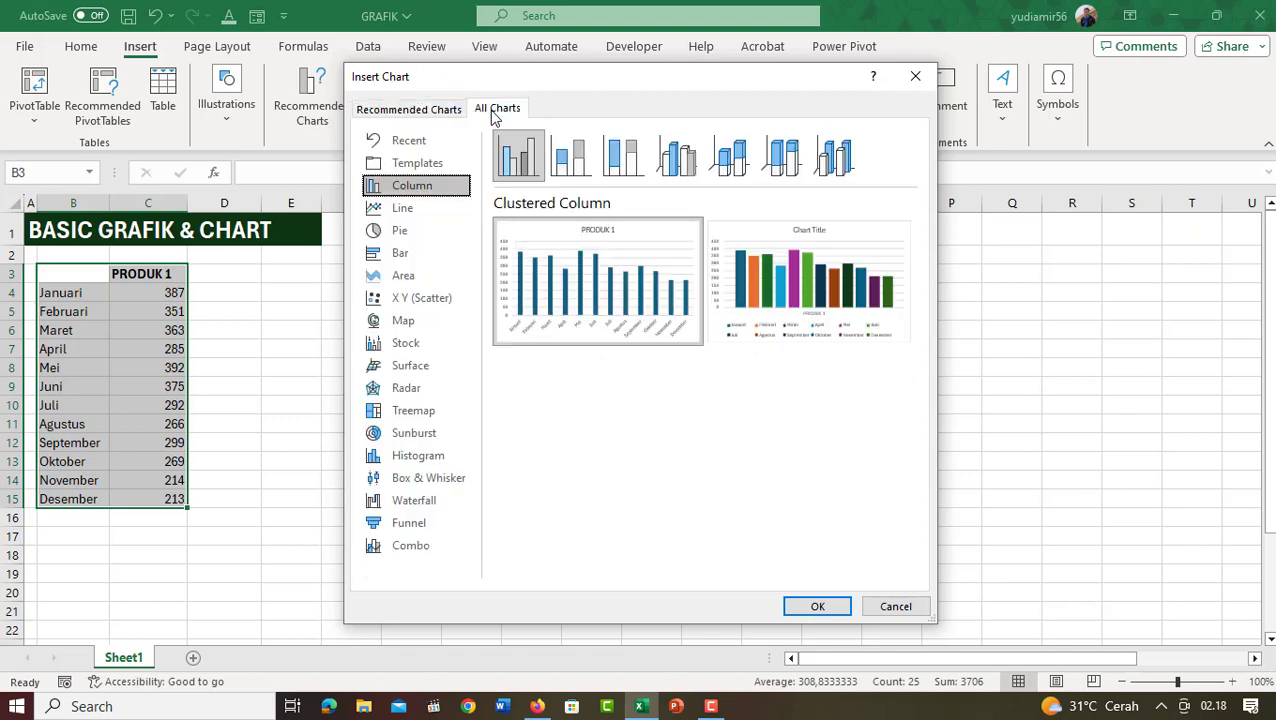
drag(478, 84, 761, 61)
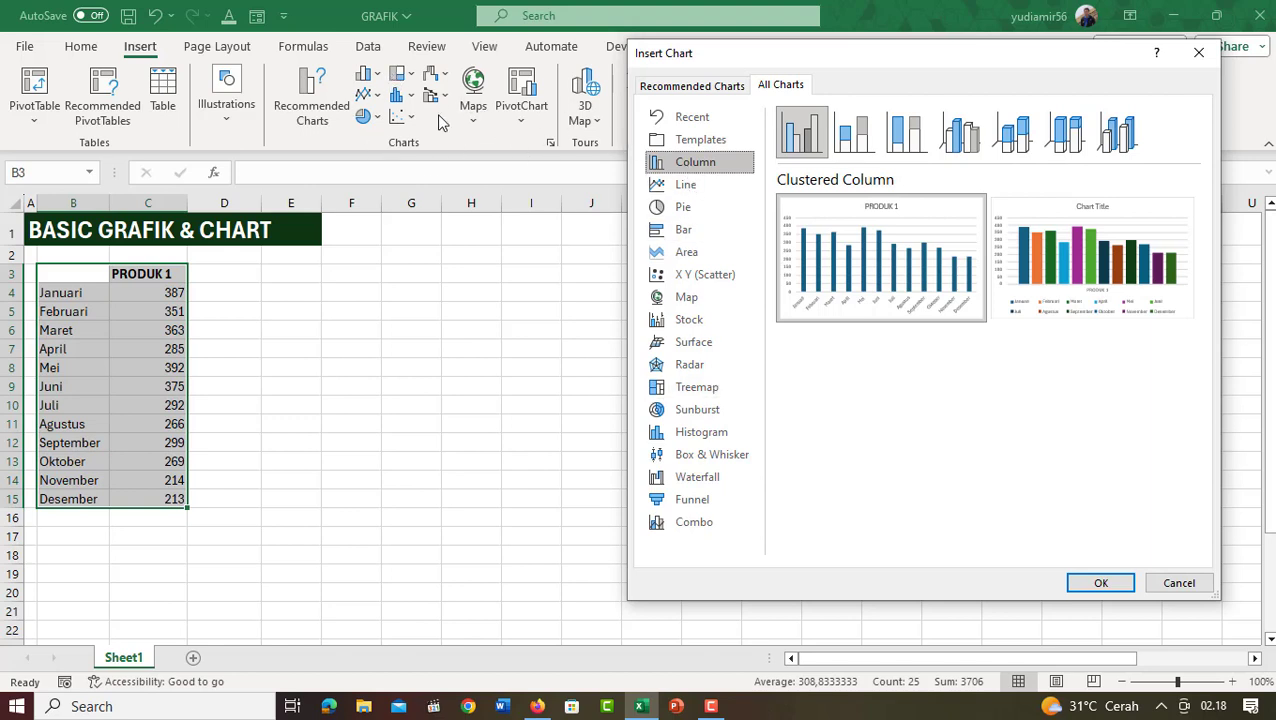
- Preview the line, pie and column chart types for the data, including the stacked column variant
click(698, 185)
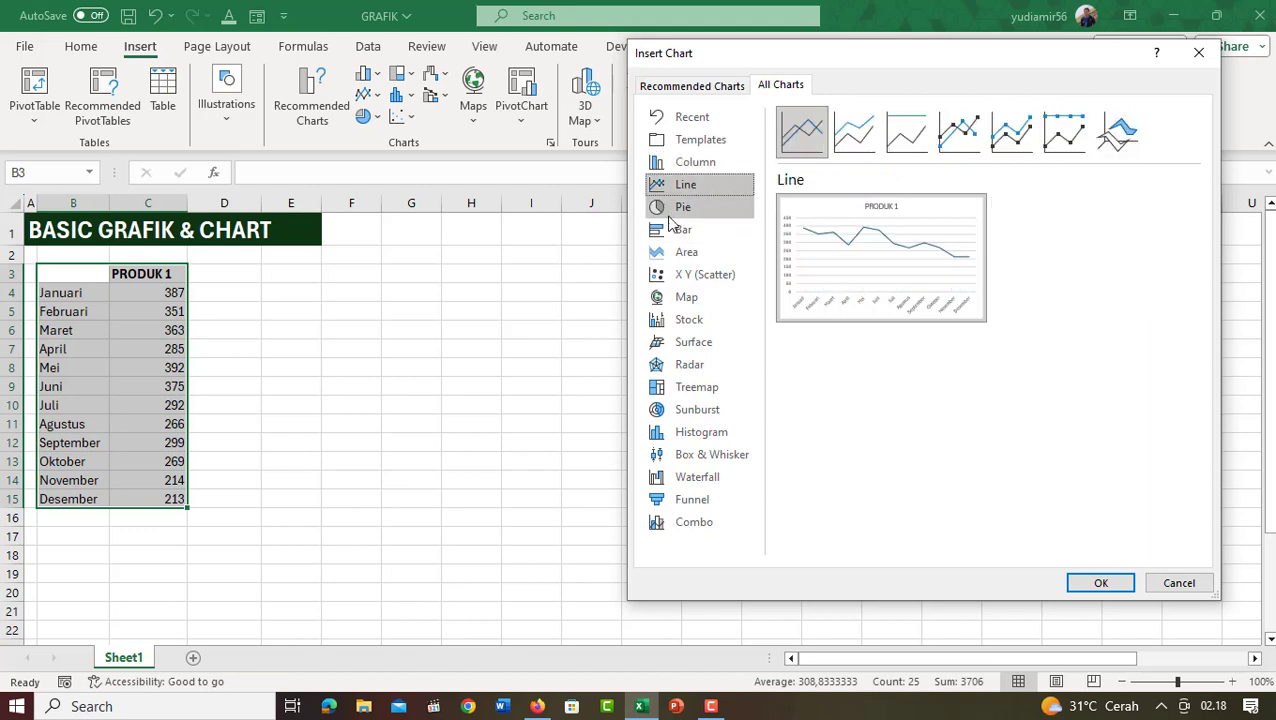
click(681, 209)
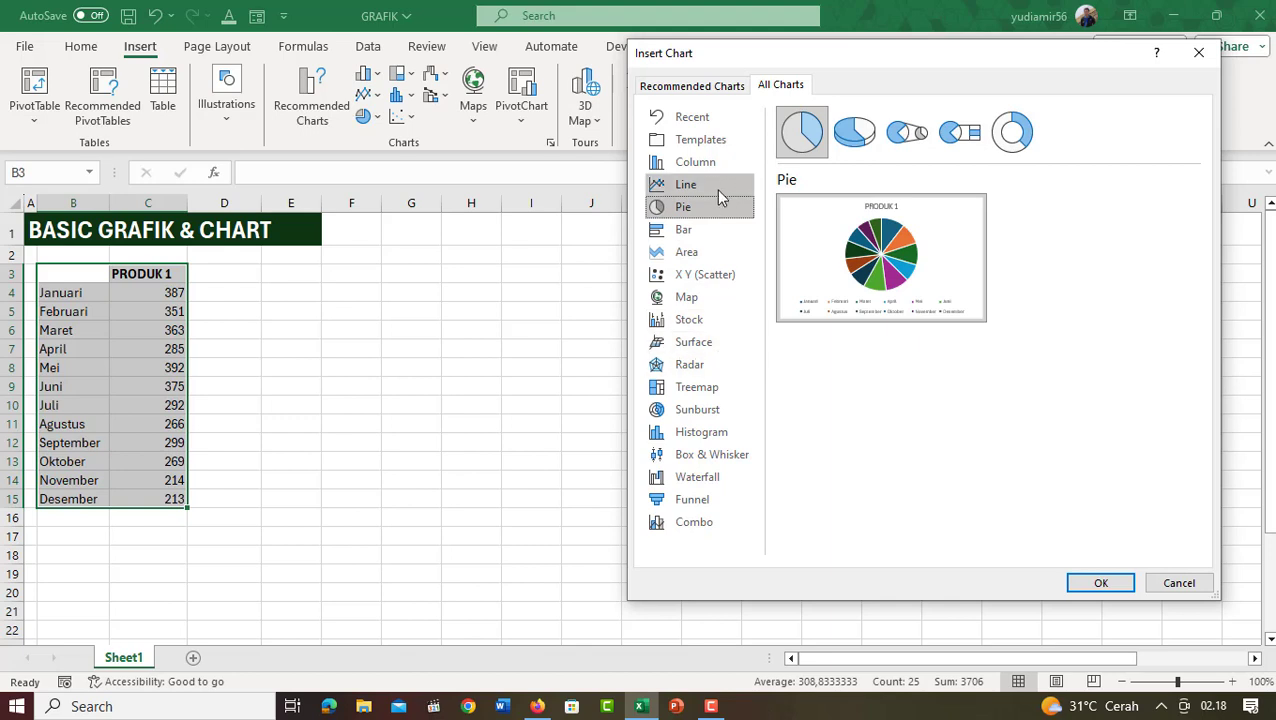
click(699, 166)
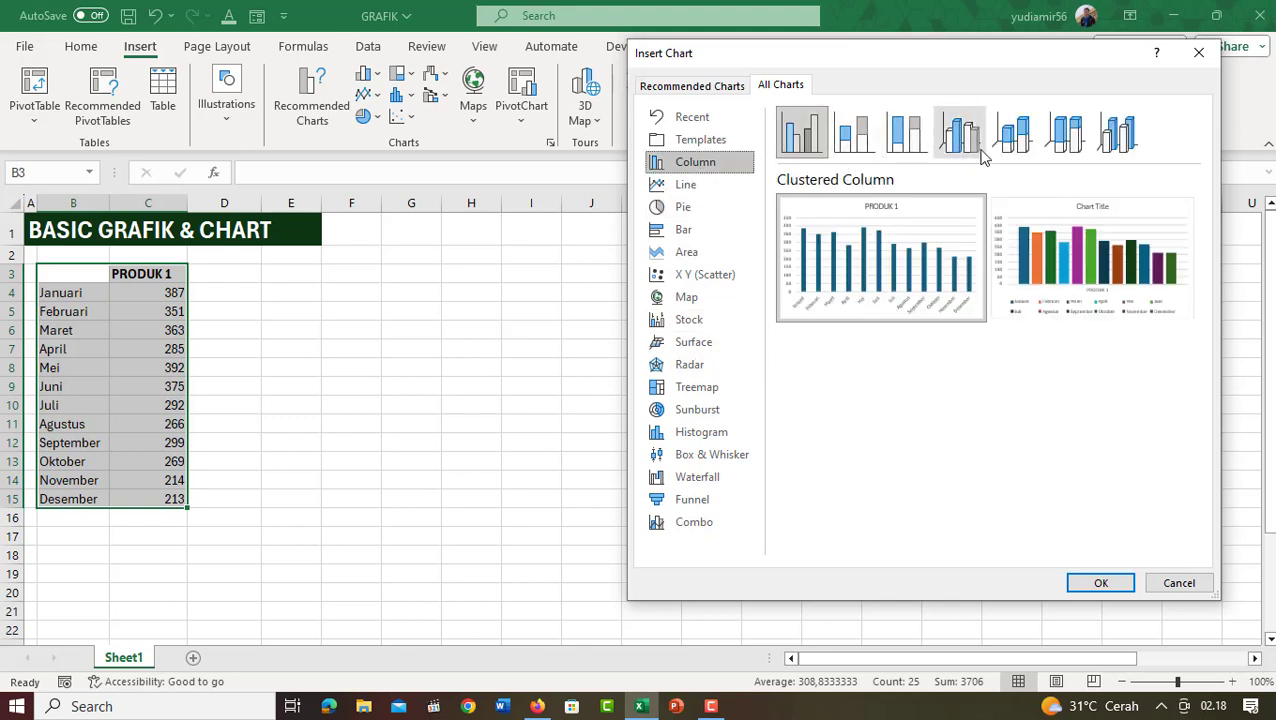
click(851, 145)
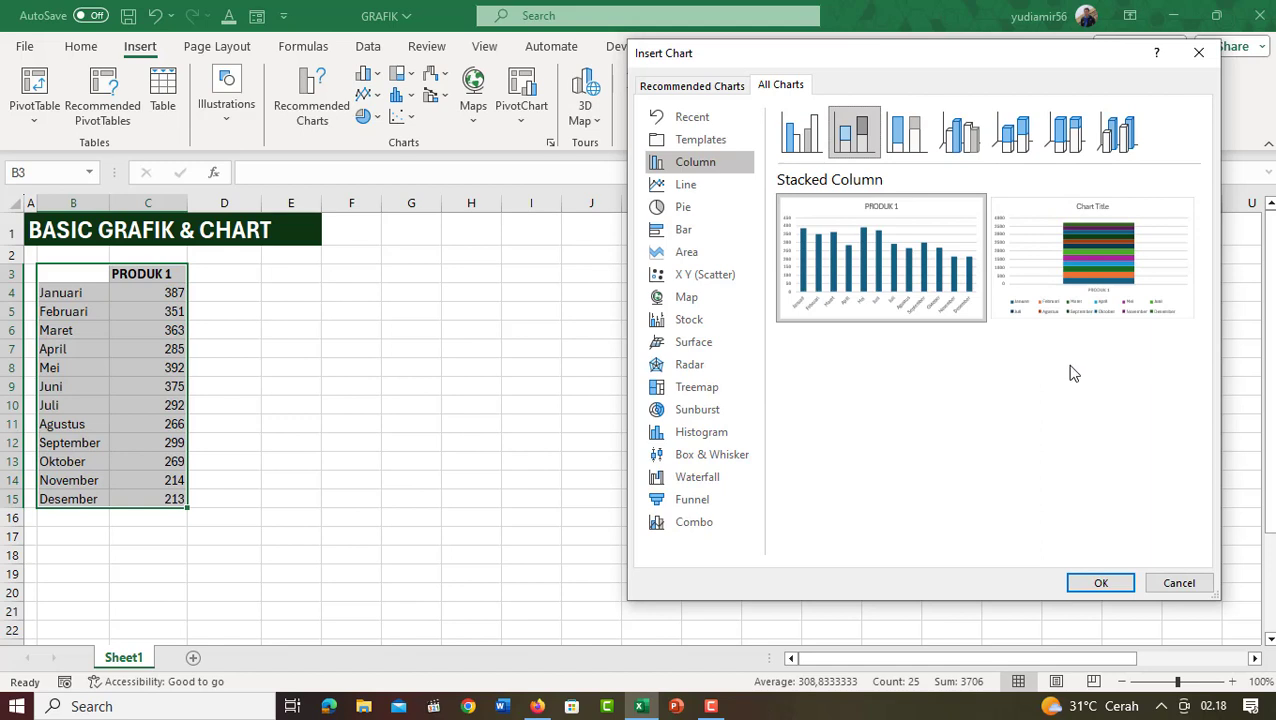
- Insert a clustered column chart with the PRODUK 1 values plotted by month
click(811, 139)
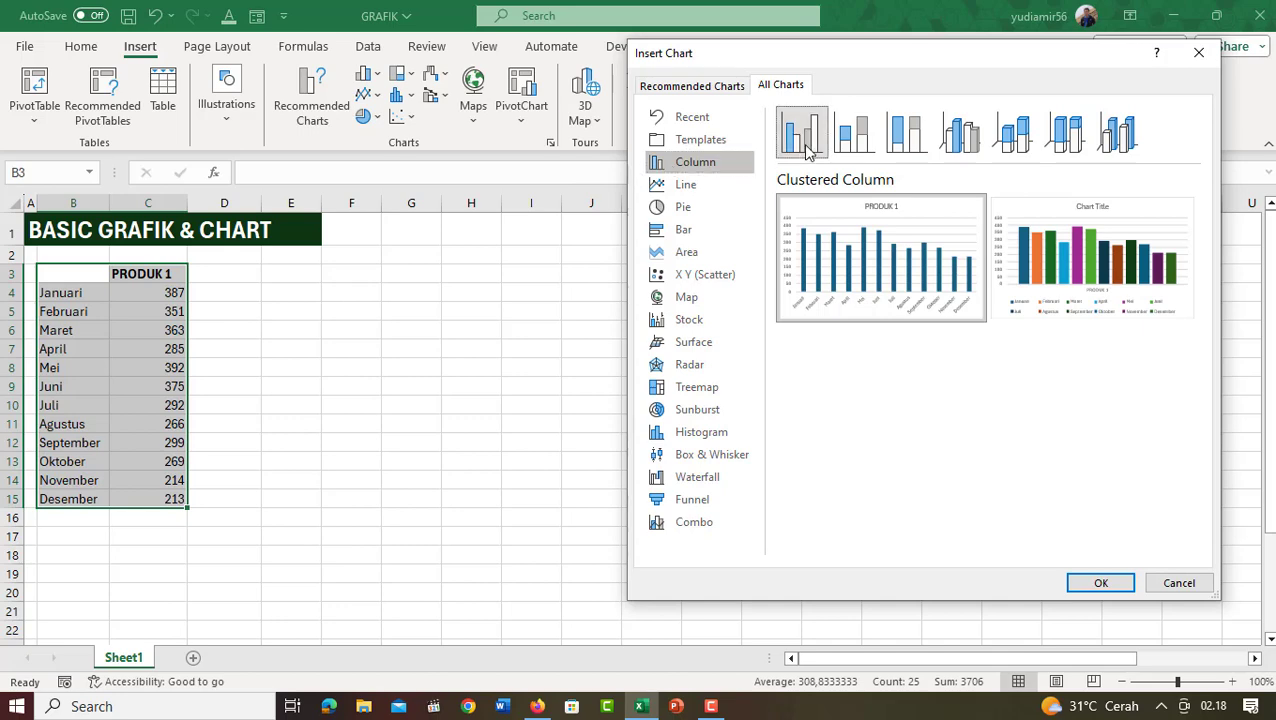
mouse_move(845, 265)
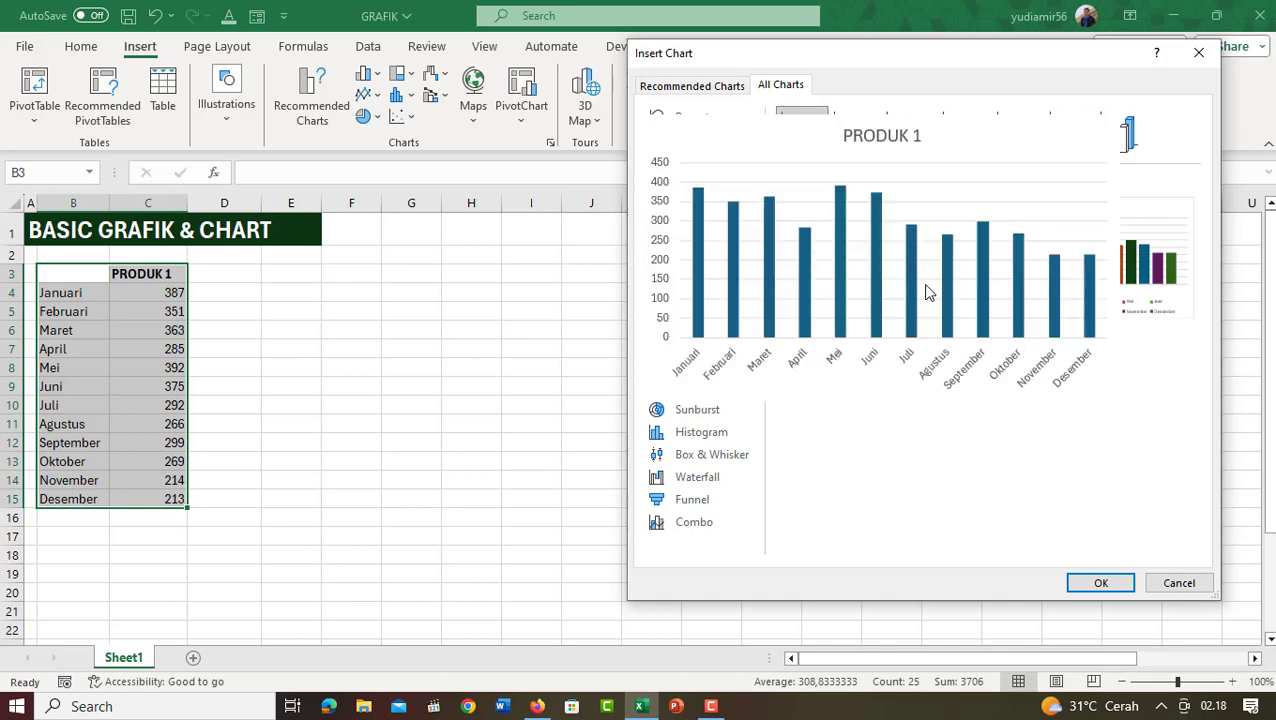
double_click(848, 265)
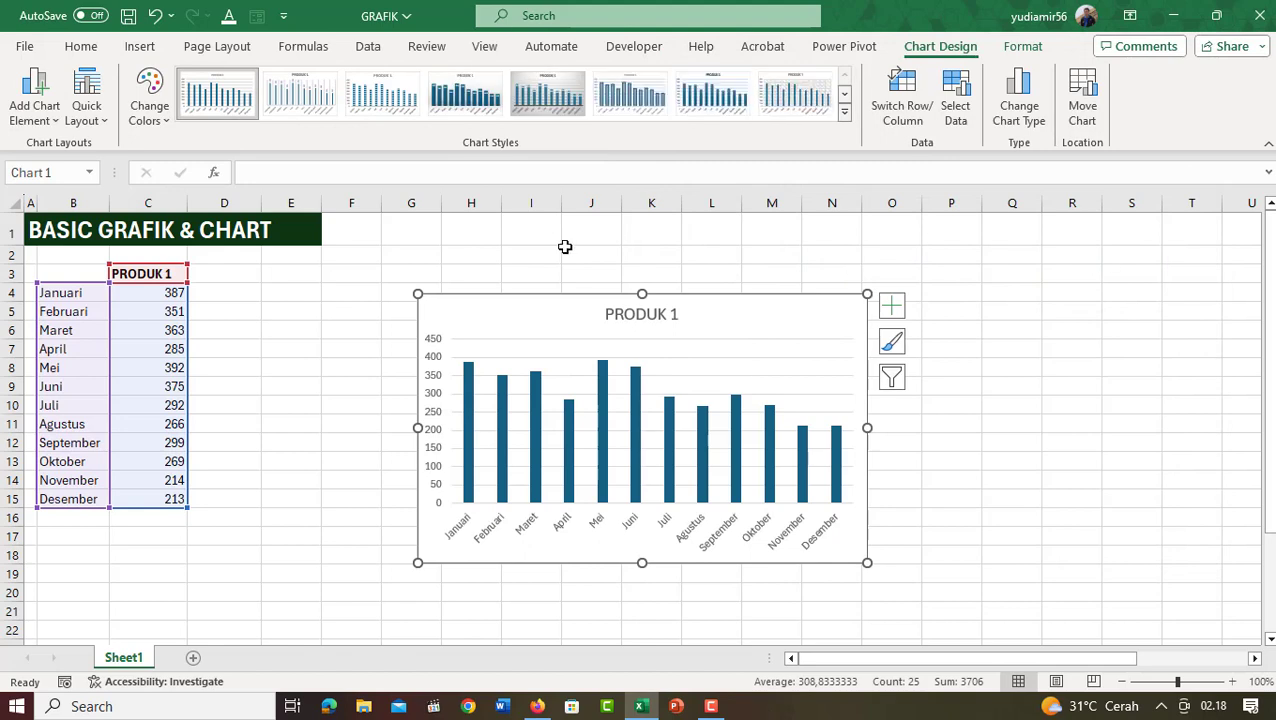
- Move the PRODUK 1 chart away from the table so that it spans about columns L to S
mouse_move(621, 293)
mouse_down()
mouse_move(588, 253)
mouse_move(652, 262)
mouse_move(745, 246)
mouse_up()
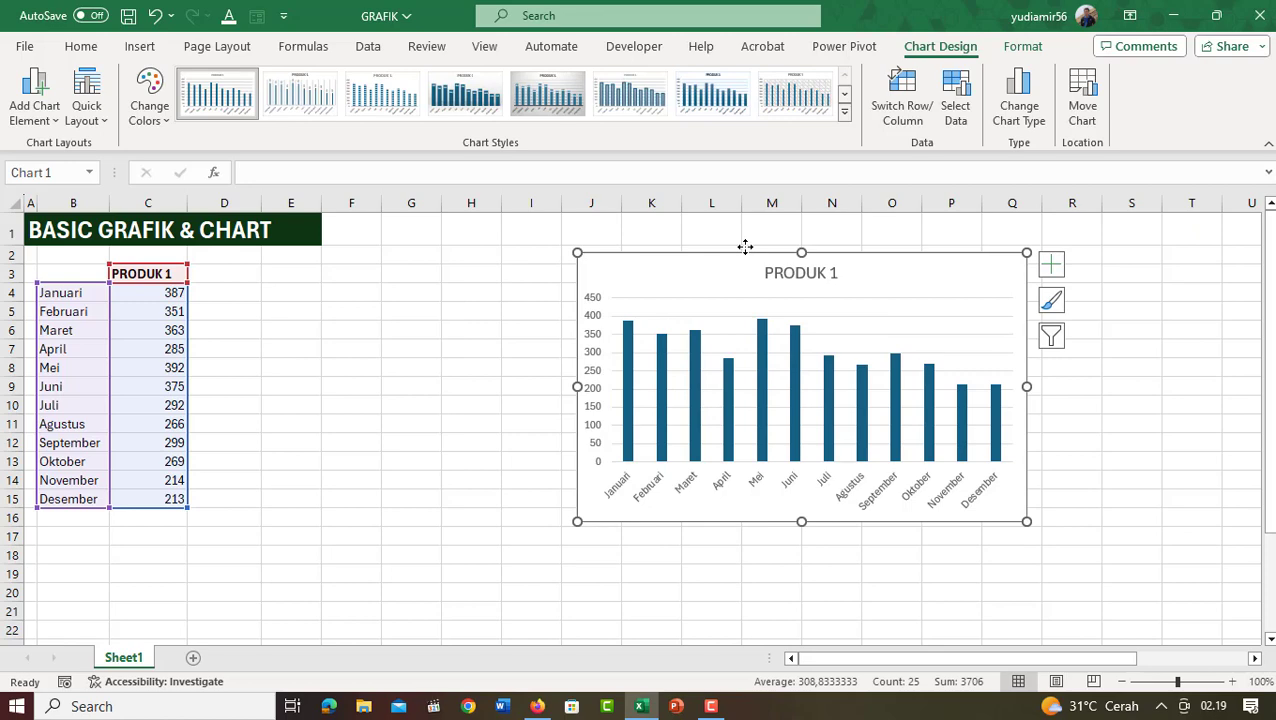
click(345, 316)
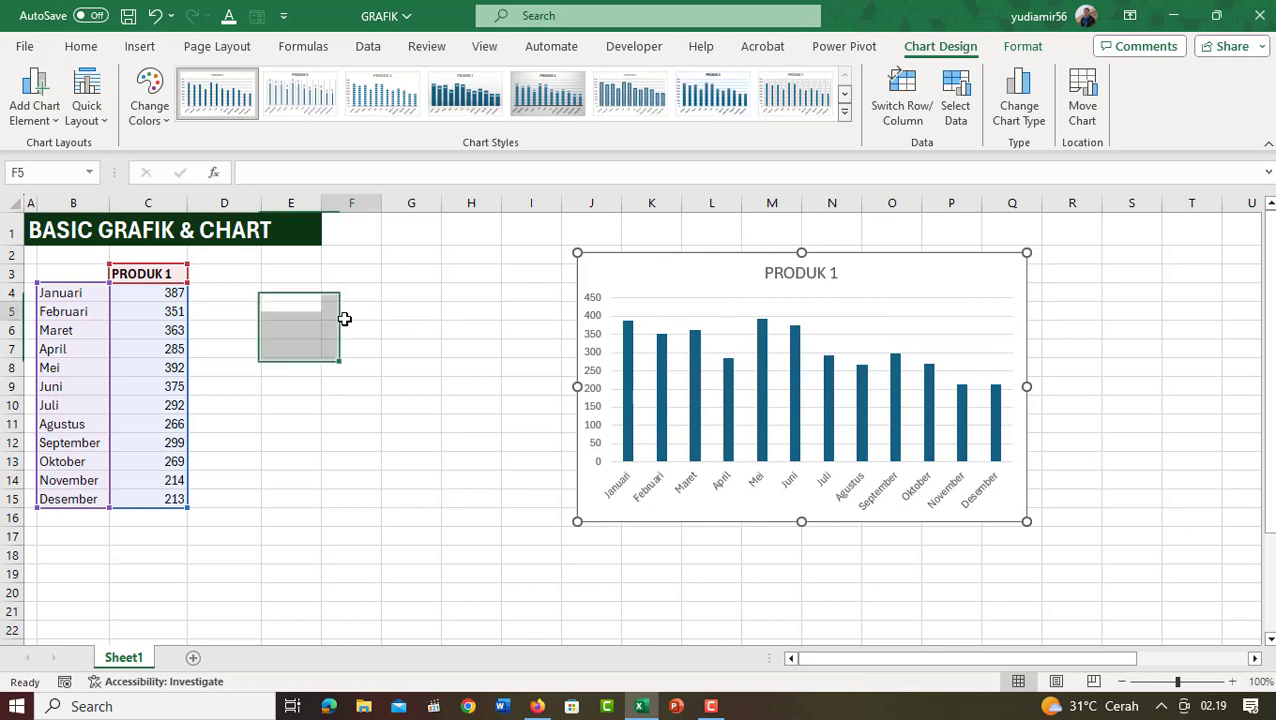
drag(659, 254, 785, 265)
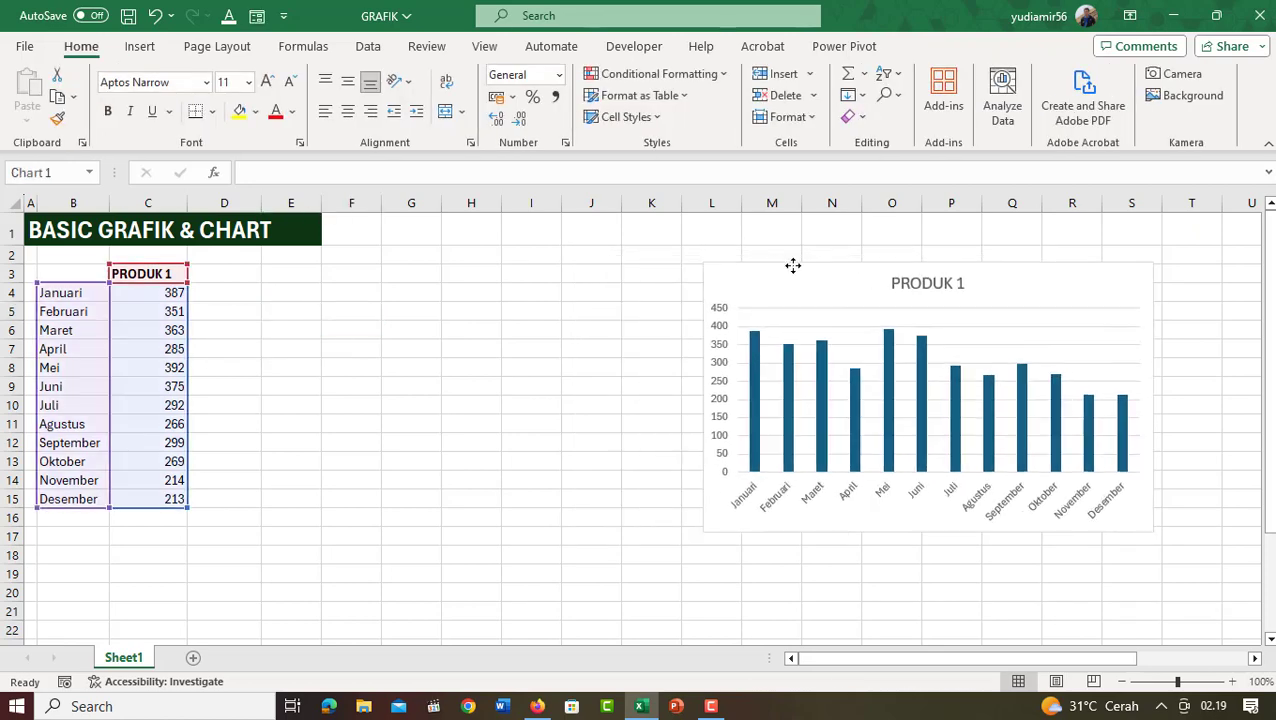
- Insert a second default column chart from the data range B3:C15
click(286, 328)
drag(43, 277, 163, 497)
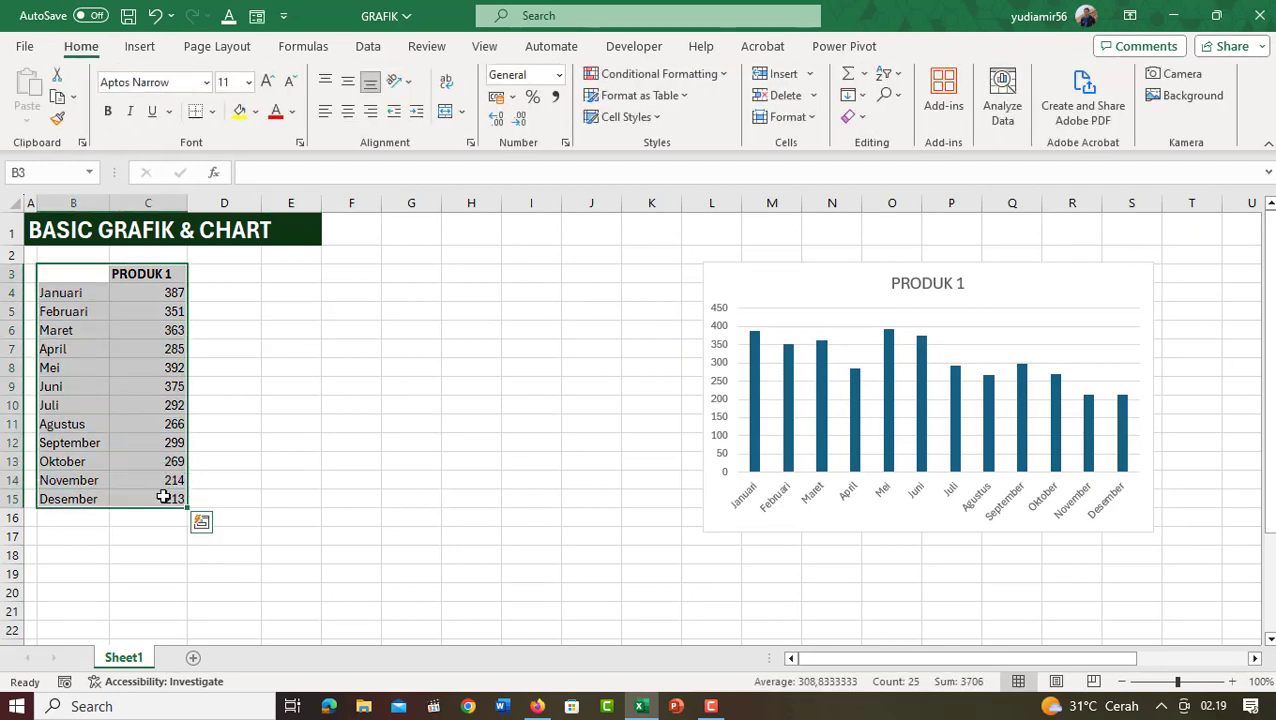
key(alt+F1)
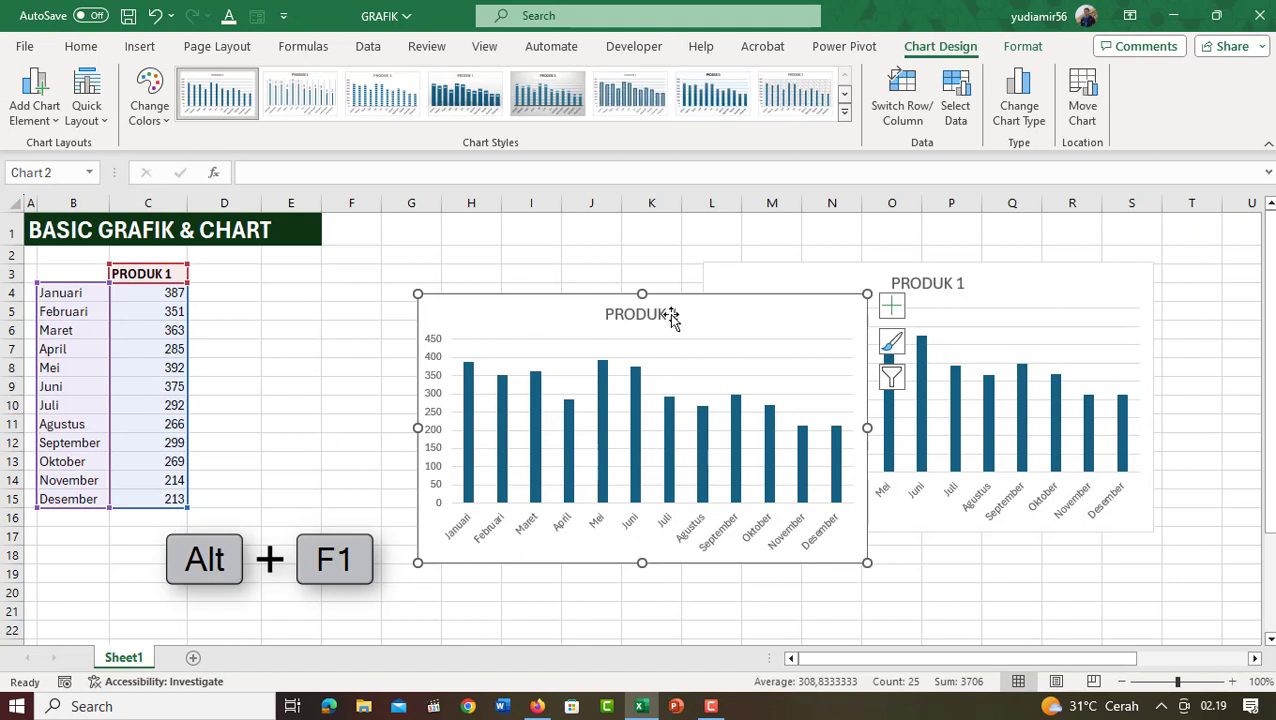
- Arrange the two charts side by side, with the new chart between the table and the first chart
mouse_move(720, 305)
mouse_down()
mouse_move(601, 293)
mouse_move(544, 268)
mouse_up()
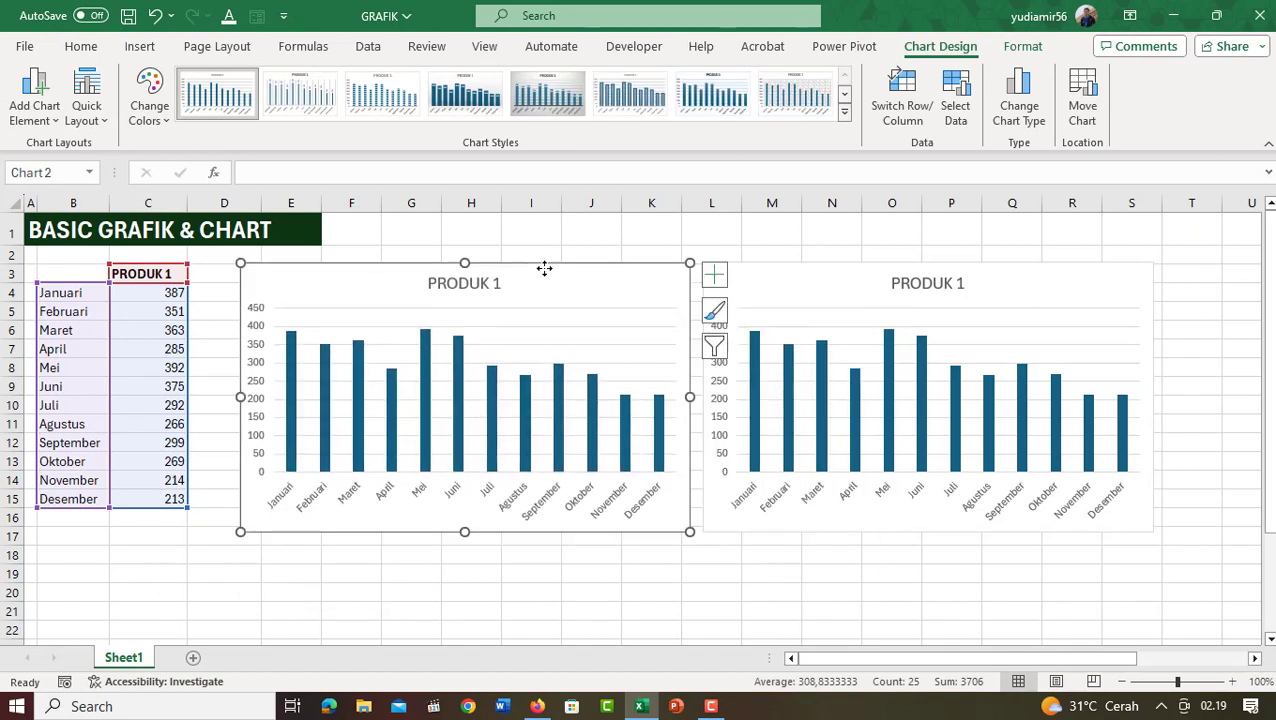
drag(759, 267, 864, 273)
drag(597, 273, 646, 306)
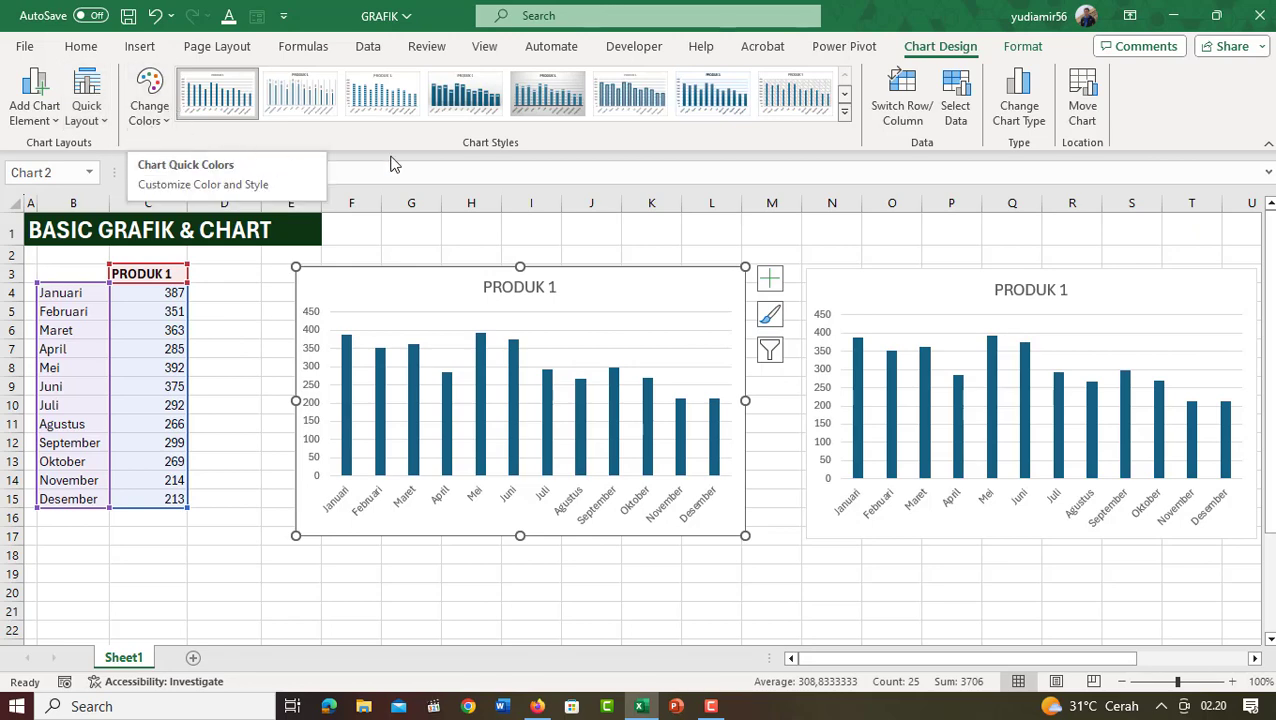
- Review the available chart styles and the chart types offered for changing the second chart, leaving both unchanged
click(844, 112)
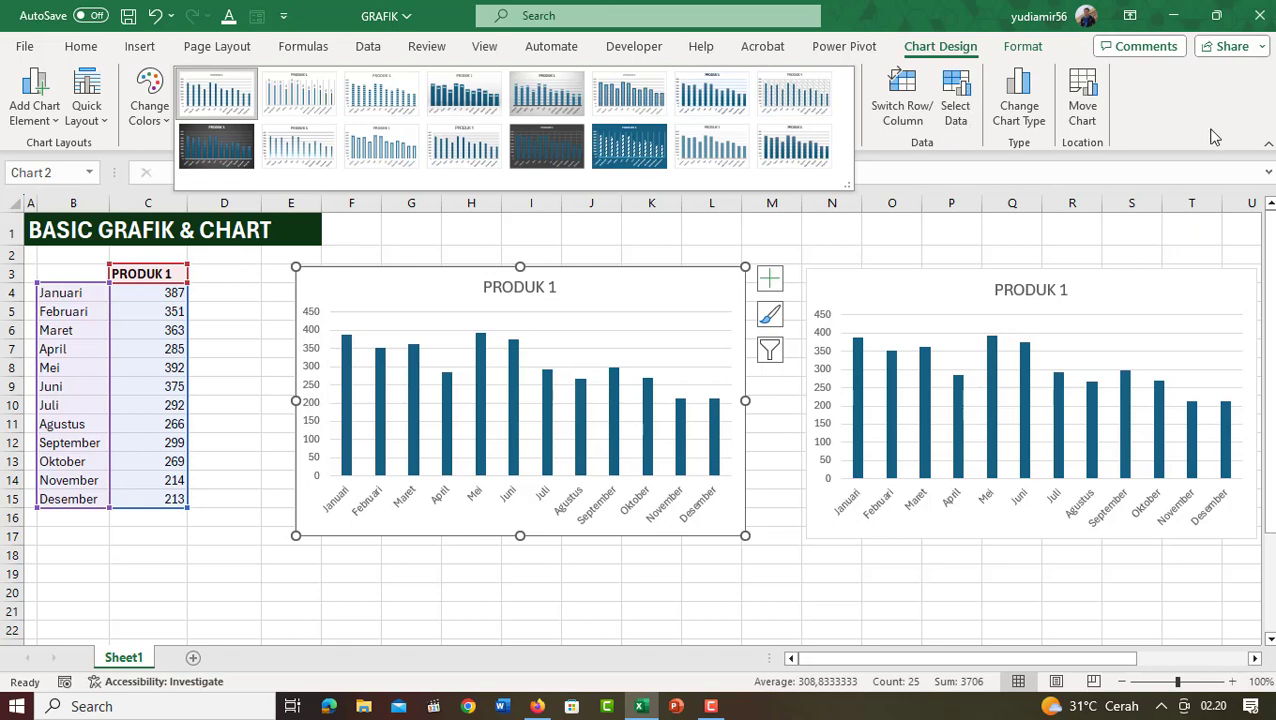
click(1035, 118)
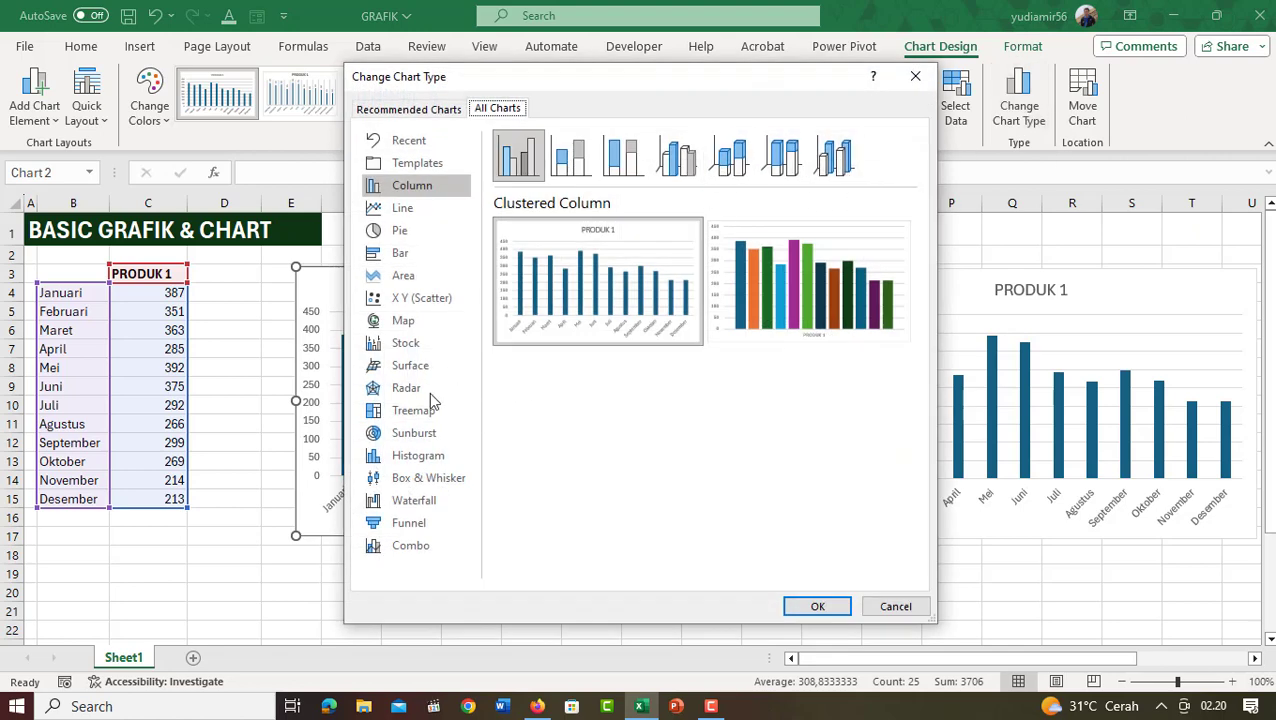
click(906, 612)
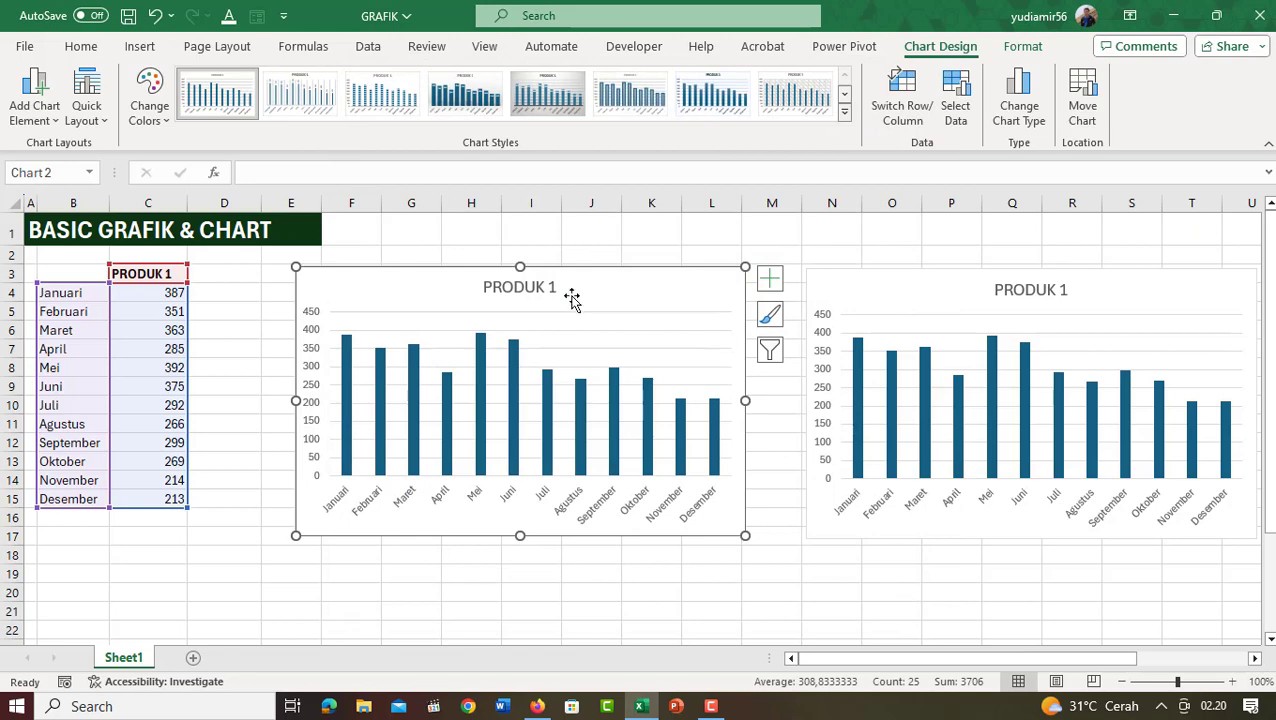
- Shift both charts farther from the table, with the second chart spanning about columns G to N
drag(592, 273, 618, 268)
drag(963, 270, 1063, 270)
drag(581, 270, 672, 257)
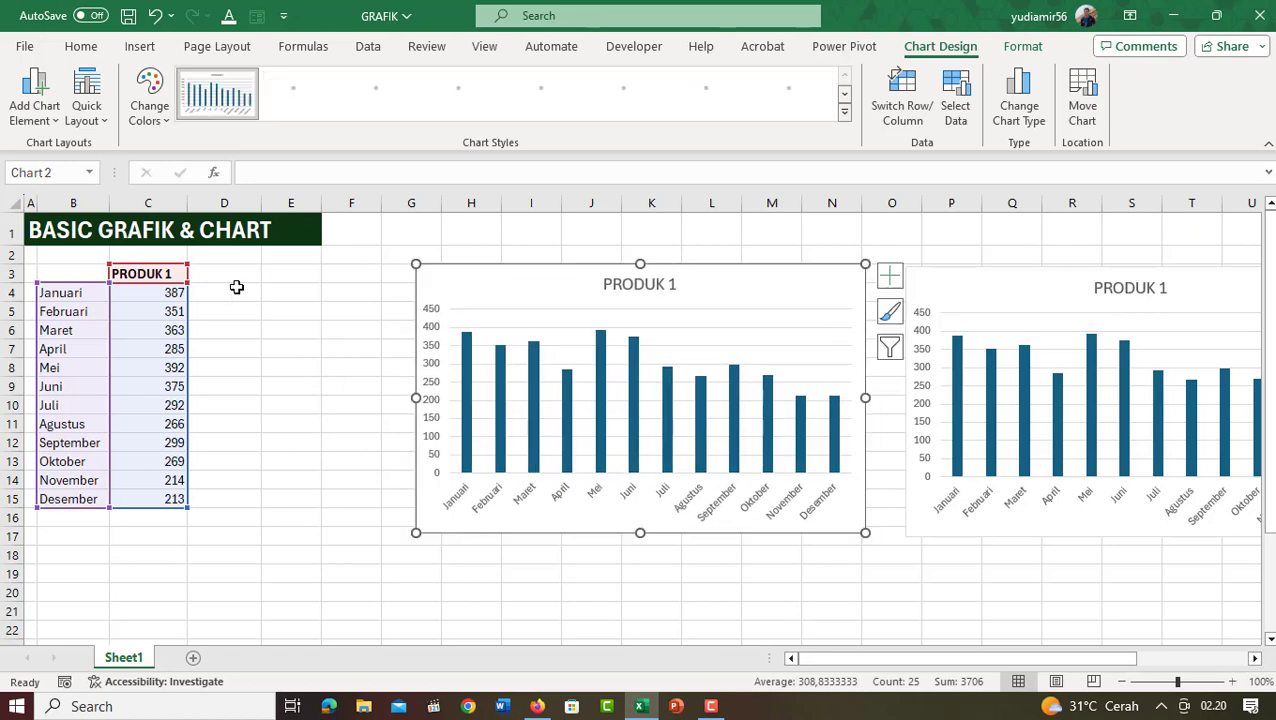
click(205, 273)
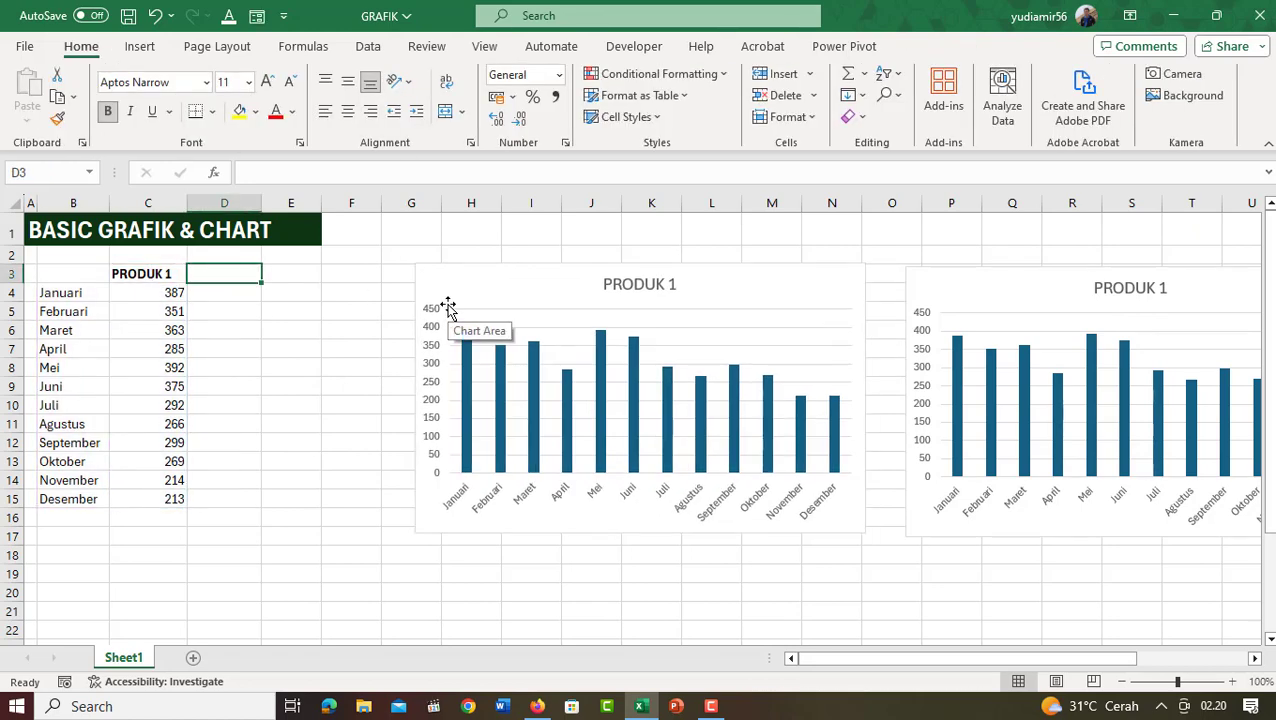
text(P)
key(Escape)
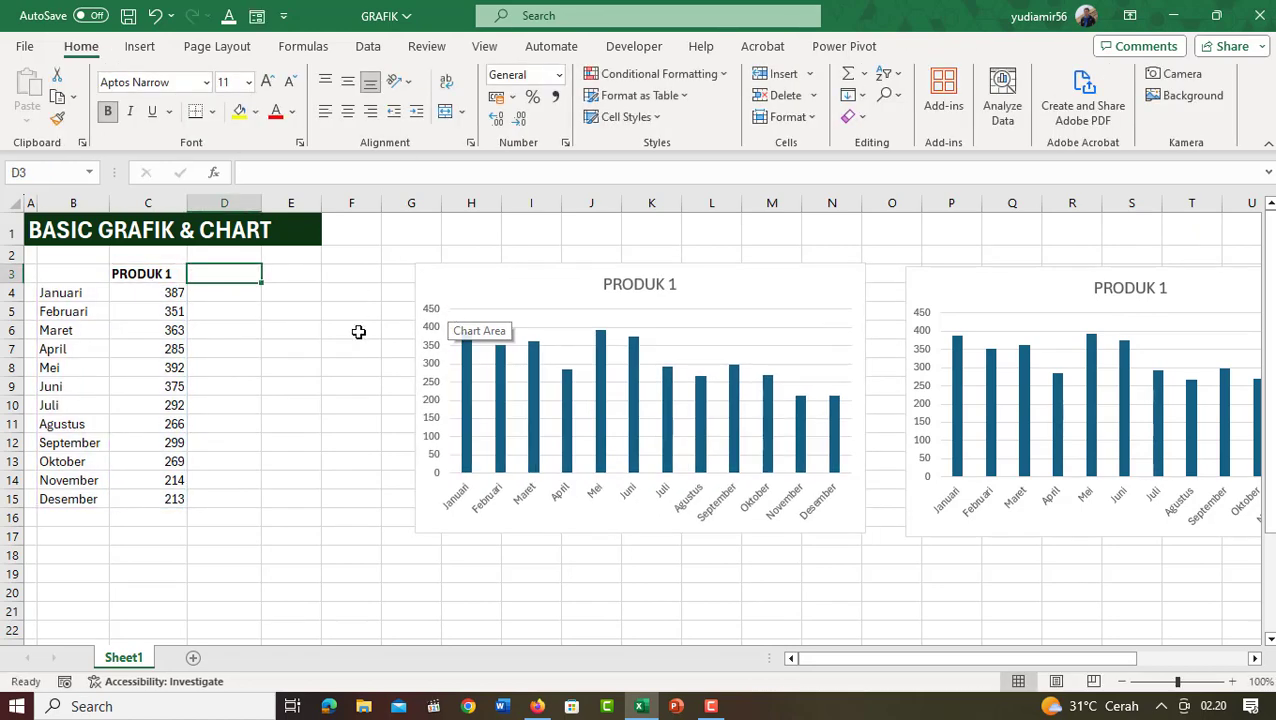
- Extend the PRODUK 1 header into D3 to create the PRODUK 2 header
click(137, 277)
drag(186, 285, 224, 482)
- Fill D4:D15 with random numbers using the formula =RANDBETWEEN(100;300)
drag(223, 490, 225, 496)
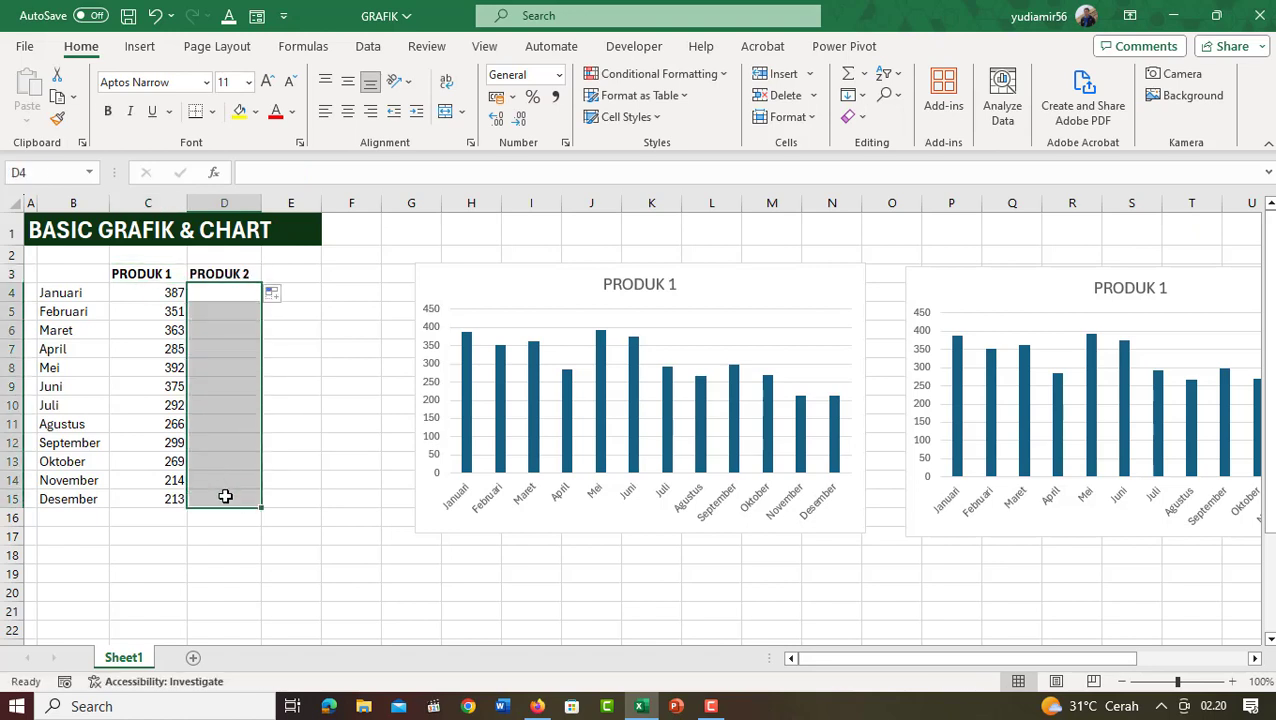
text(=)
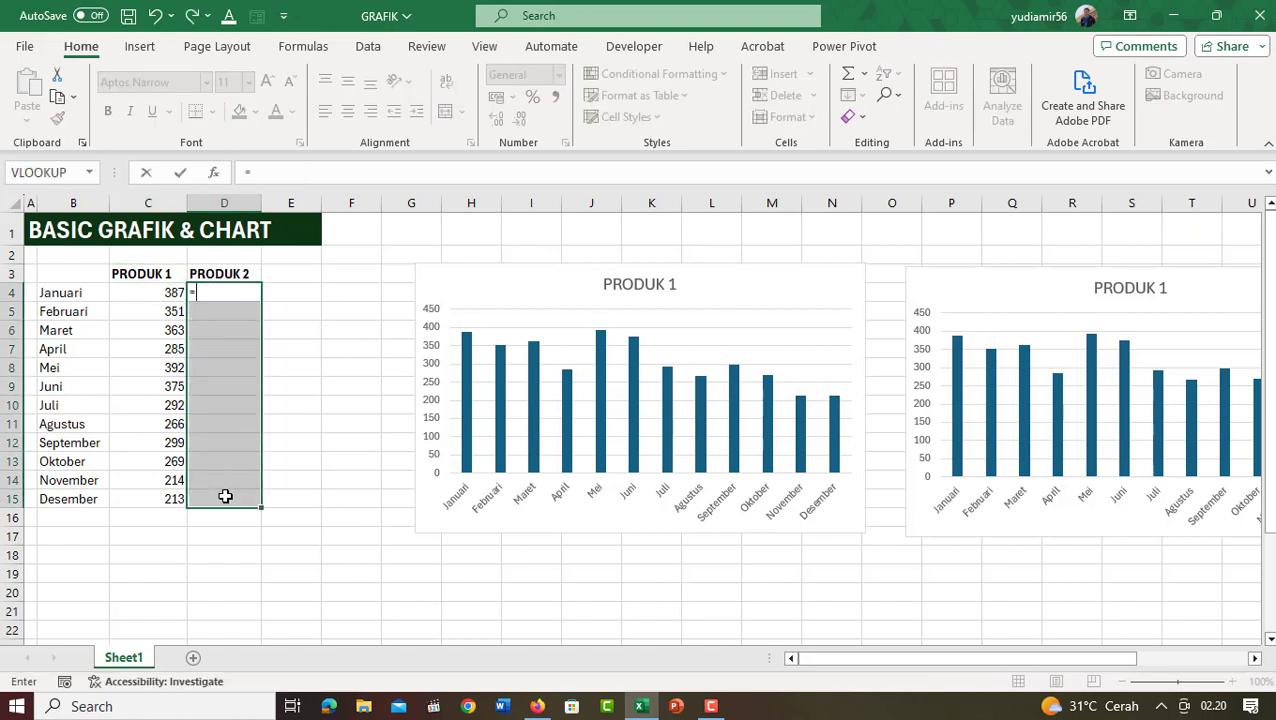
text(rand)
key(Down)
key(Down)
key(Tab)
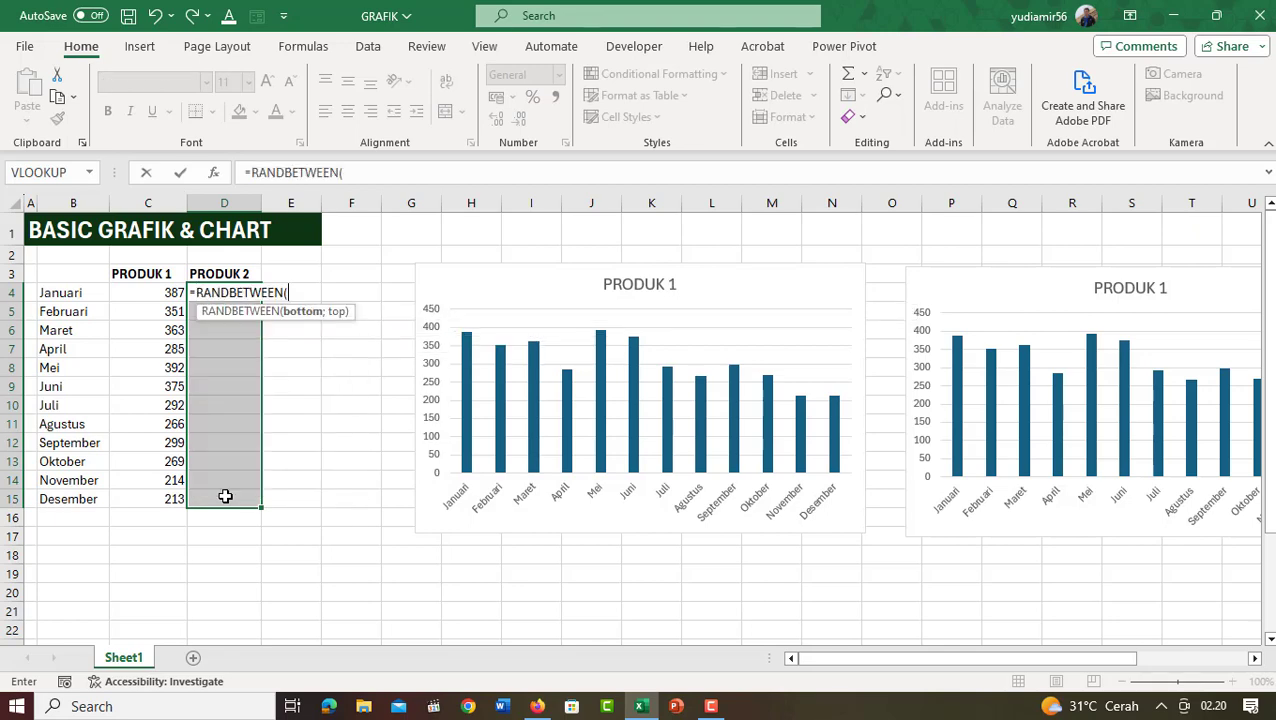
text(100;)
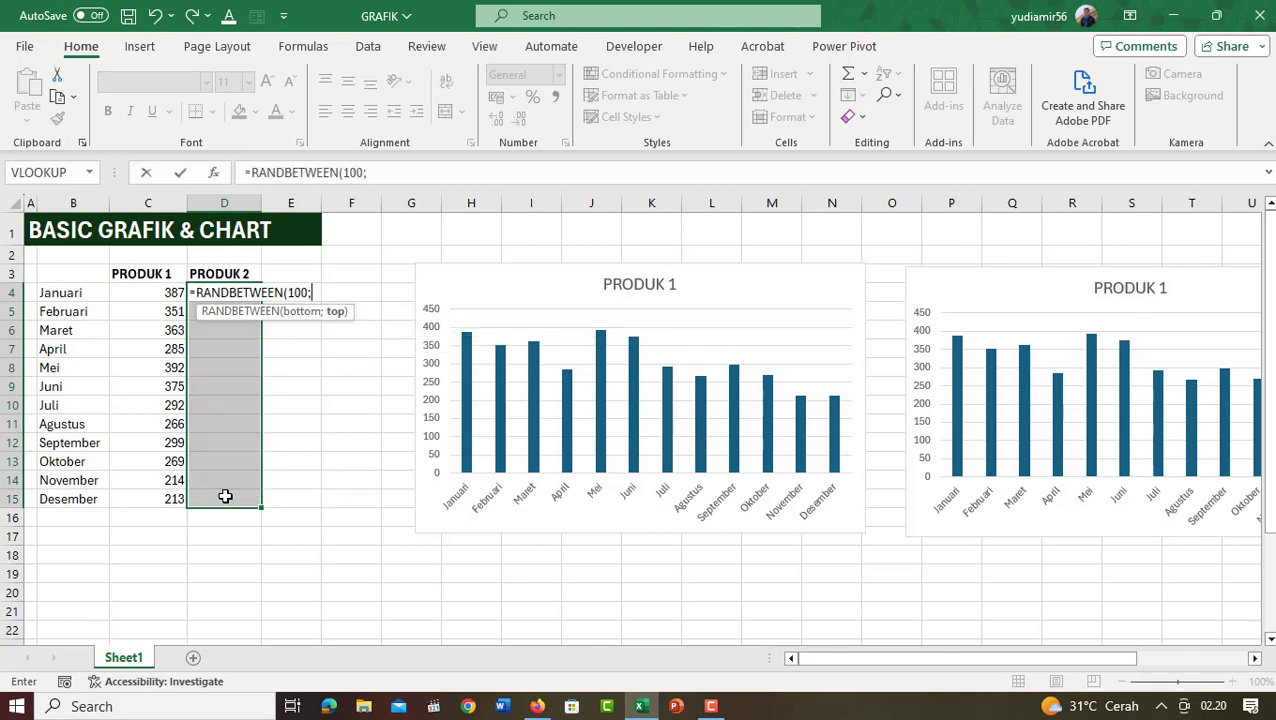
text(300))
key(ctrl+Return)
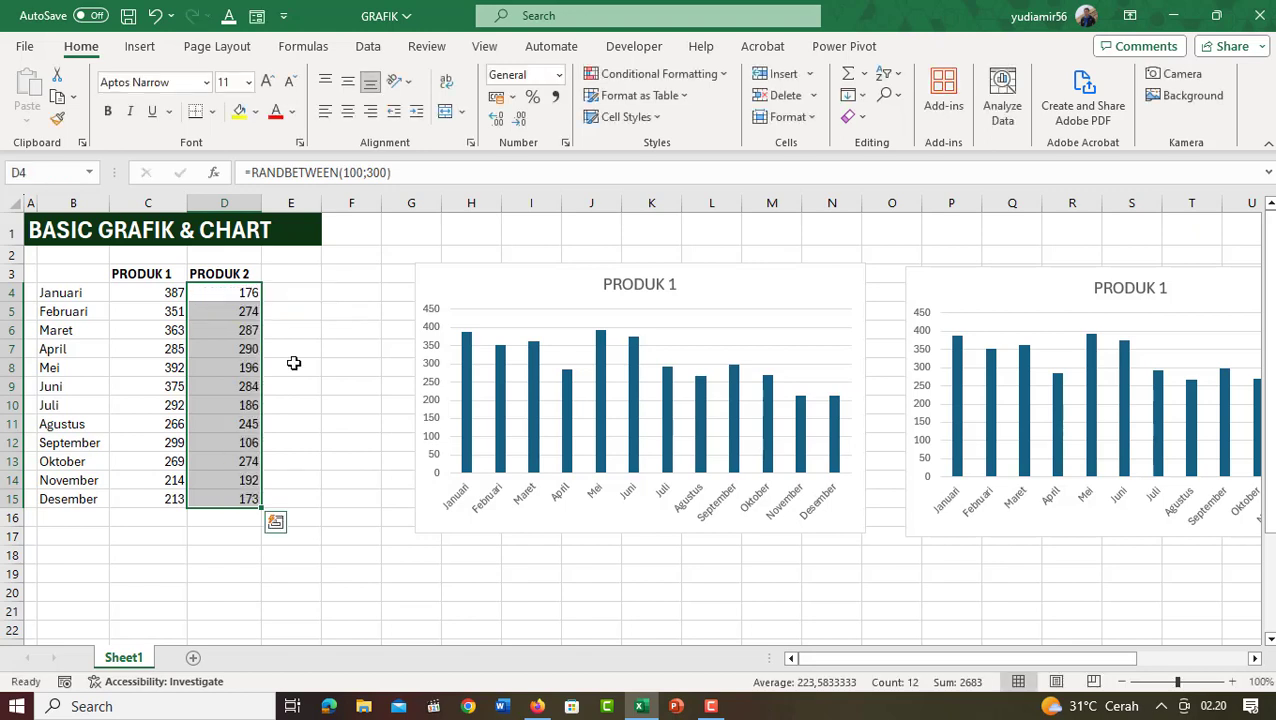
- Replace the random-number formulas in D4:D15 with their fixed values
mouse_move(262, 337)
mouse_down()
mouse_move(352, 340)
mouse_move(238, 340)
mouse_up()
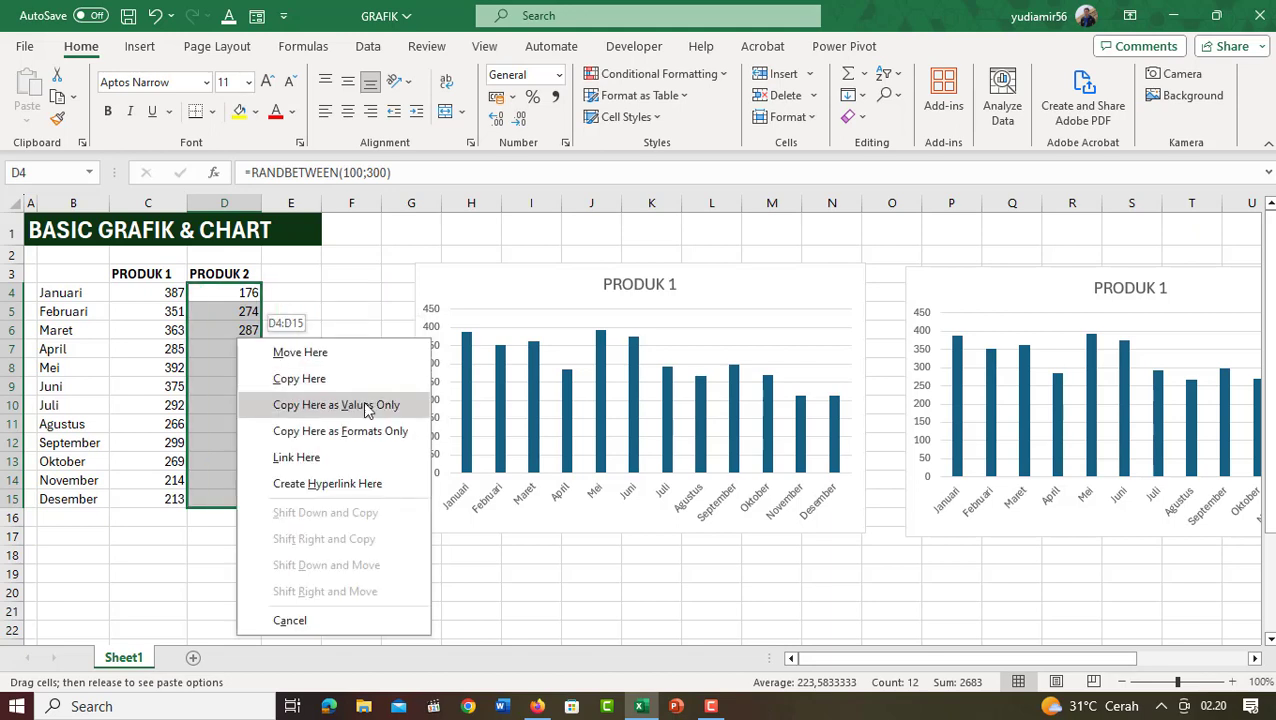
click(367, 405)
click(305, 353)
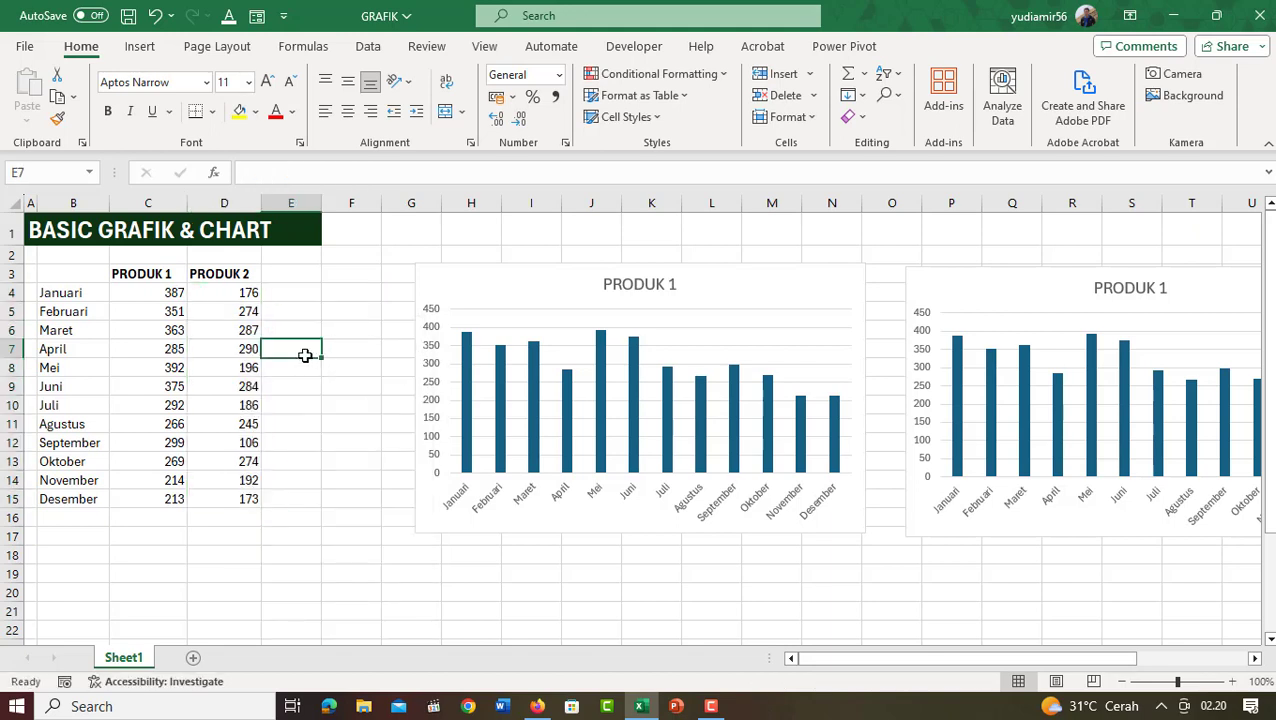
- Move the chart nearest the table slightly closer to it and extend its source data to include the PRODUK 2 column
drag(521, 276, 476, 270)
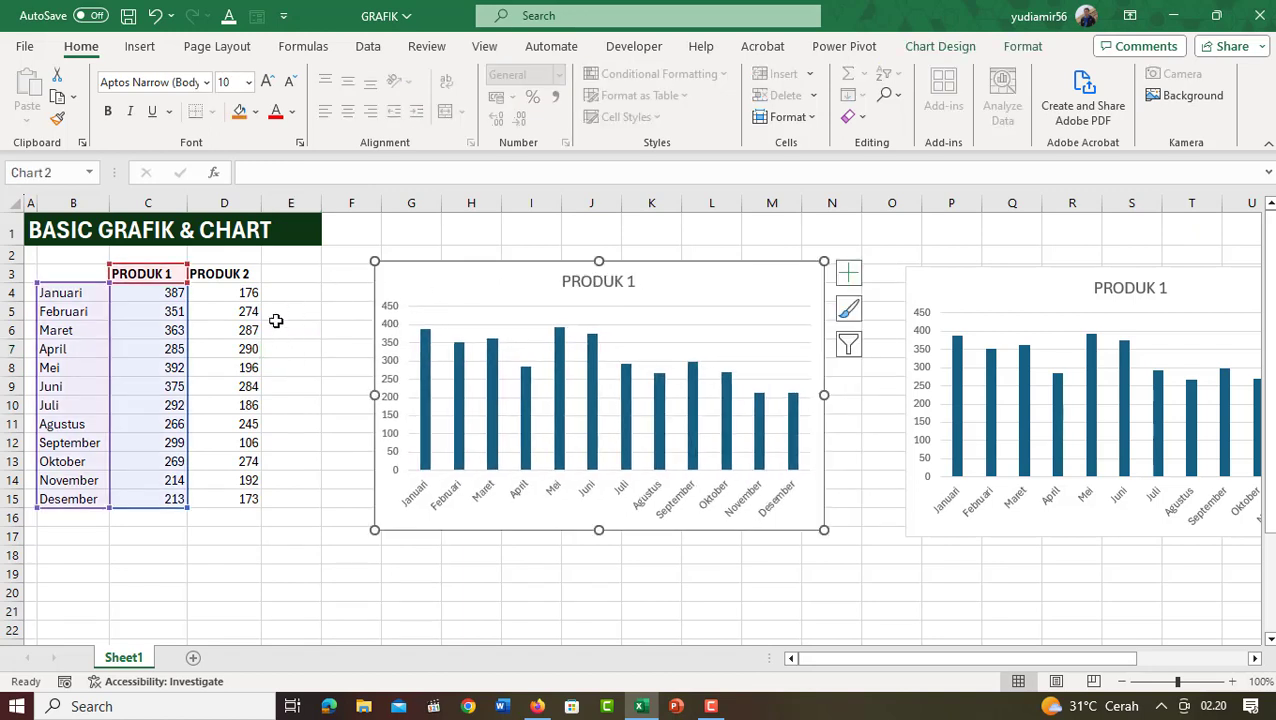
mouse_move(601, 383)
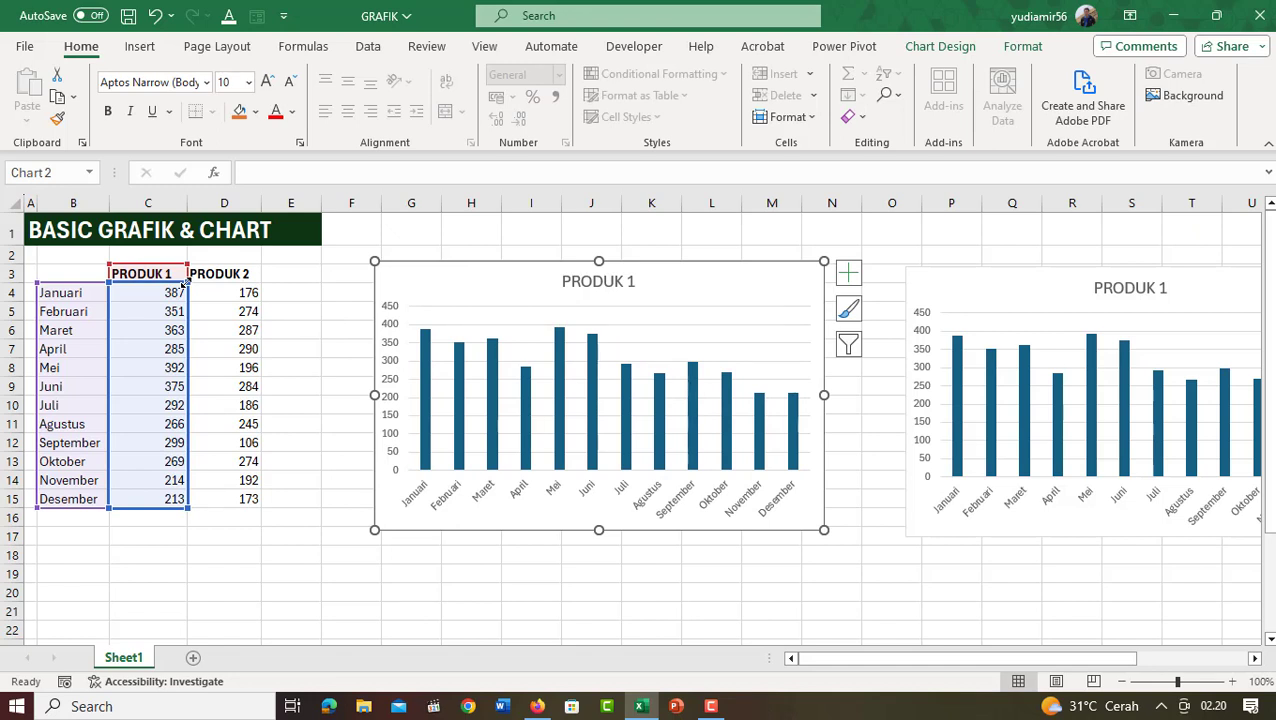
drag(185, 283, 262, 283)
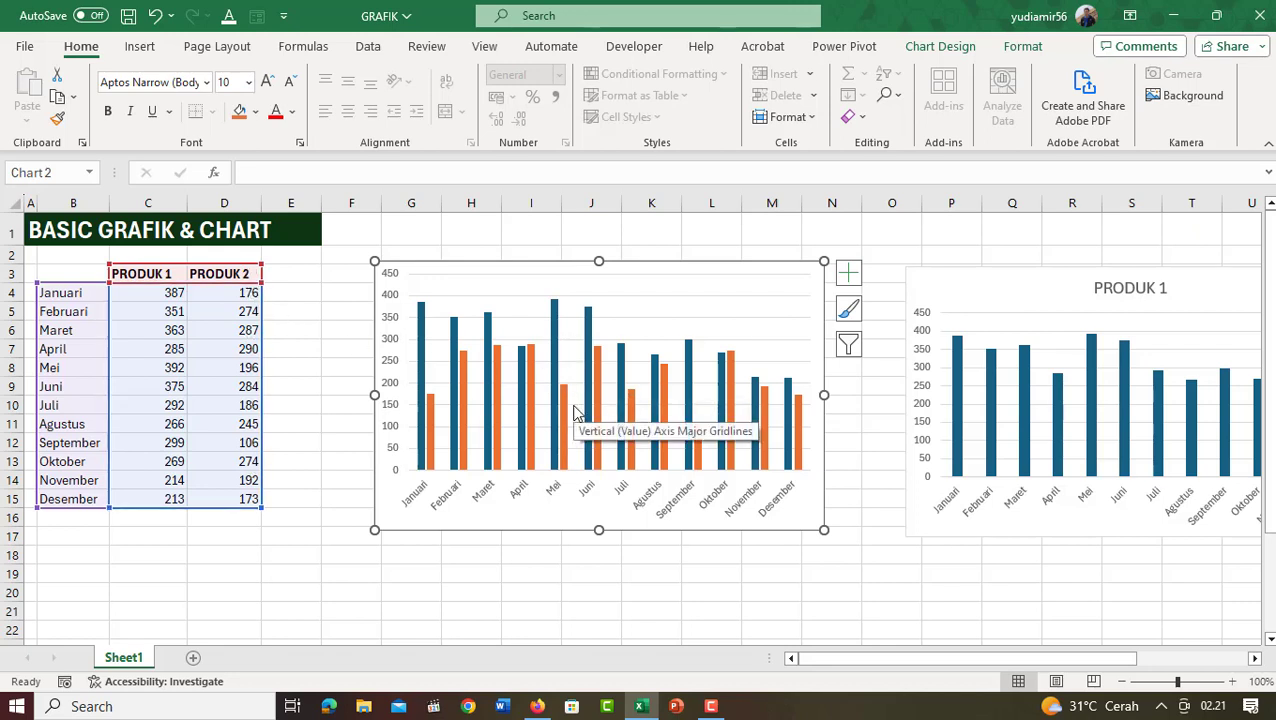
- Swap the two charts so the PRODUK 1 chart sits beside the table and the two-product chart beyond it
drag(524, 265, 906, 447)
drag(933, 274, 369, 267)
drag(832, 450, 966, 290)
click(627, 271)
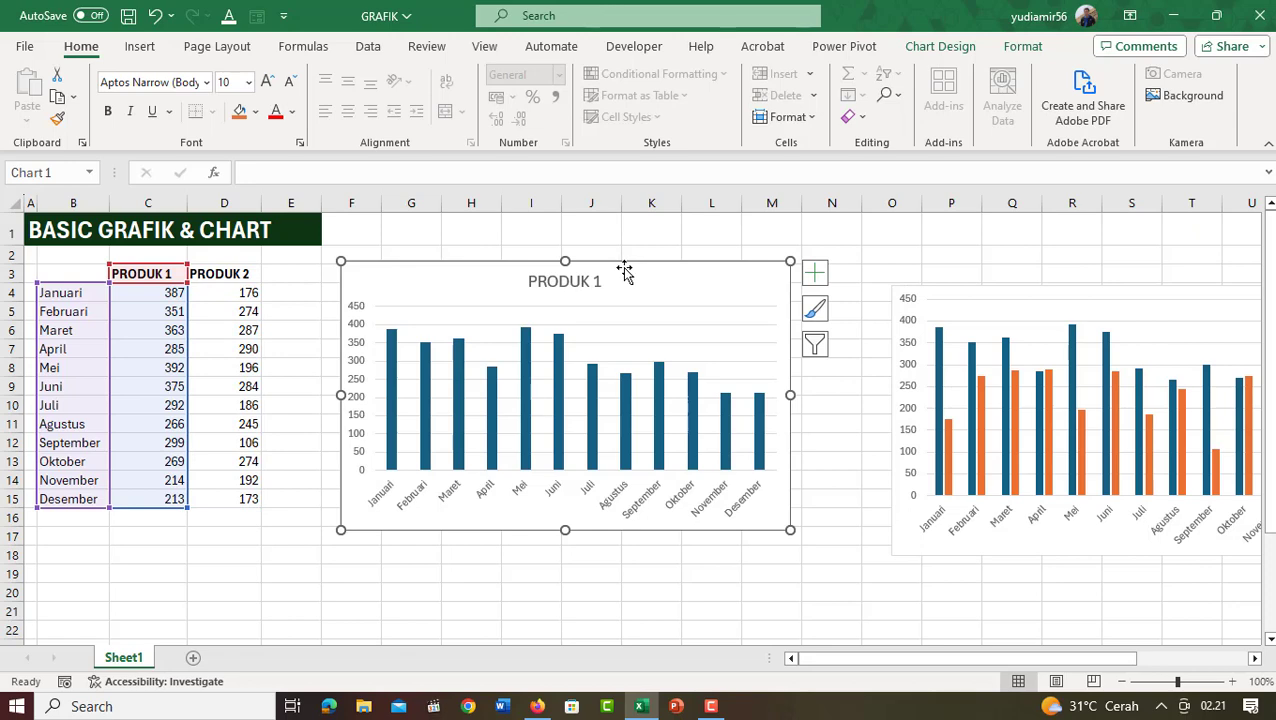
- Add a series named from D3 with values D4:D15 to the PRODUK 1 chart, and move the farther chart slightly up to line up with it
click(955, 47)
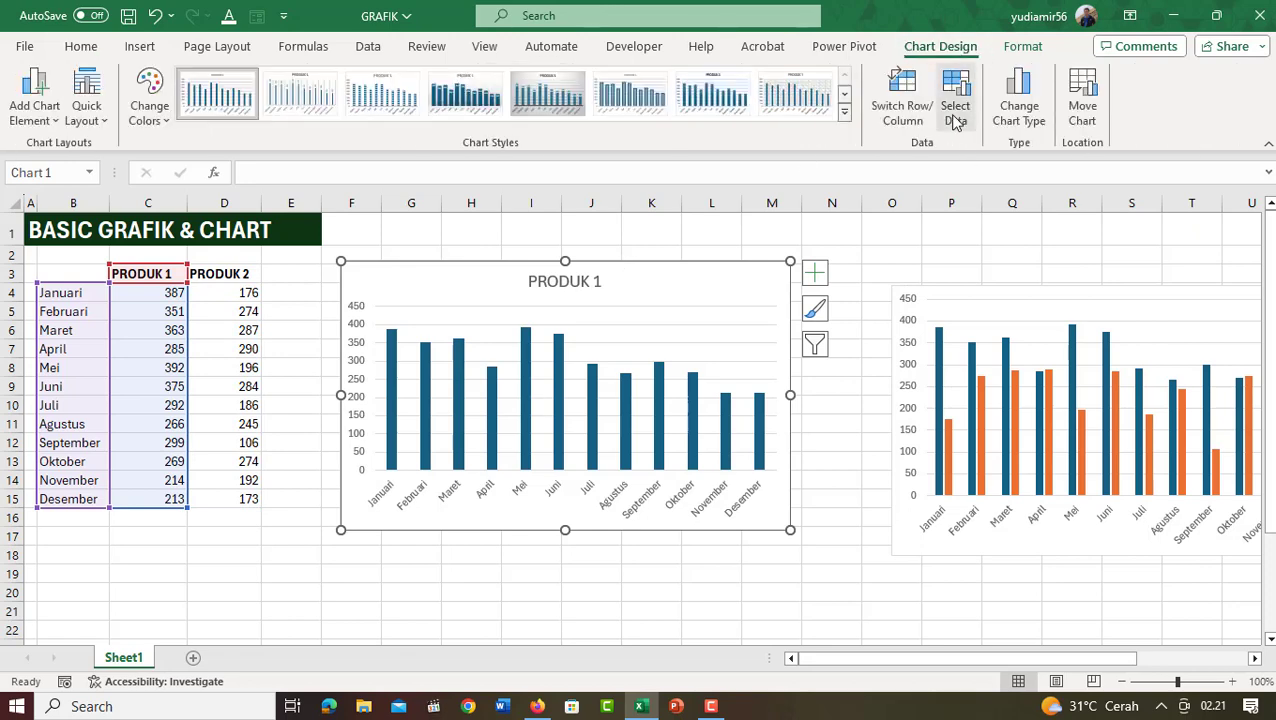
click(955, 112)
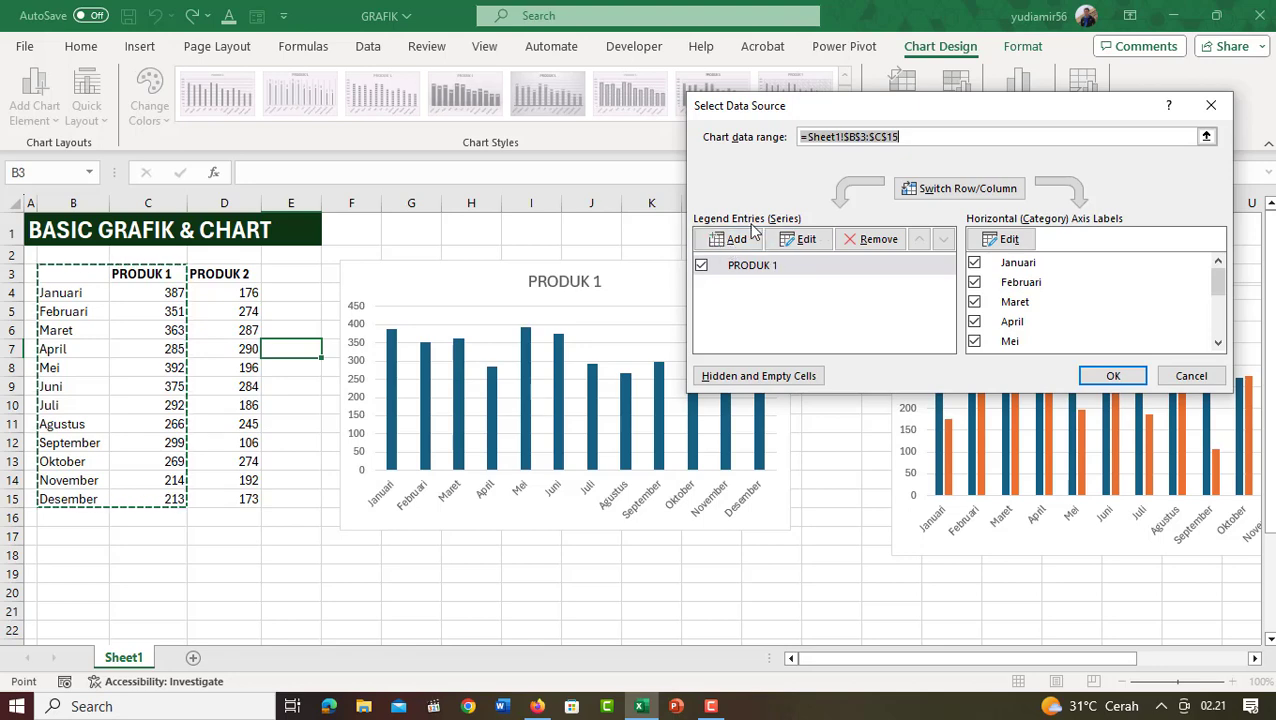
click(737, 240)
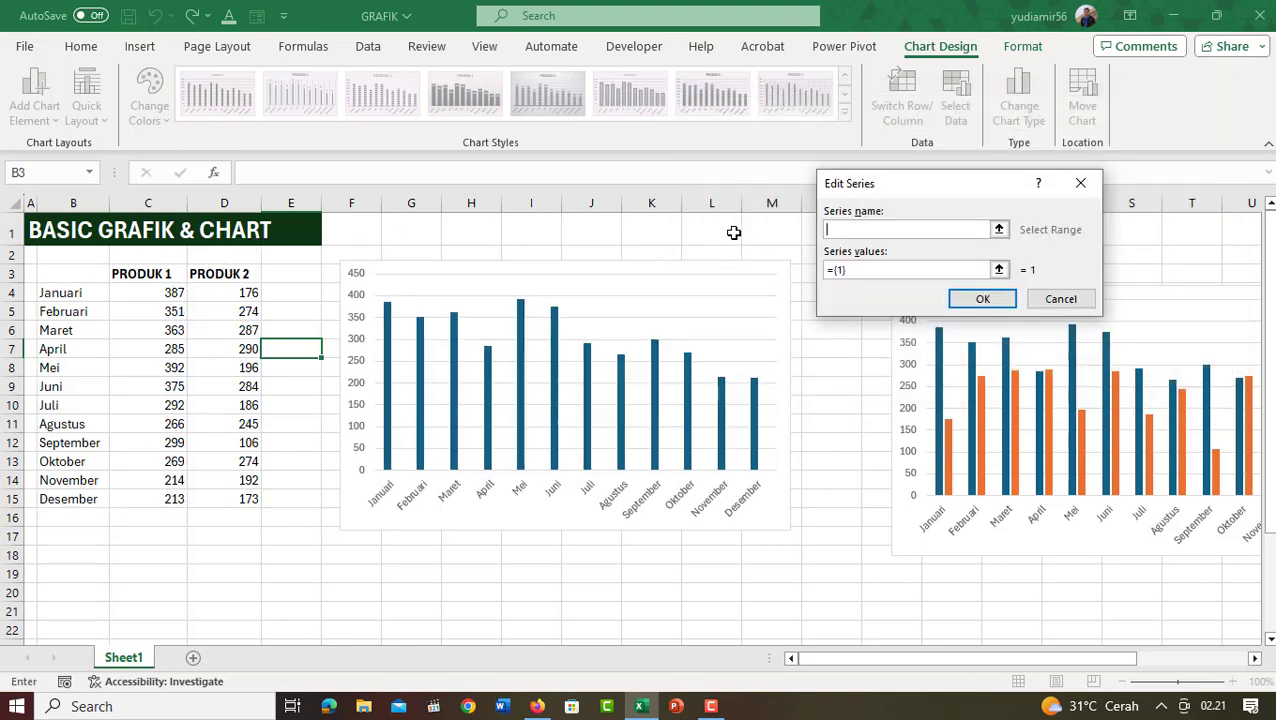
click(230, 272)
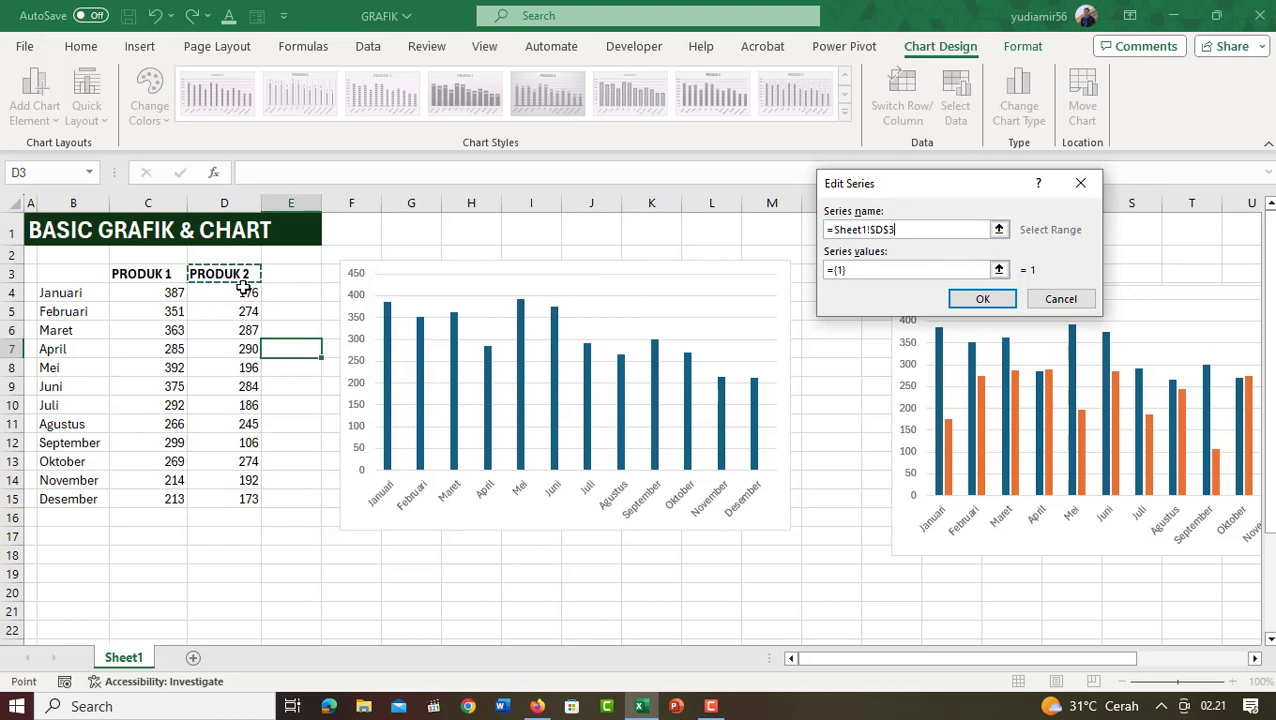
key(Tab)
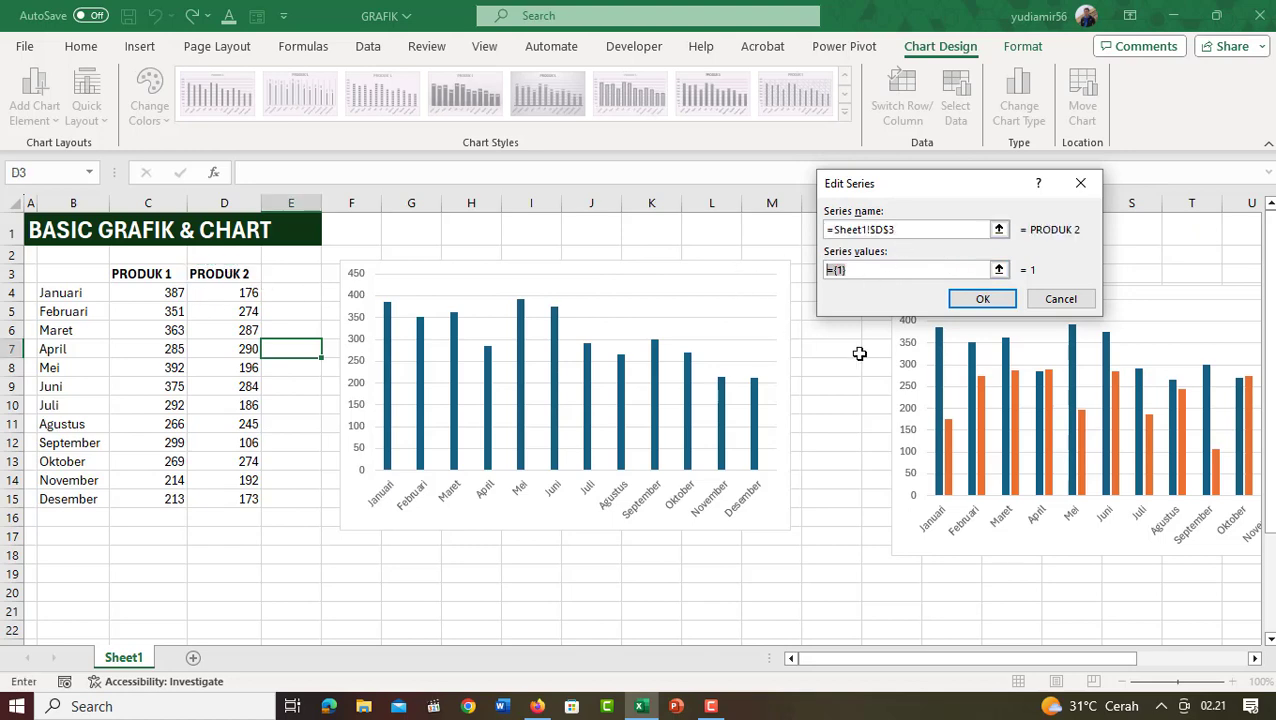
key(BackSpace)
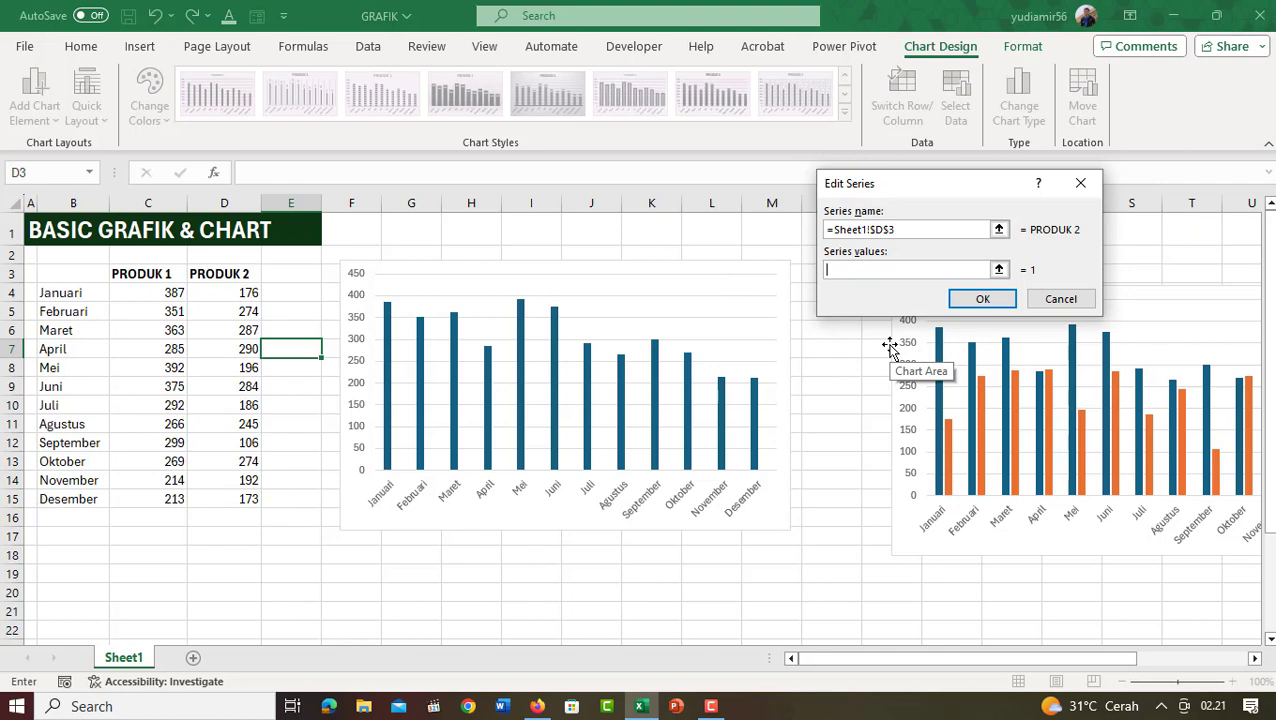
click(250, 293)
drag(250, 293, 250, 503)
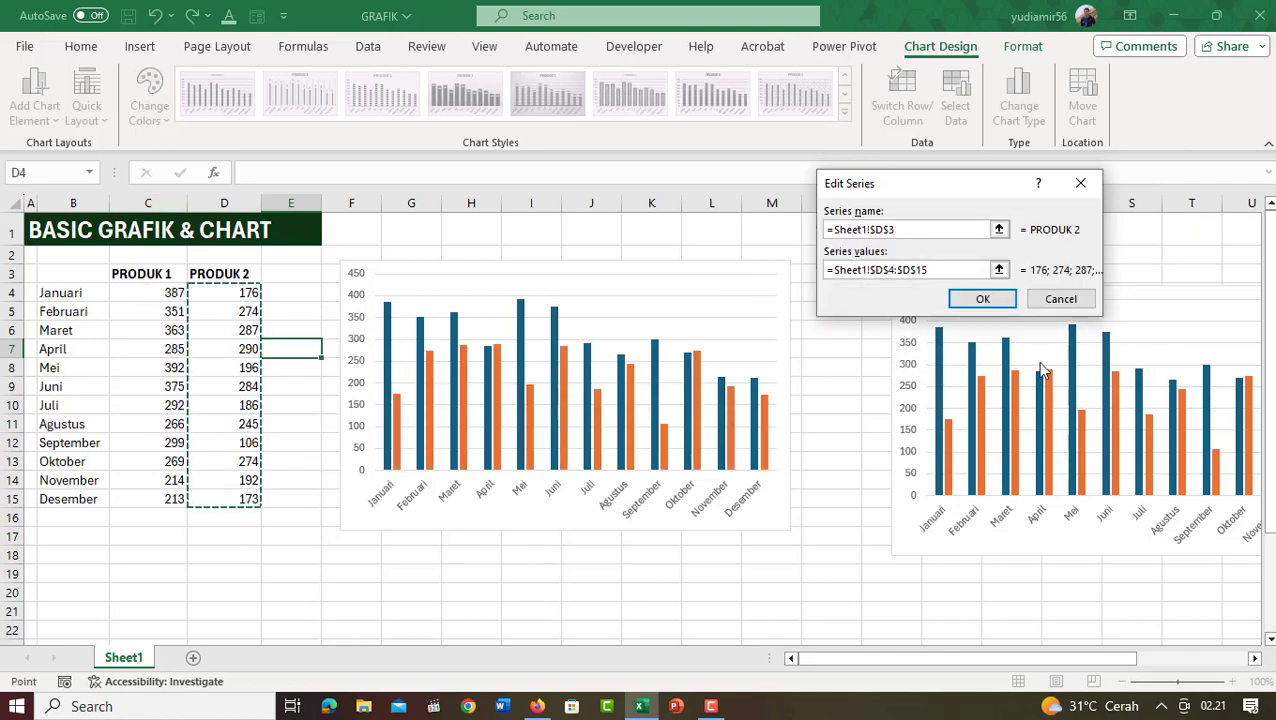
click(985, 300)
click(1110, 376)
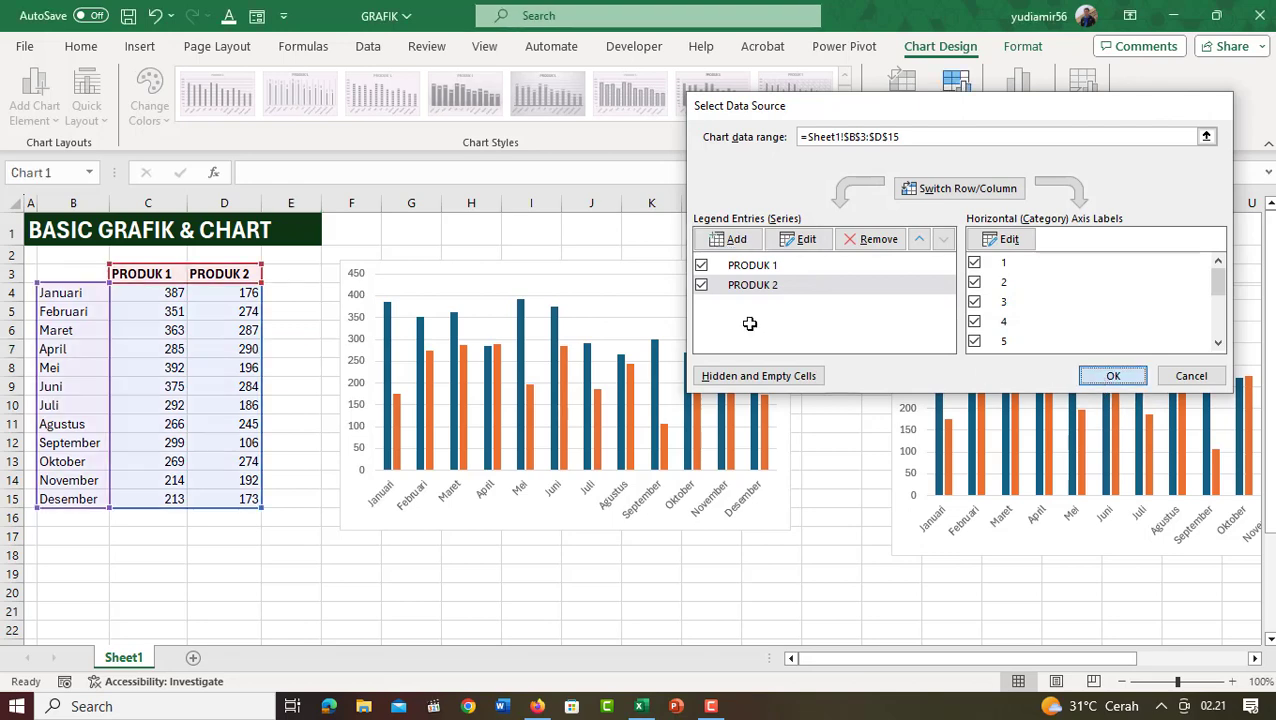
drag(930, 292, 920, 268)
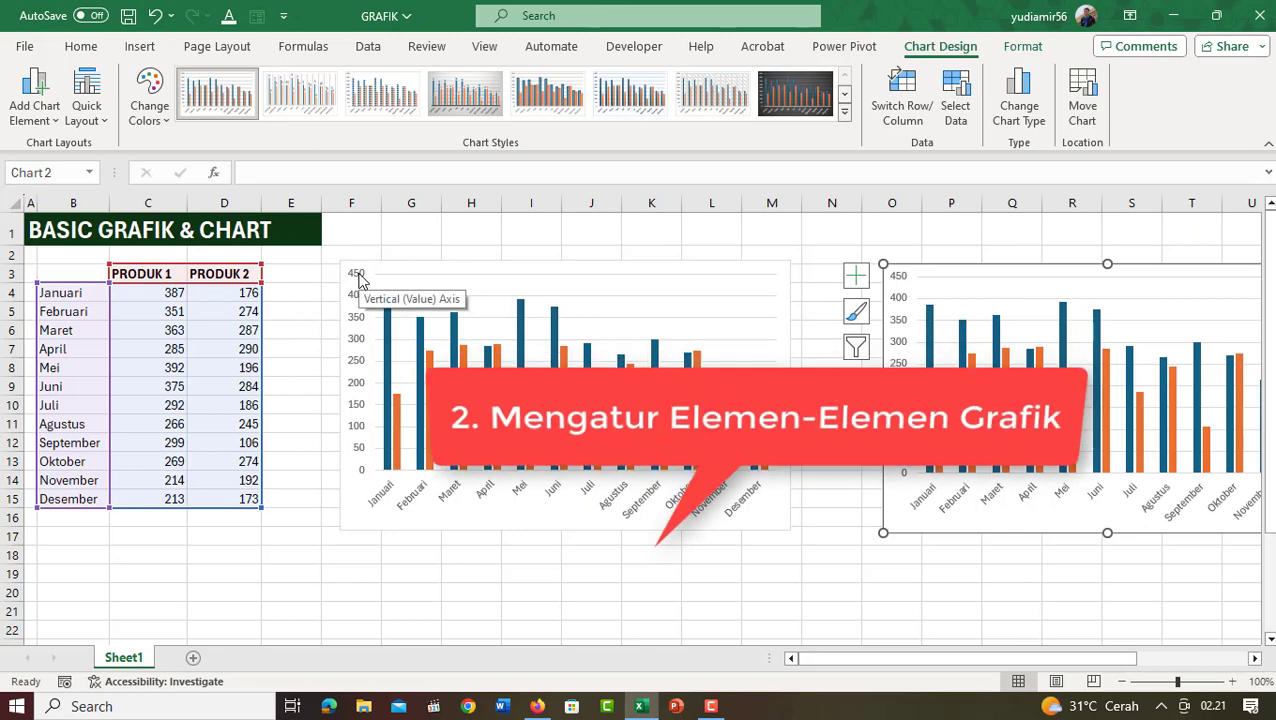
- Examine the elements of the chart beside the table: vertical axis, horizontal axis, both column series and their individual Januari columns
click(422, 283)
click(351, 287)
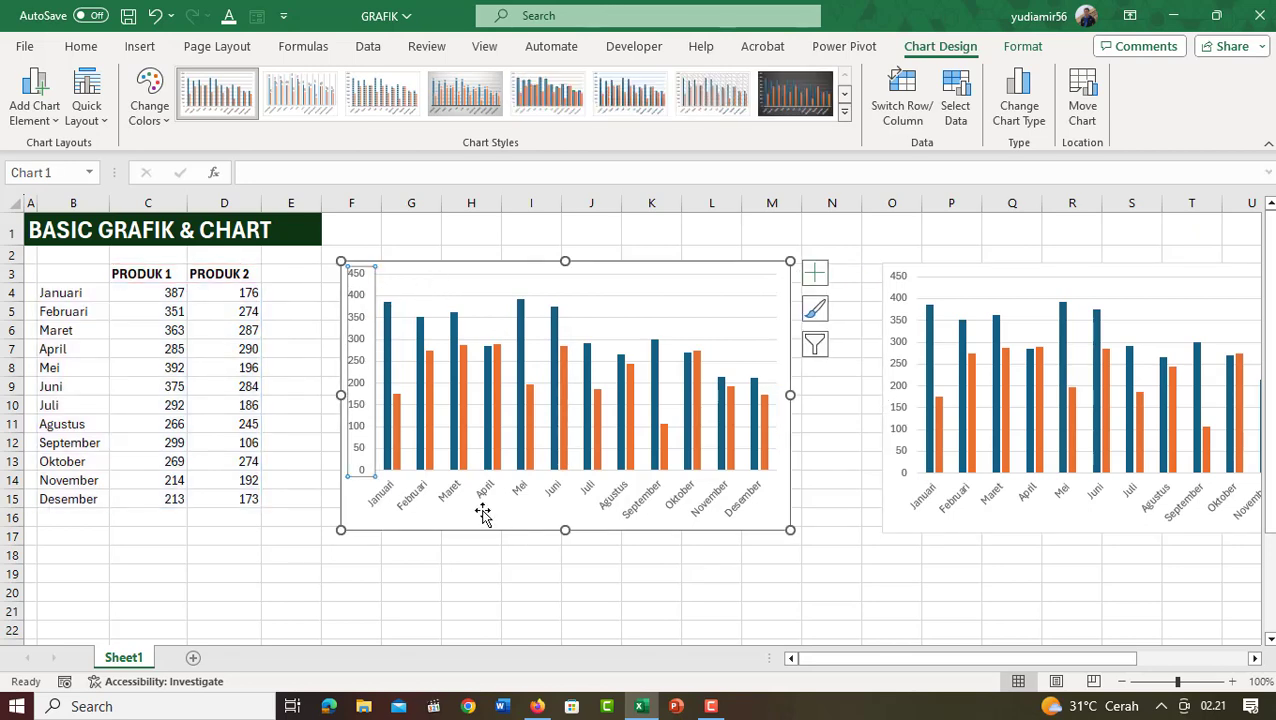
click(419, 503)
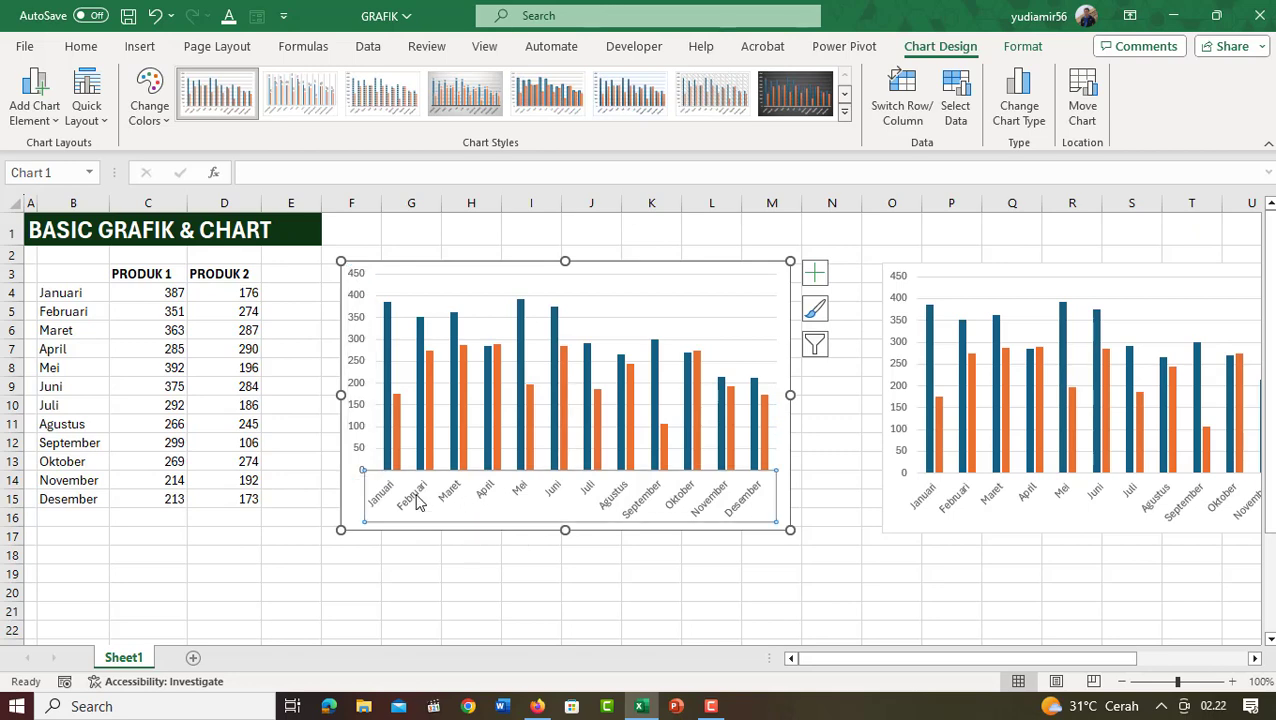
click(564, 362)
click(556, 336)
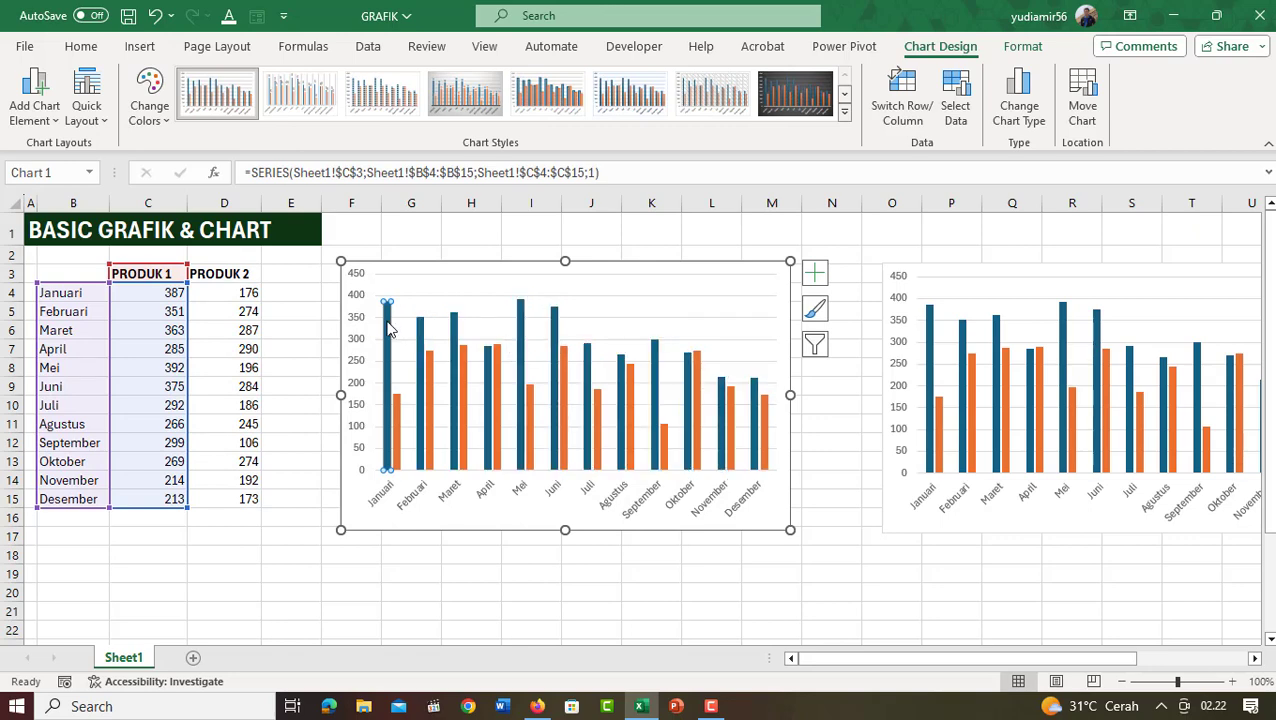
click(456, 574)
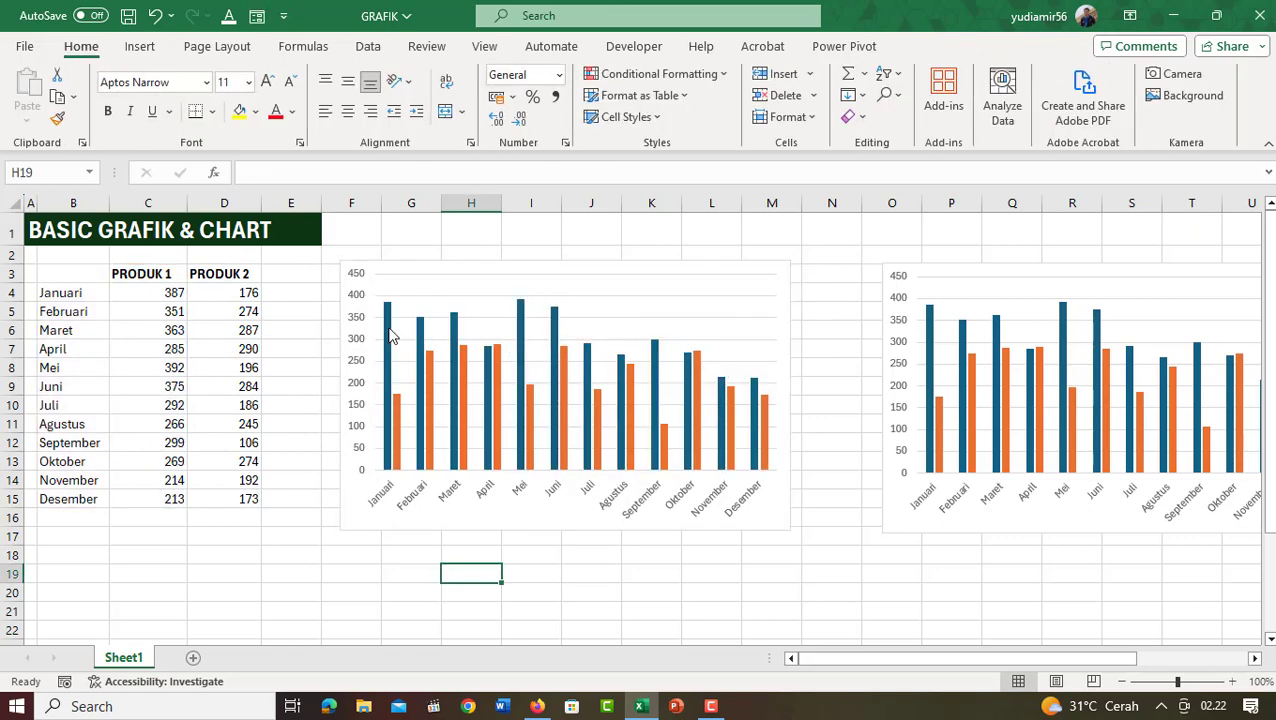
click(418, 350)
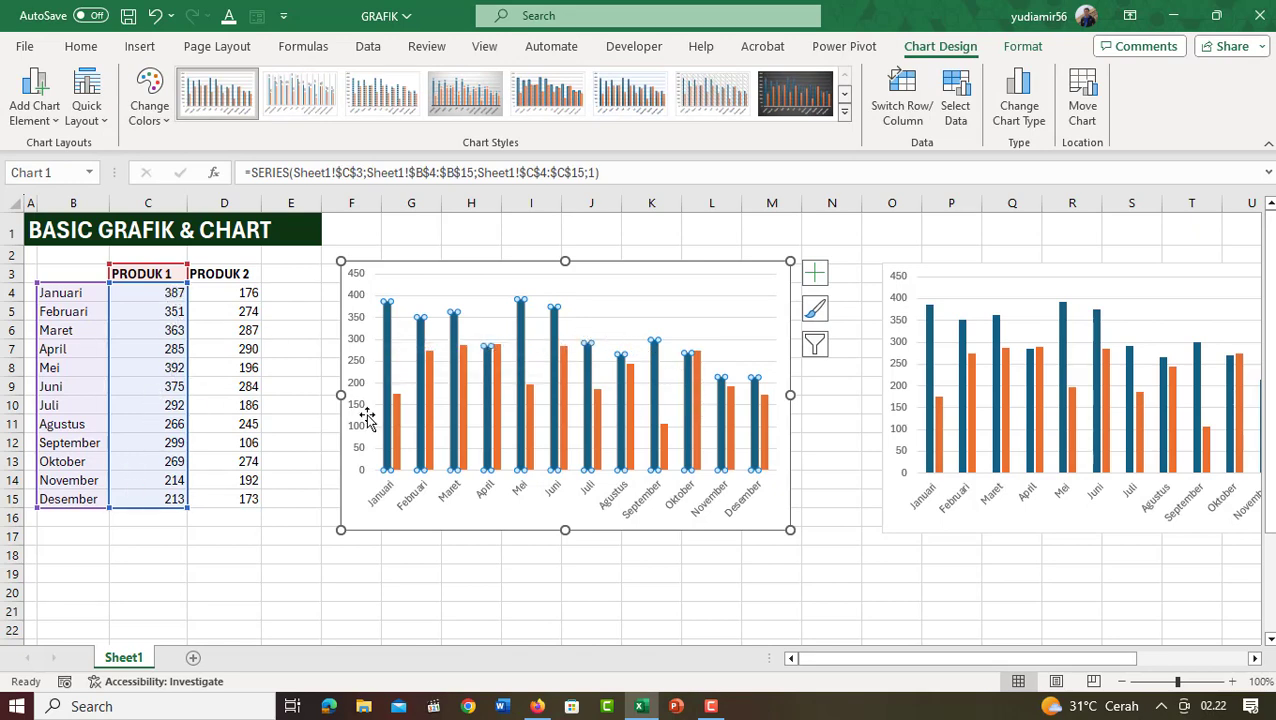
click(399, 408)
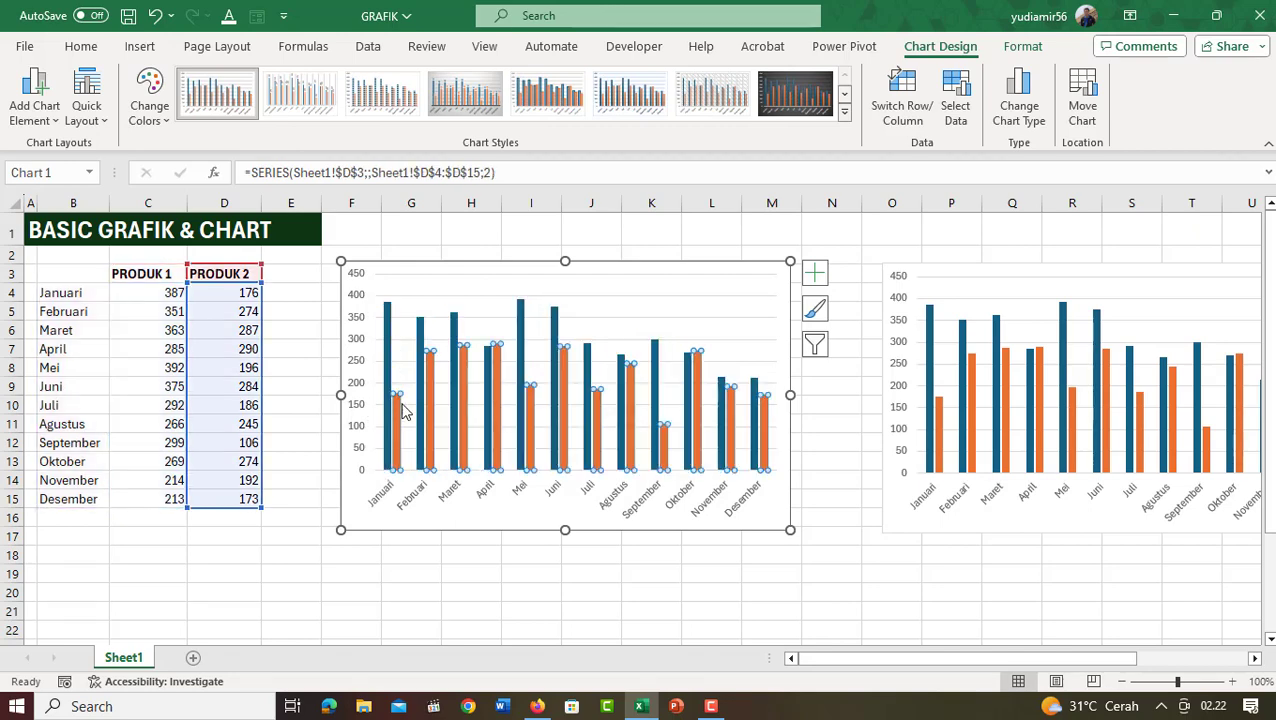
click(399, 416)
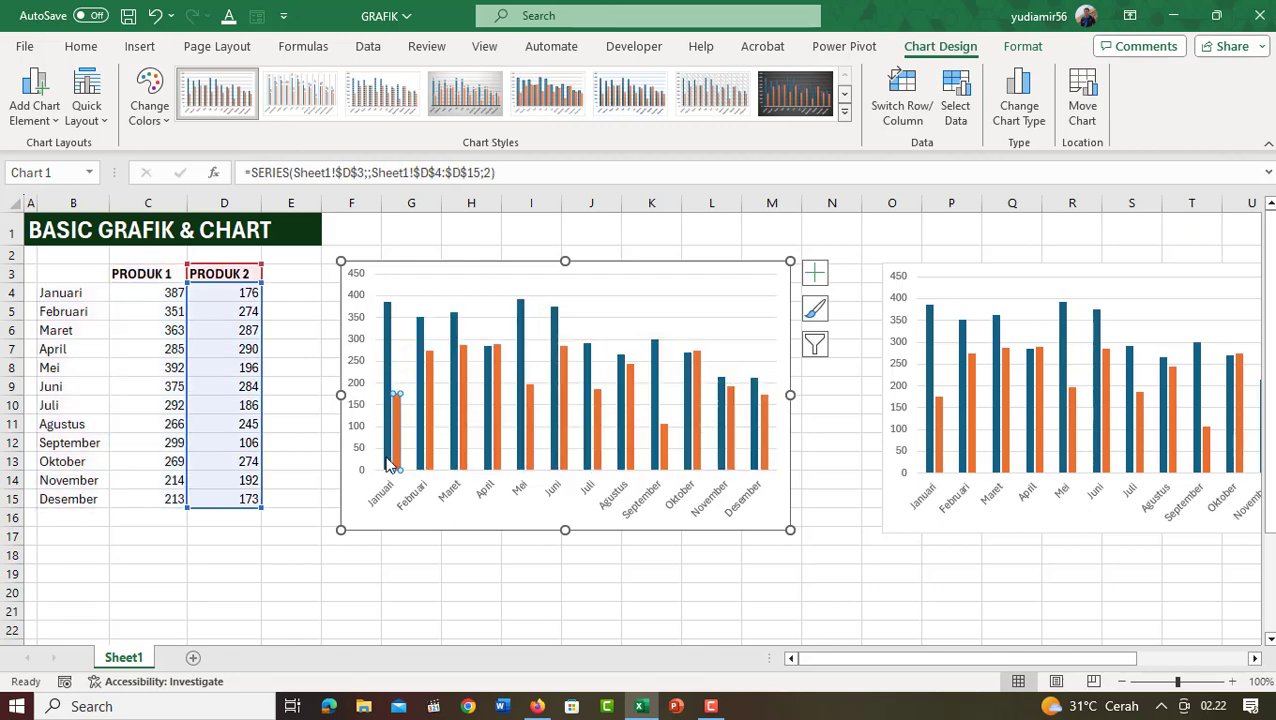
click(360, 282)
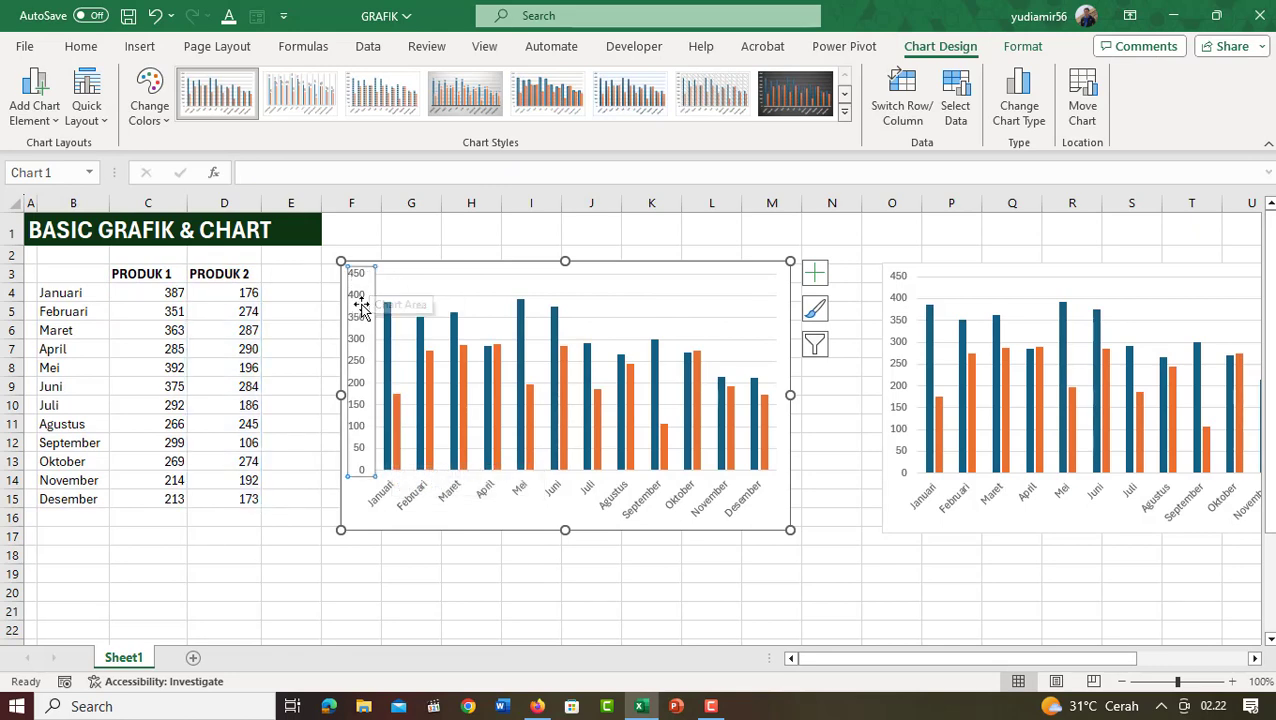
click(381, 487)
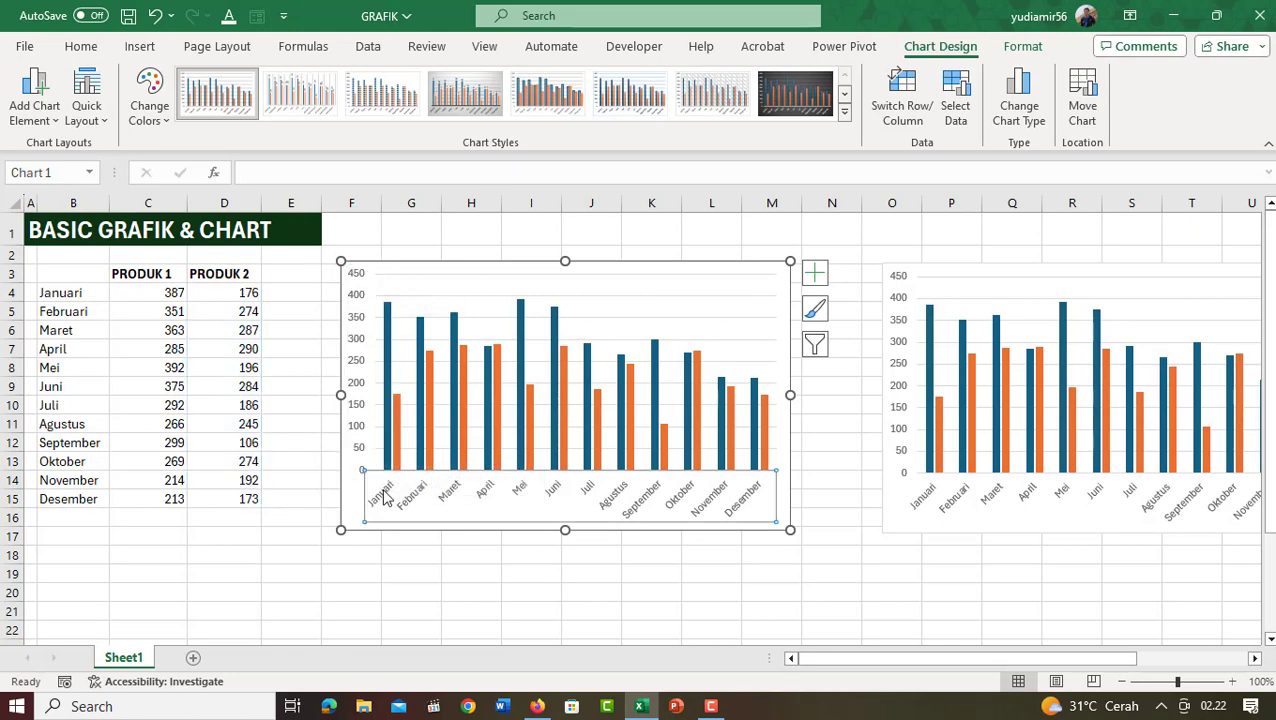
click(360, 277)
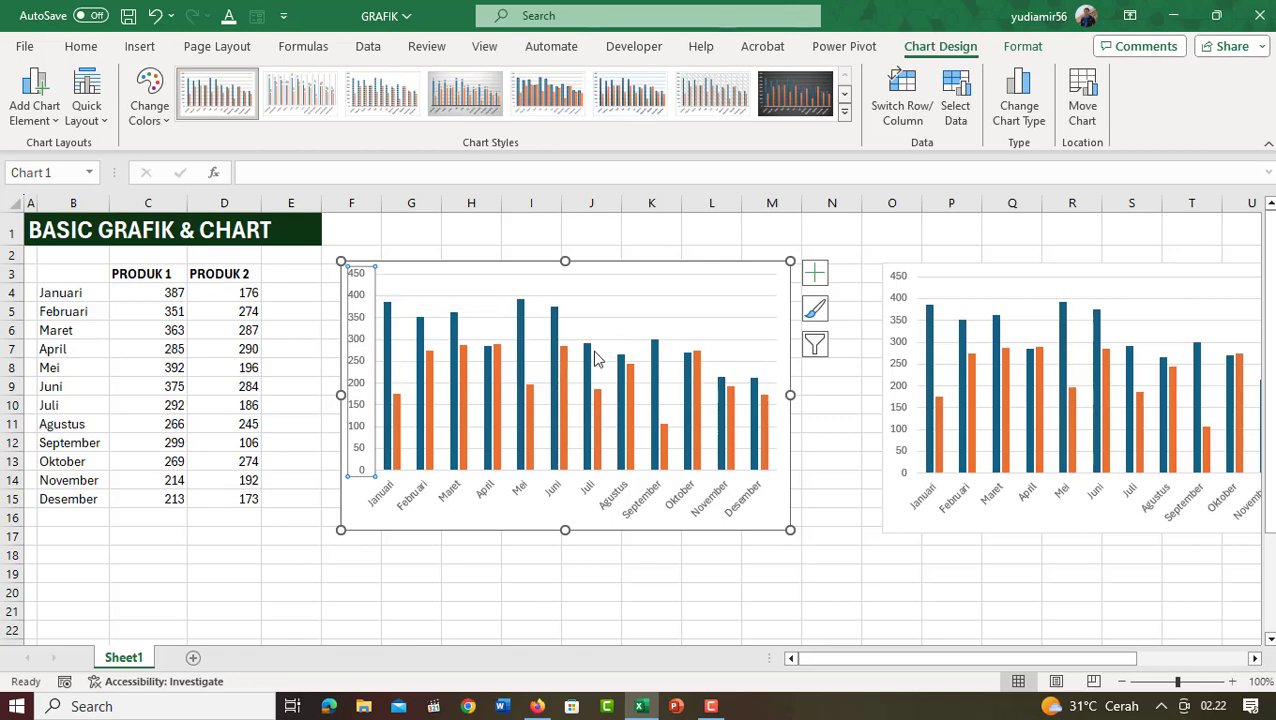
- Add a chart title above the chart beside the table and check its placement options
click(818, 276)
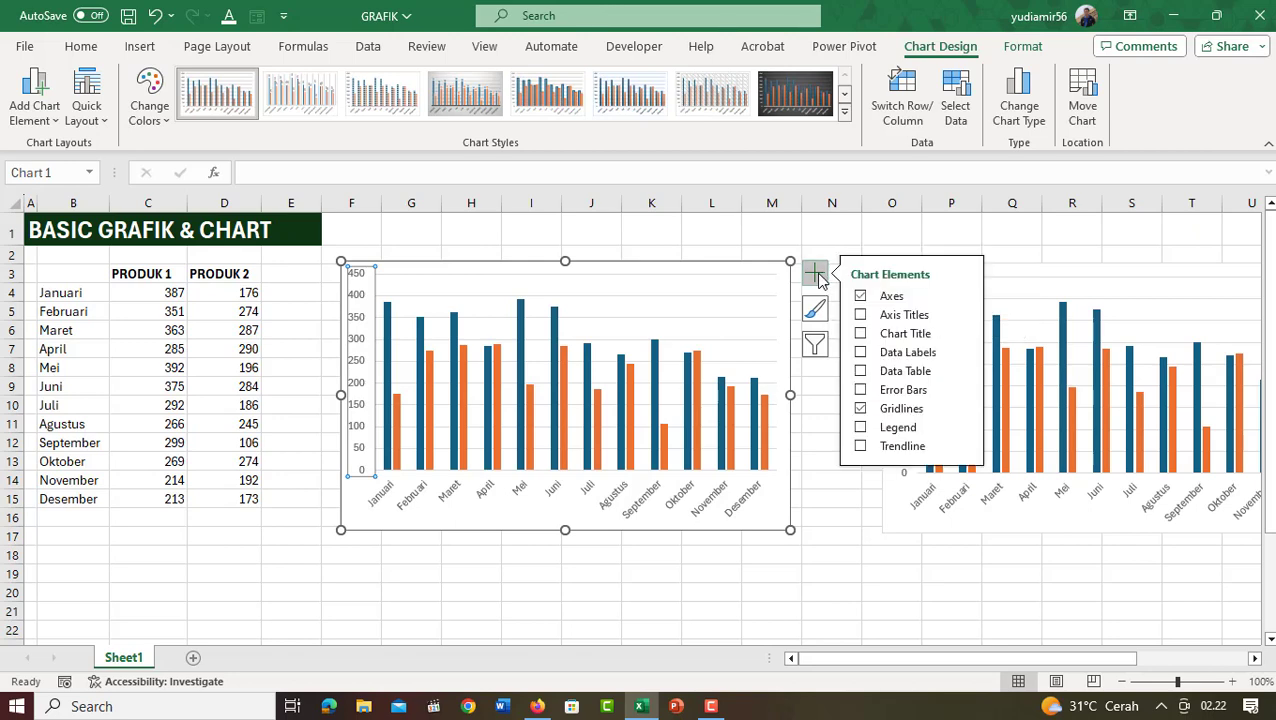
click(861, 334)
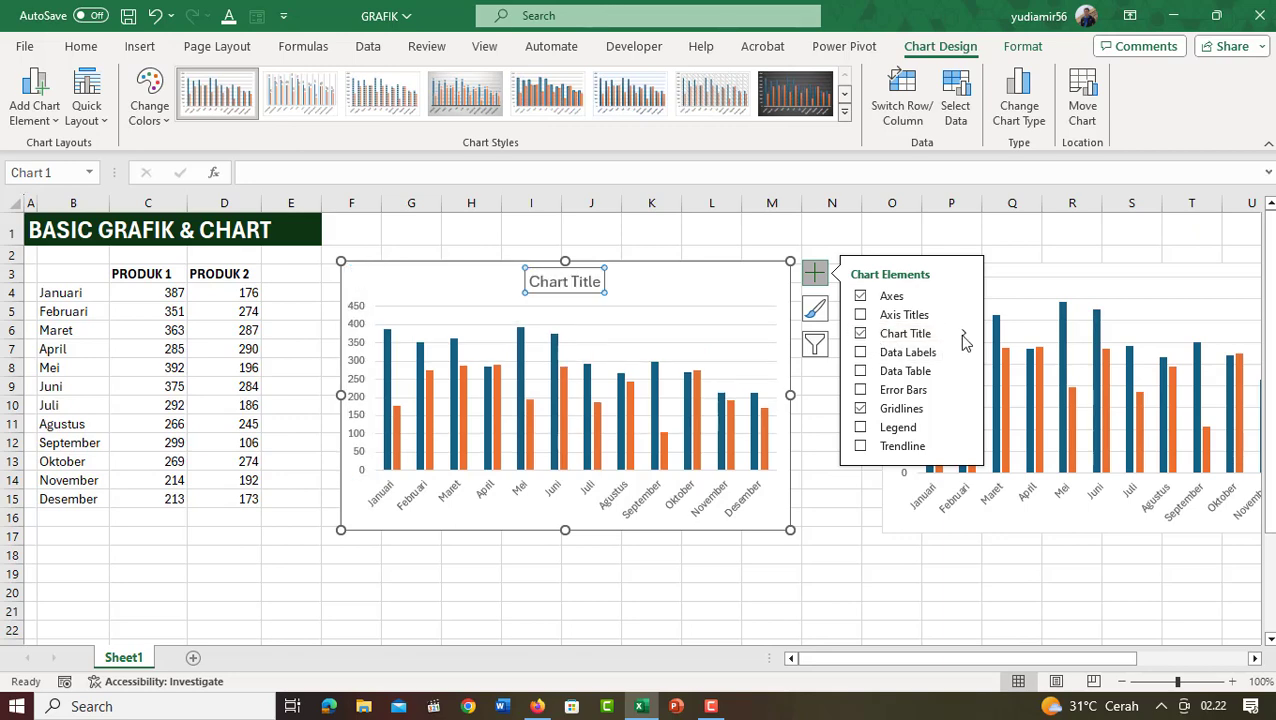
mouse_move(965, 338)
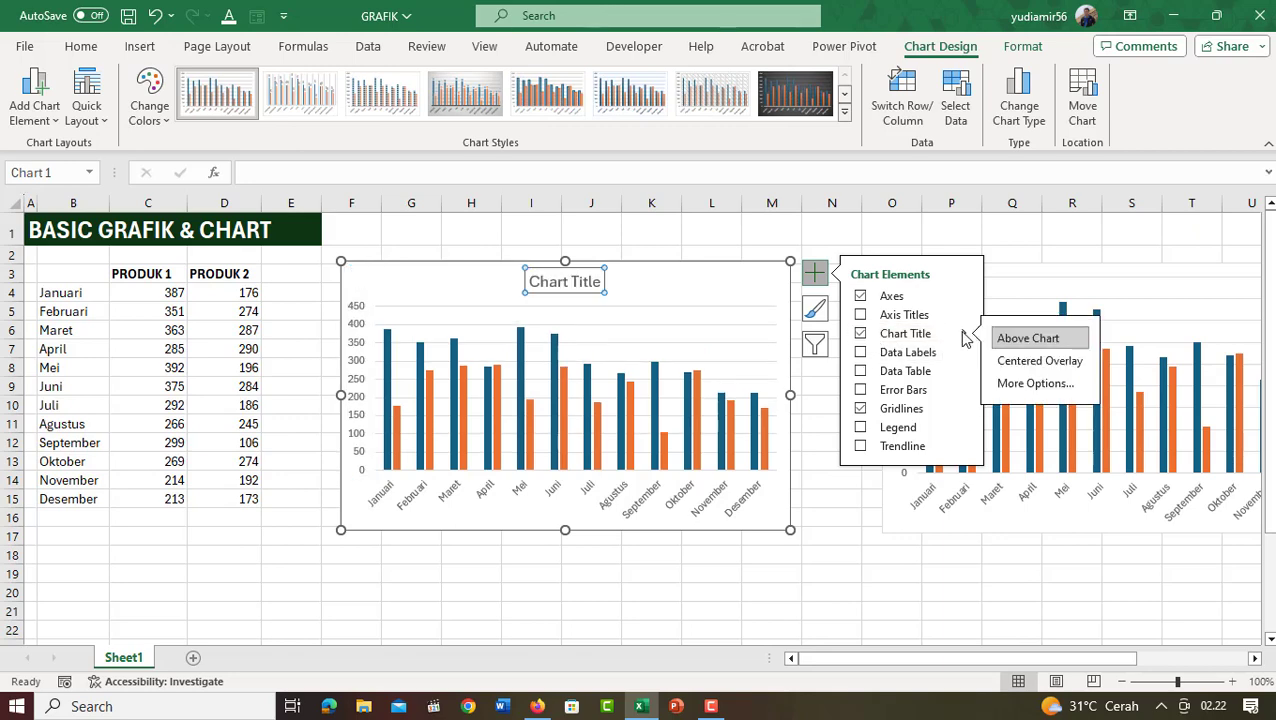
click(1036, 366)
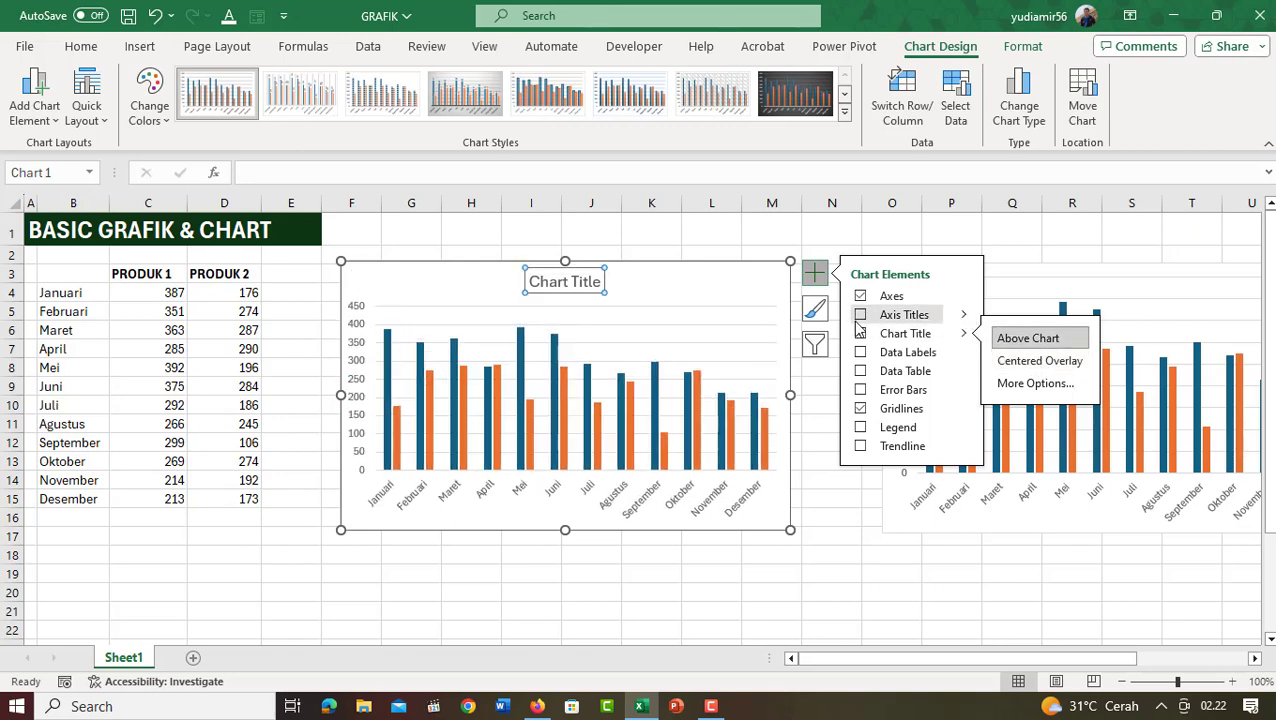
- Add axis titles to the chart, try the text "kljdkjdka" in the vertical axis title, and undo that text
click(963, 314)
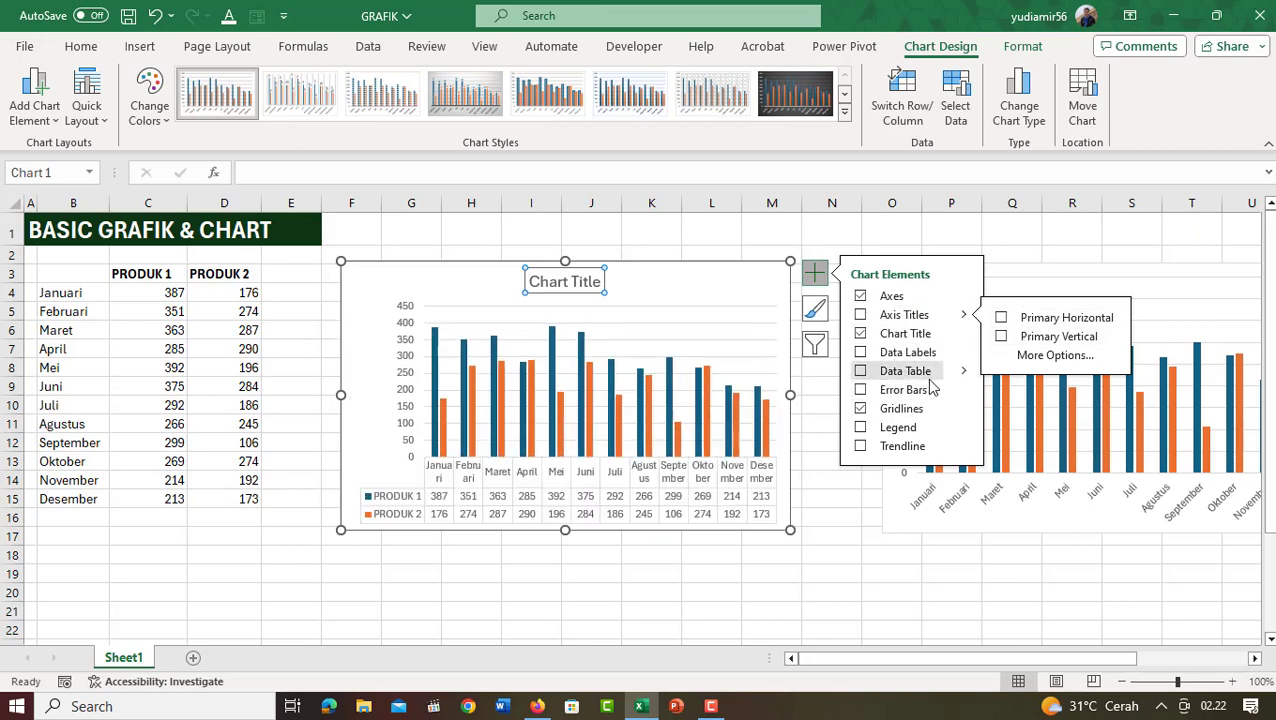
click(860, 315)
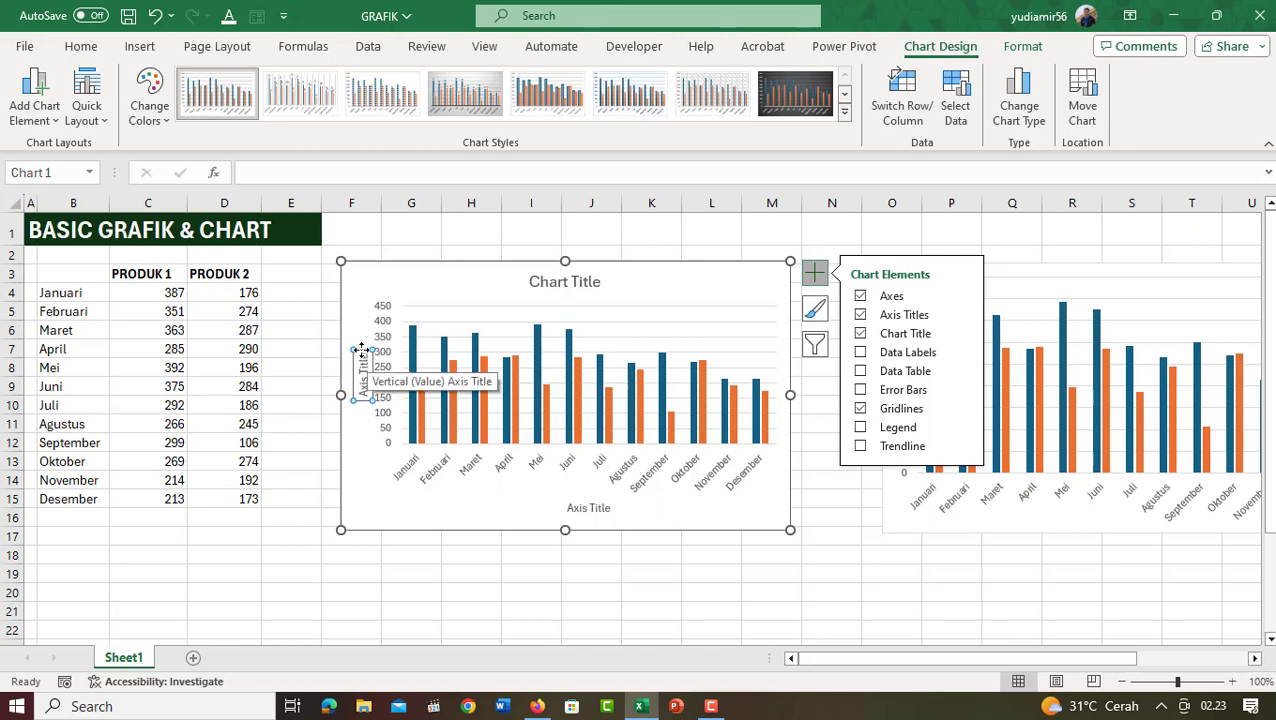
click(366, 388)
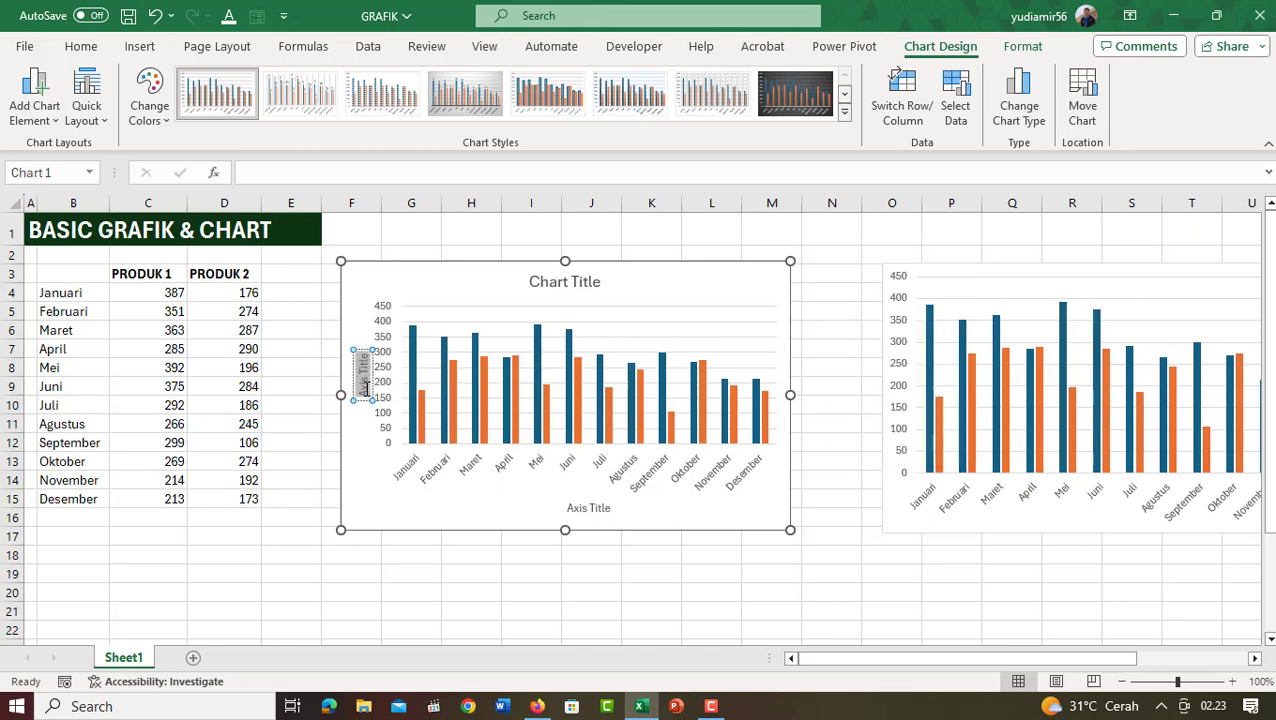
mouse_move(520, 425)
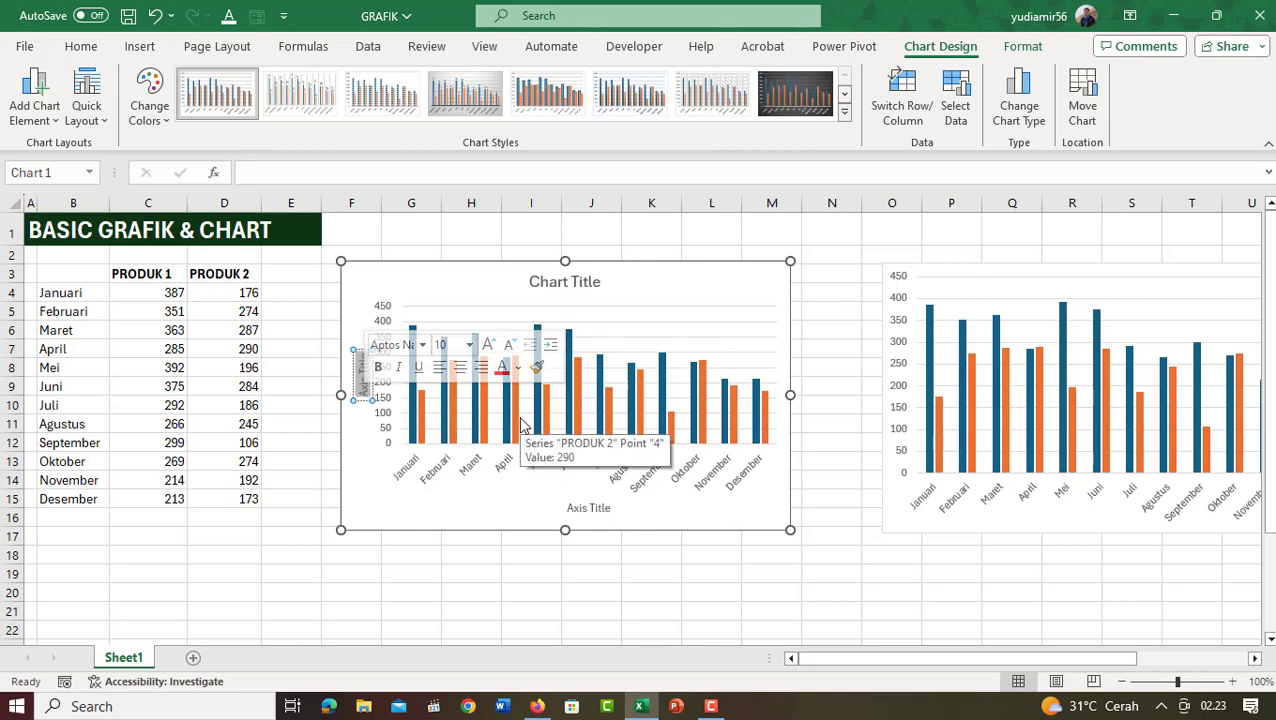
text(kljdkjdka)
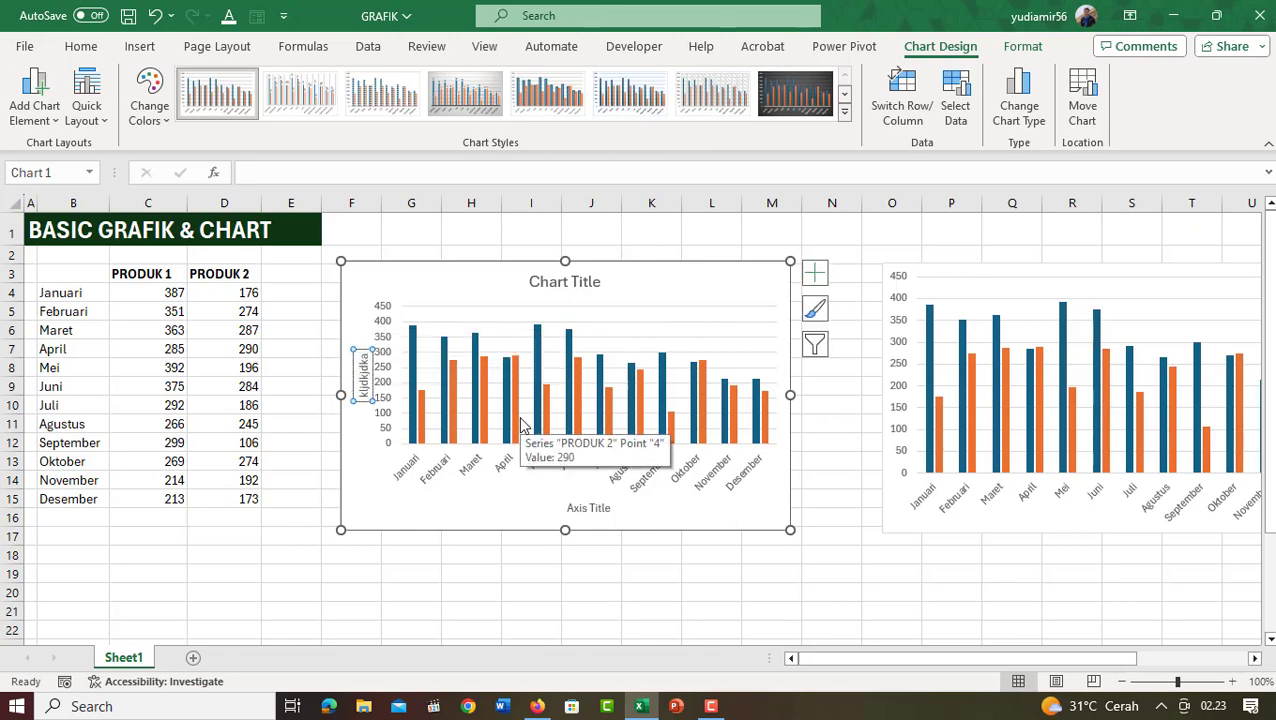
key(ctrl+z)
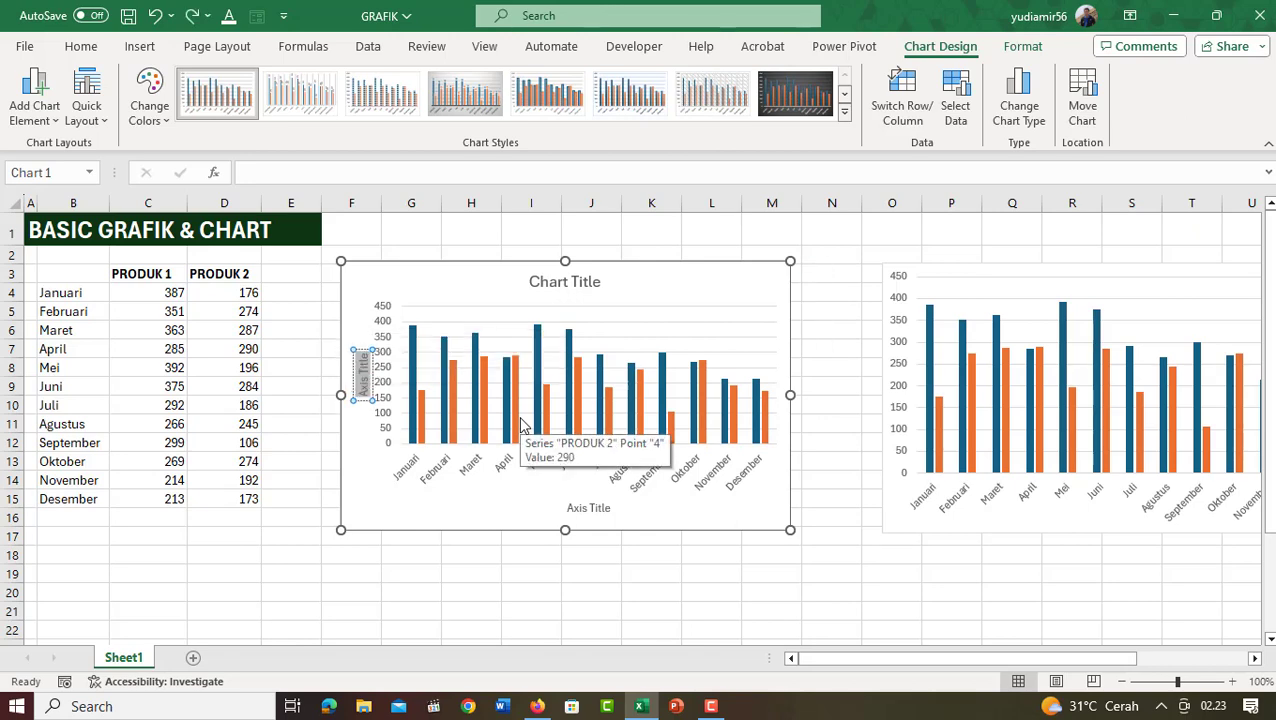
- Remove both axis titles from the chart beside the table
click(366, 349)
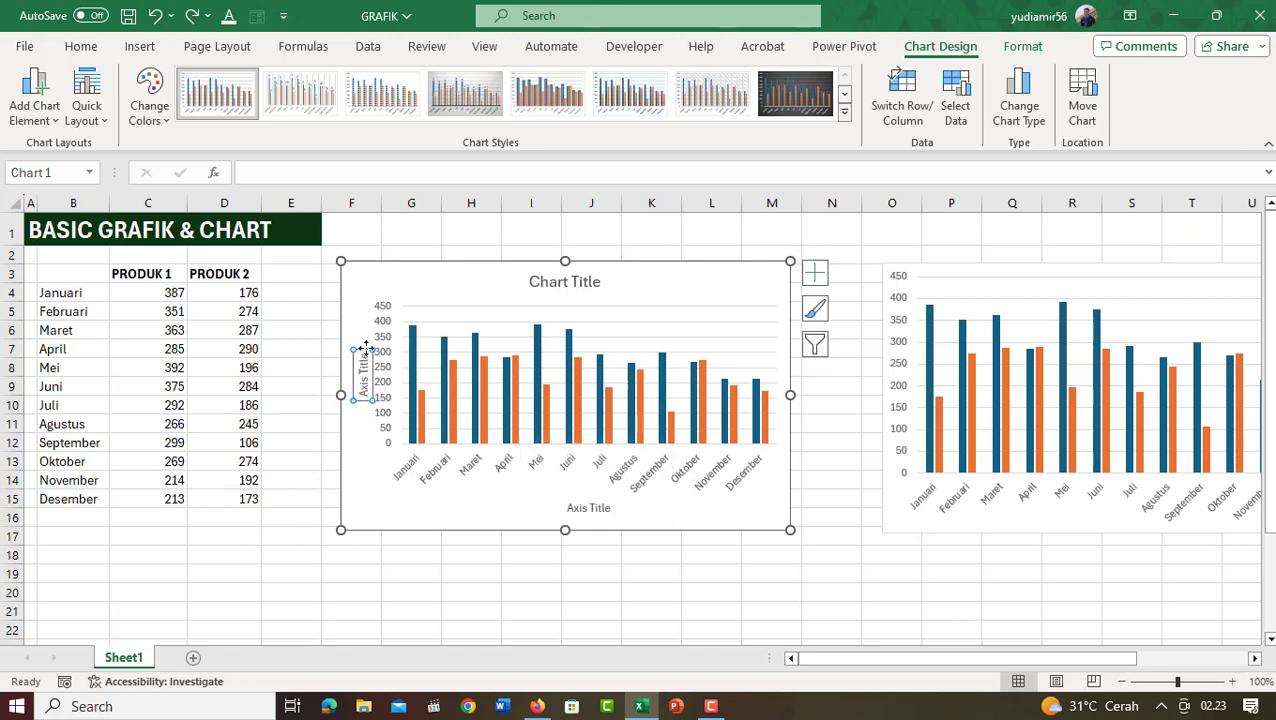
click(814, 272)
click(860, 316)
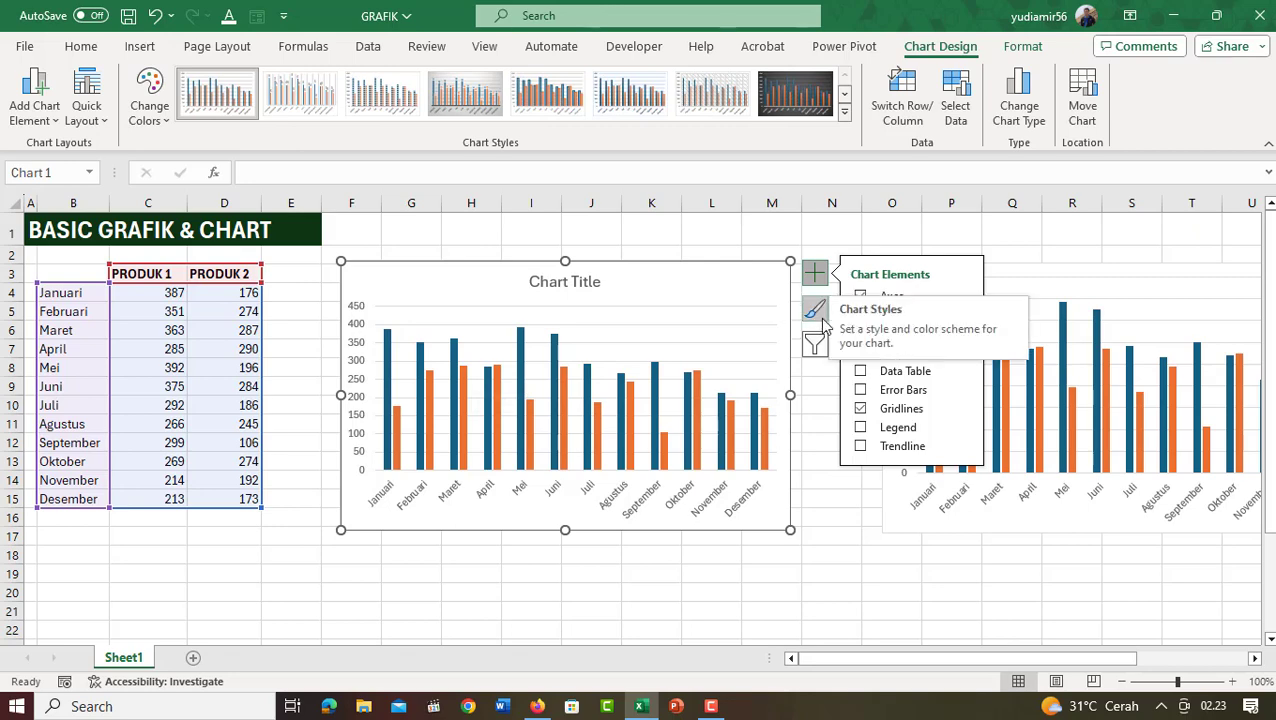
- Filter the chart beside the table to show only the Januari and Februari categories
click(818, 312)
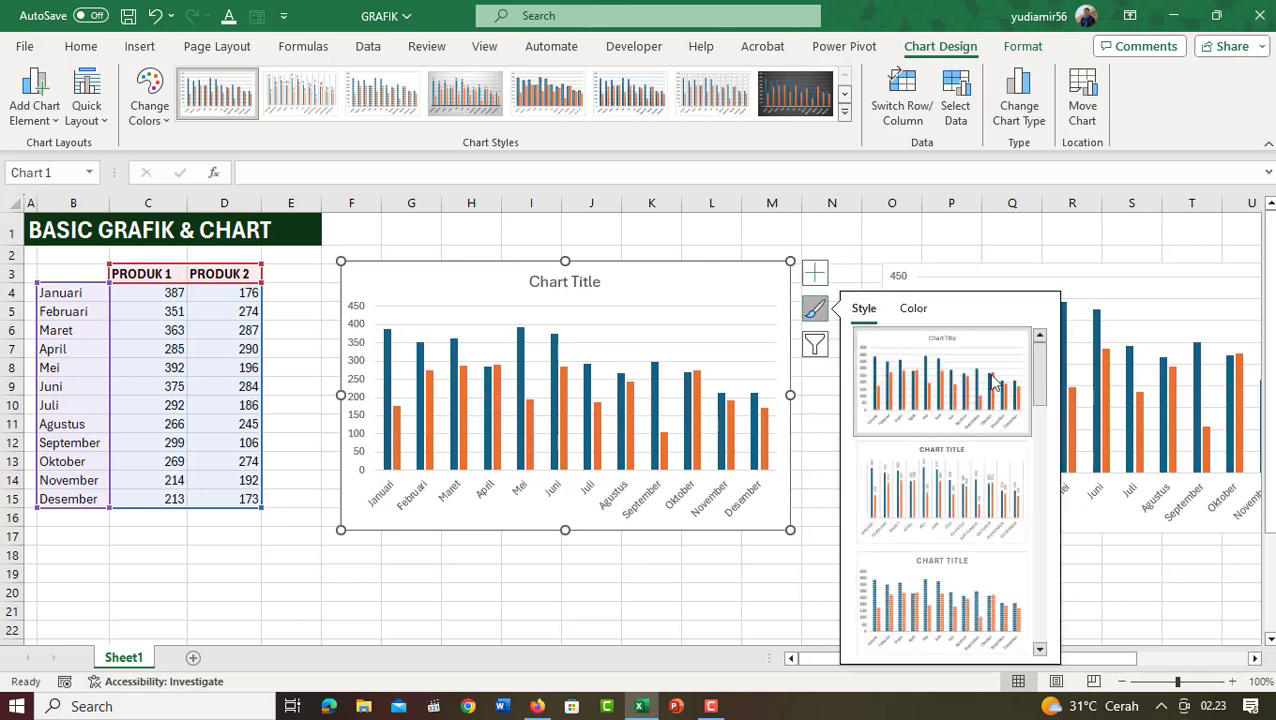
click(816, 350)
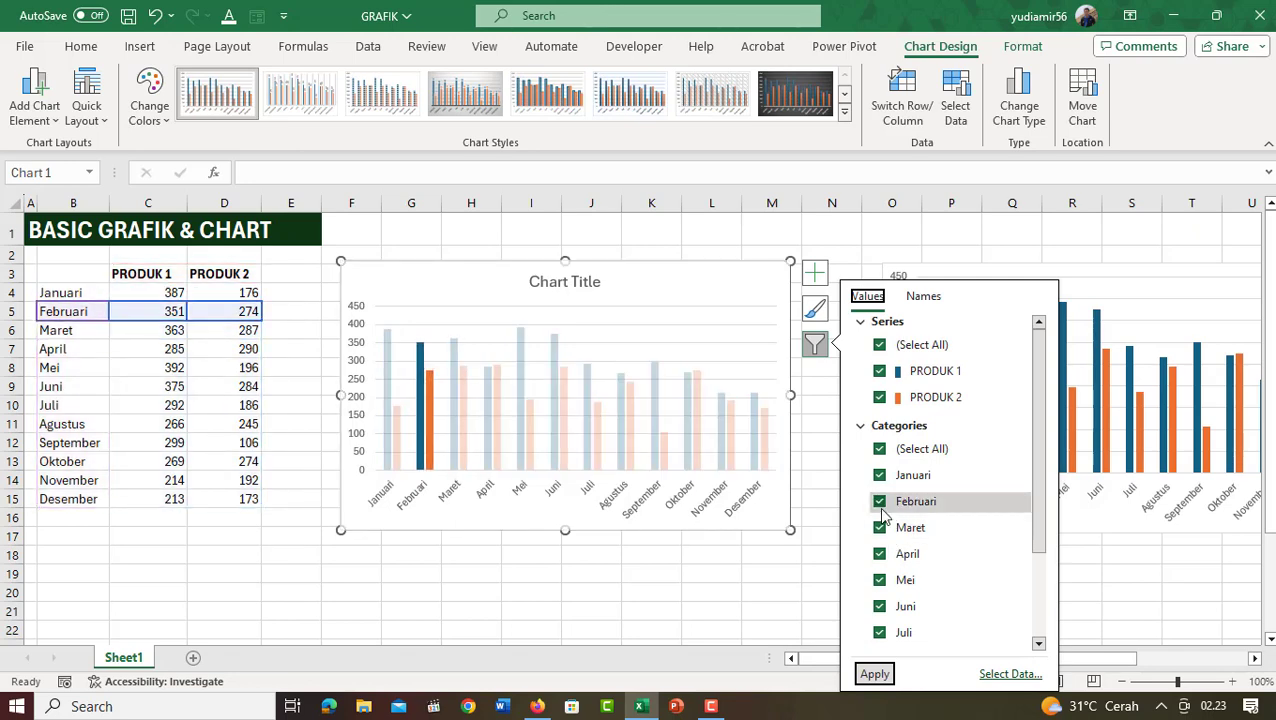
click(879, 450)
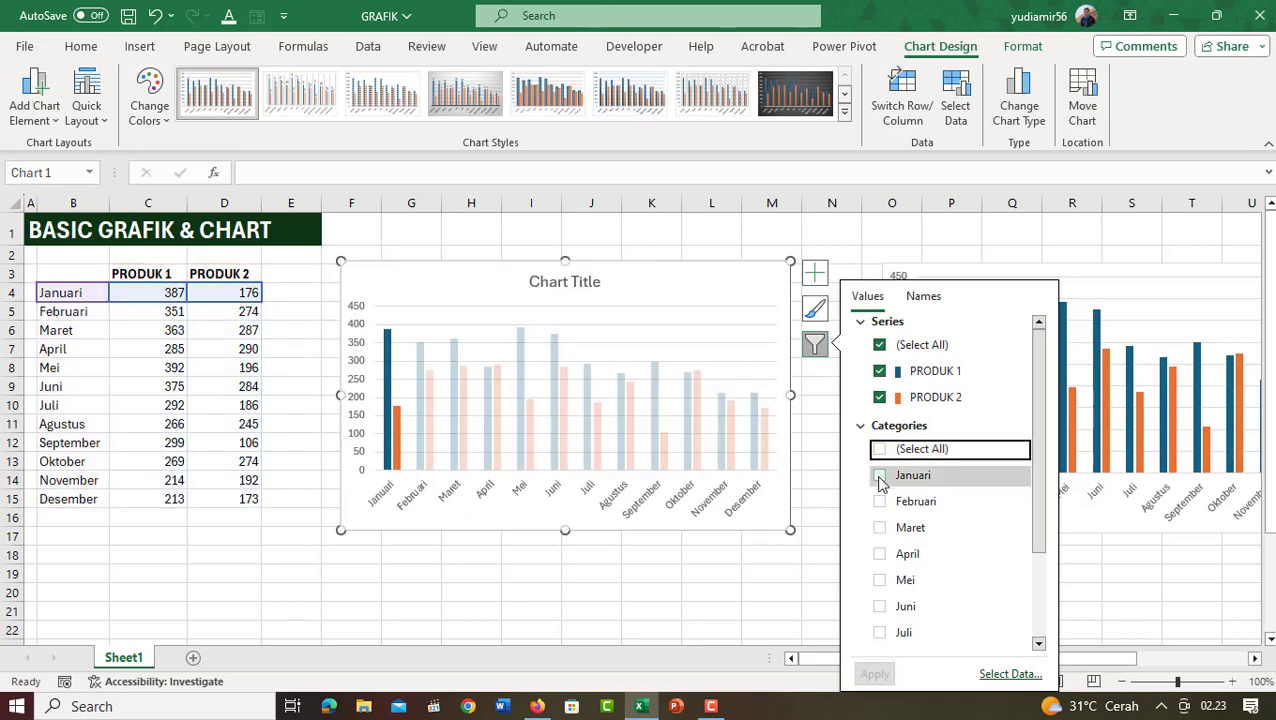
click(879, 476)
click(879, 502)
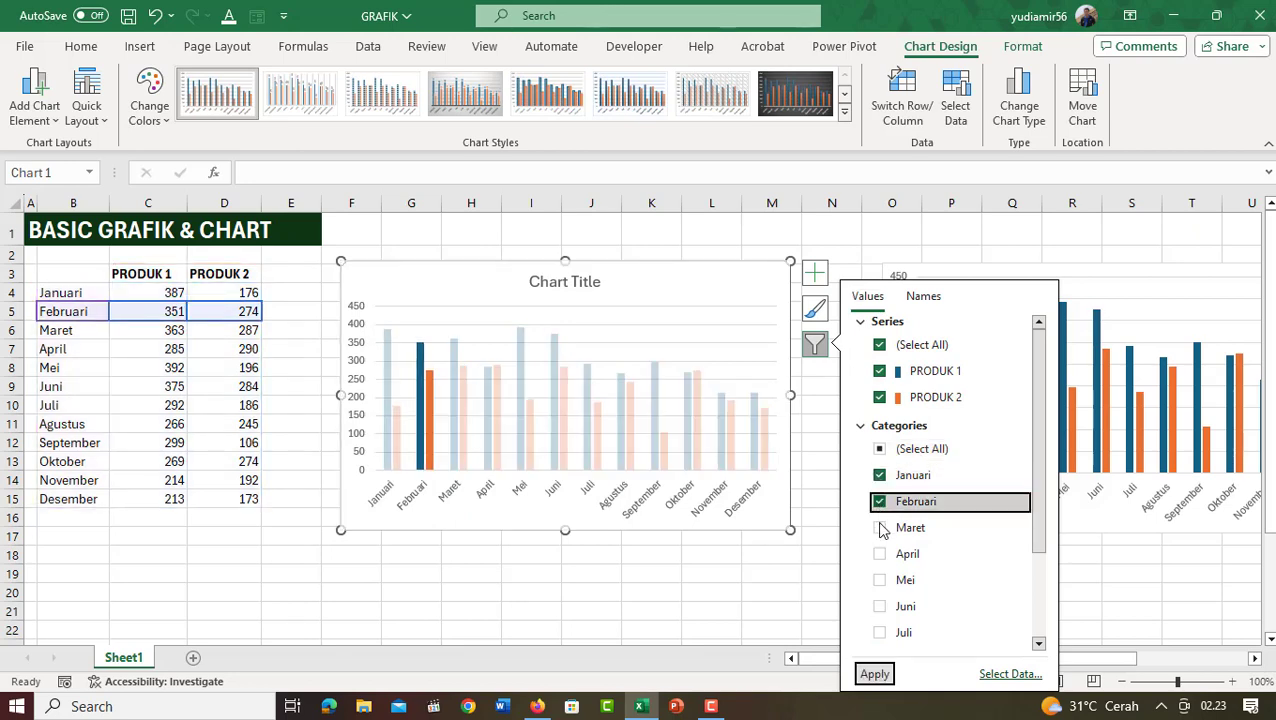
click(874, 674)
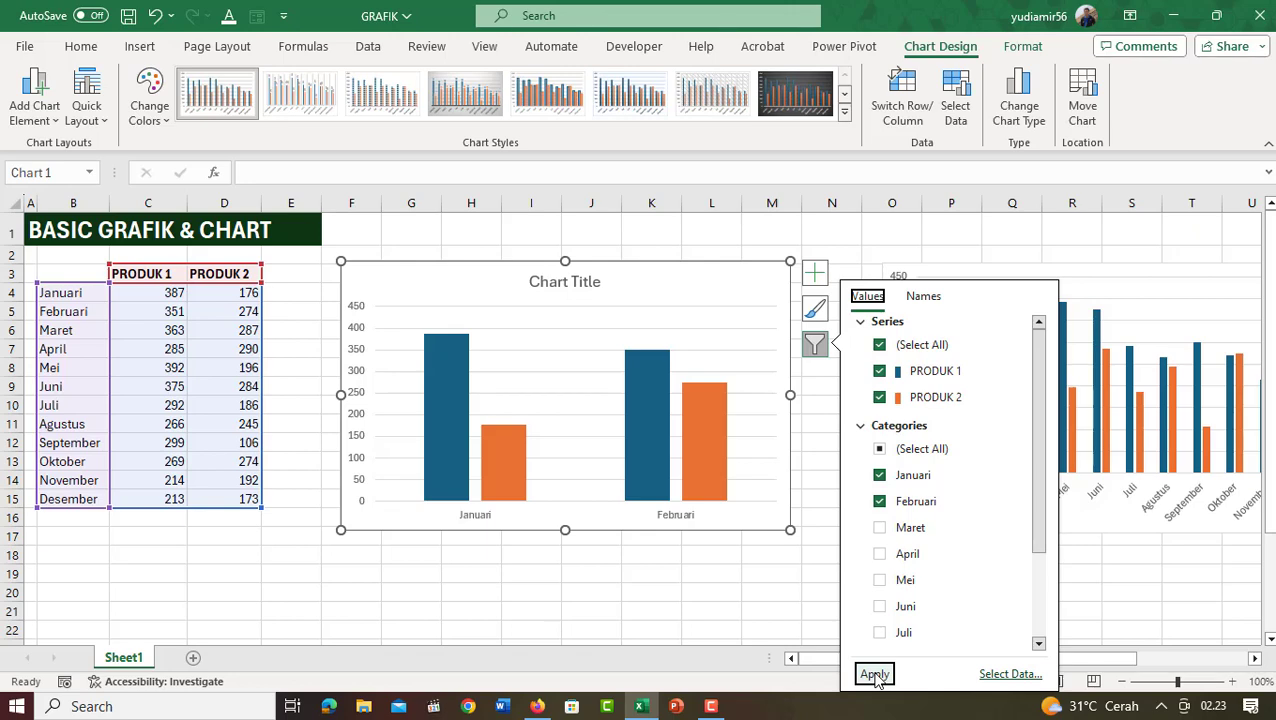
- Restore all month categories in the chart filter and apply it
click(879, 449)
click(879, 449)
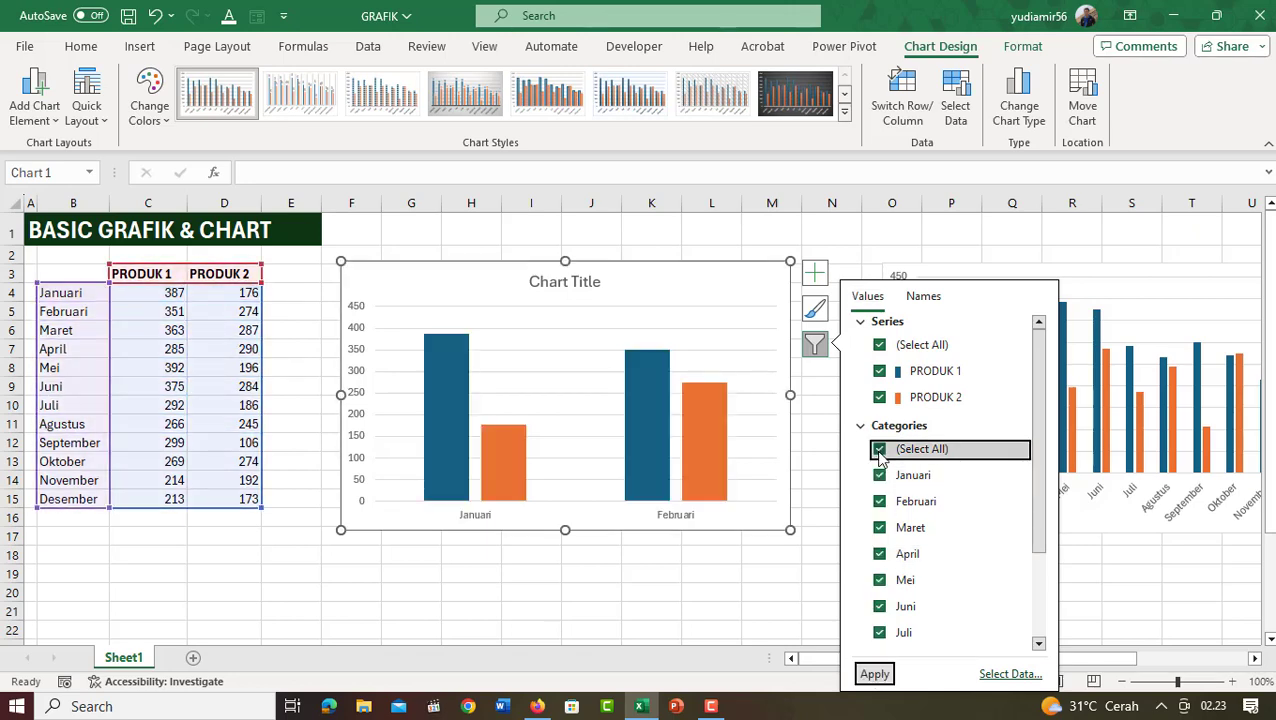
click(874, 674)
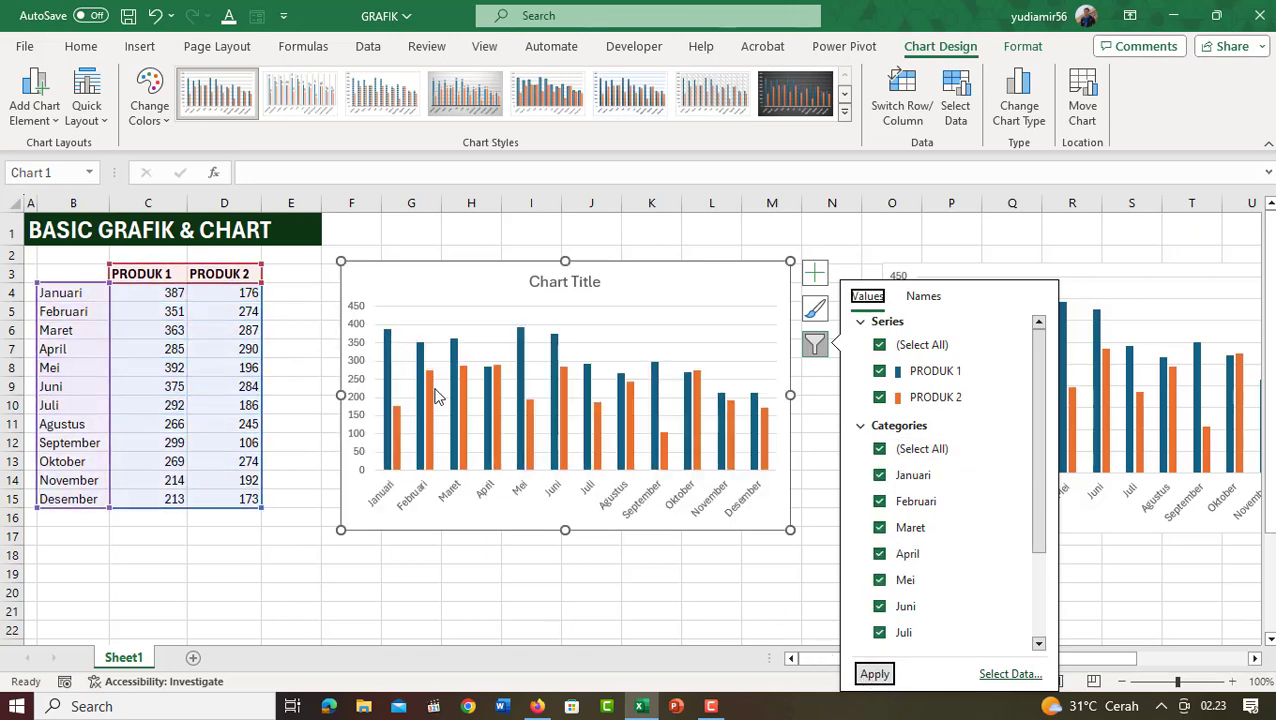
- Fill the PRODUK 1 columns in the chart beside the table with light green
mouse_move(435, 396)
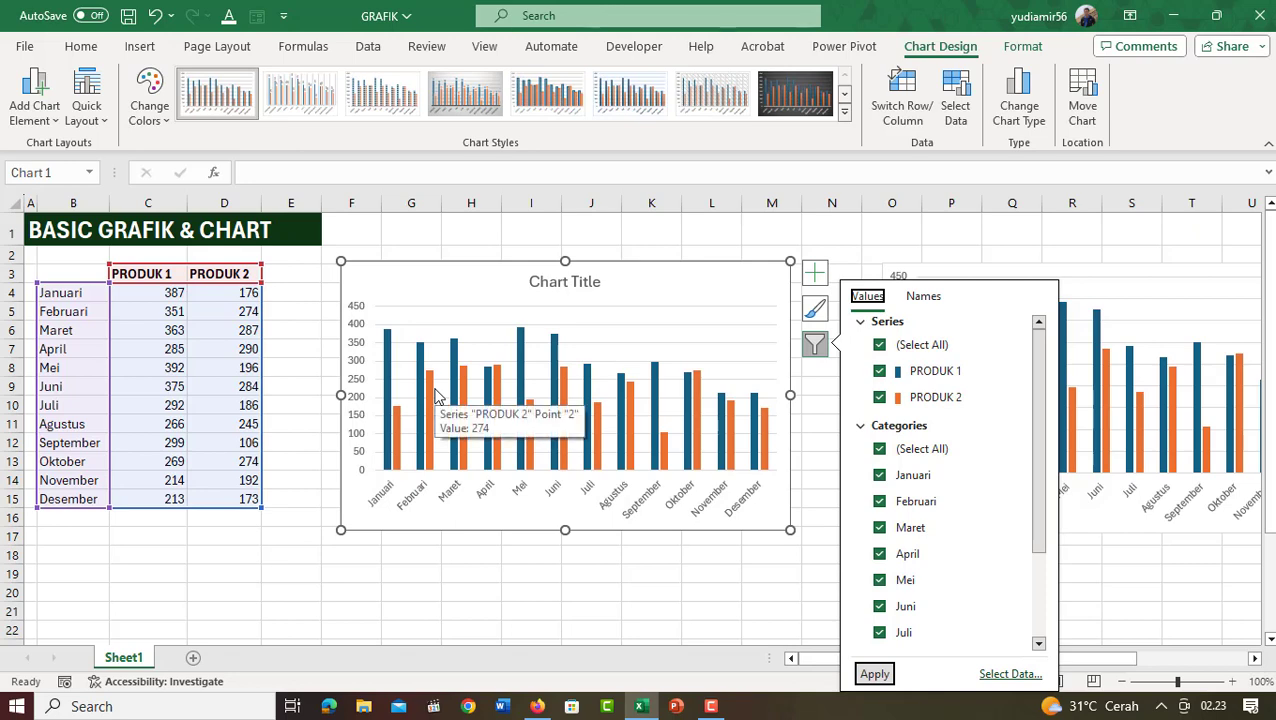
click(735, 265)
click(550, 345)
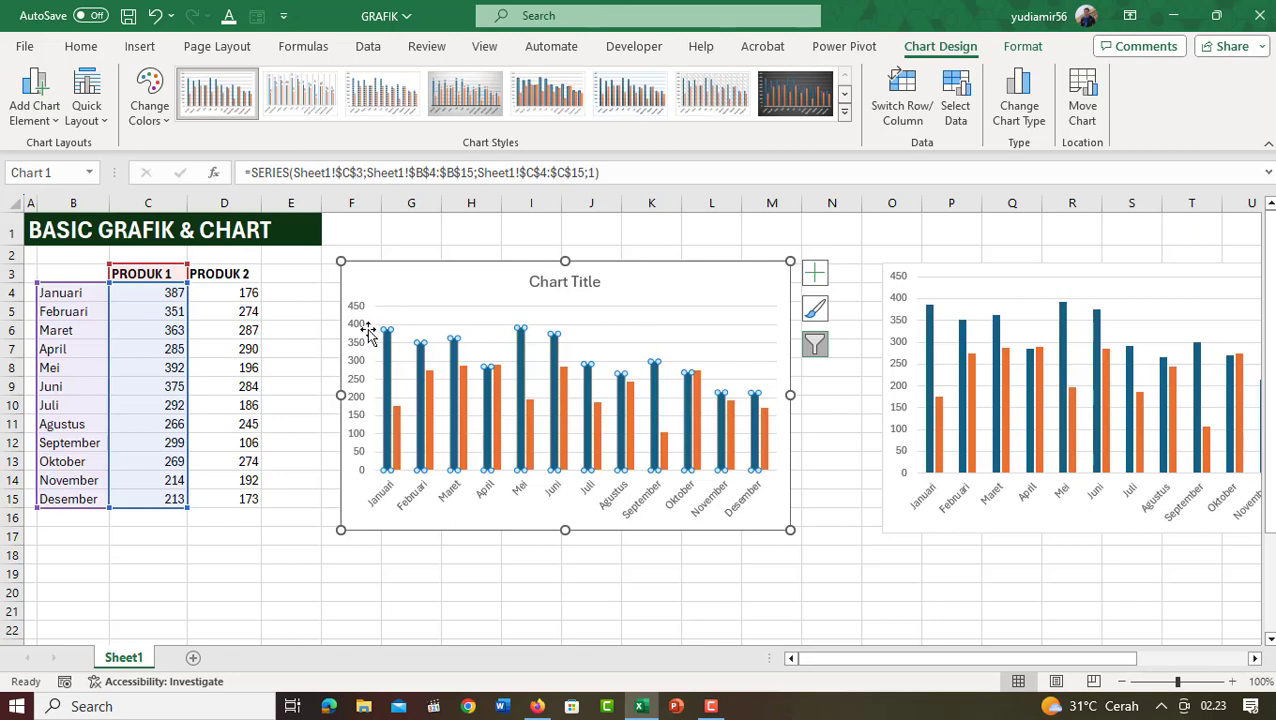
click(1025, 47)
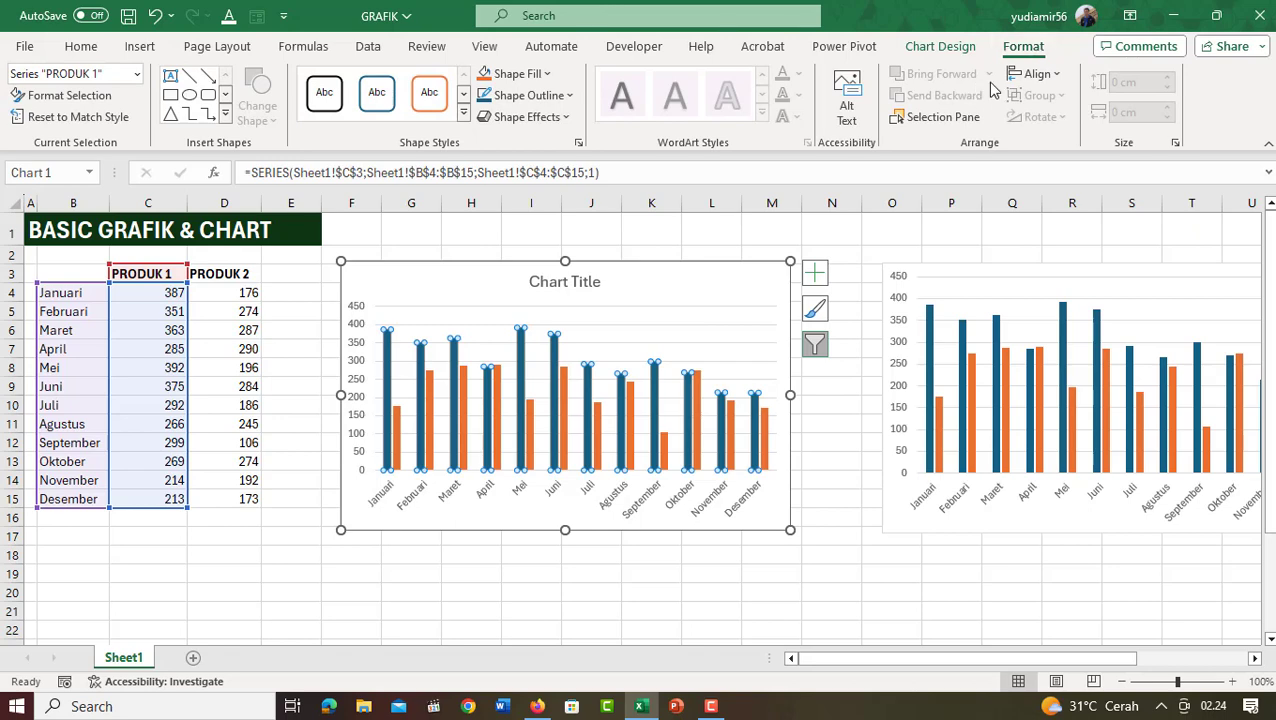
click(547, 75)
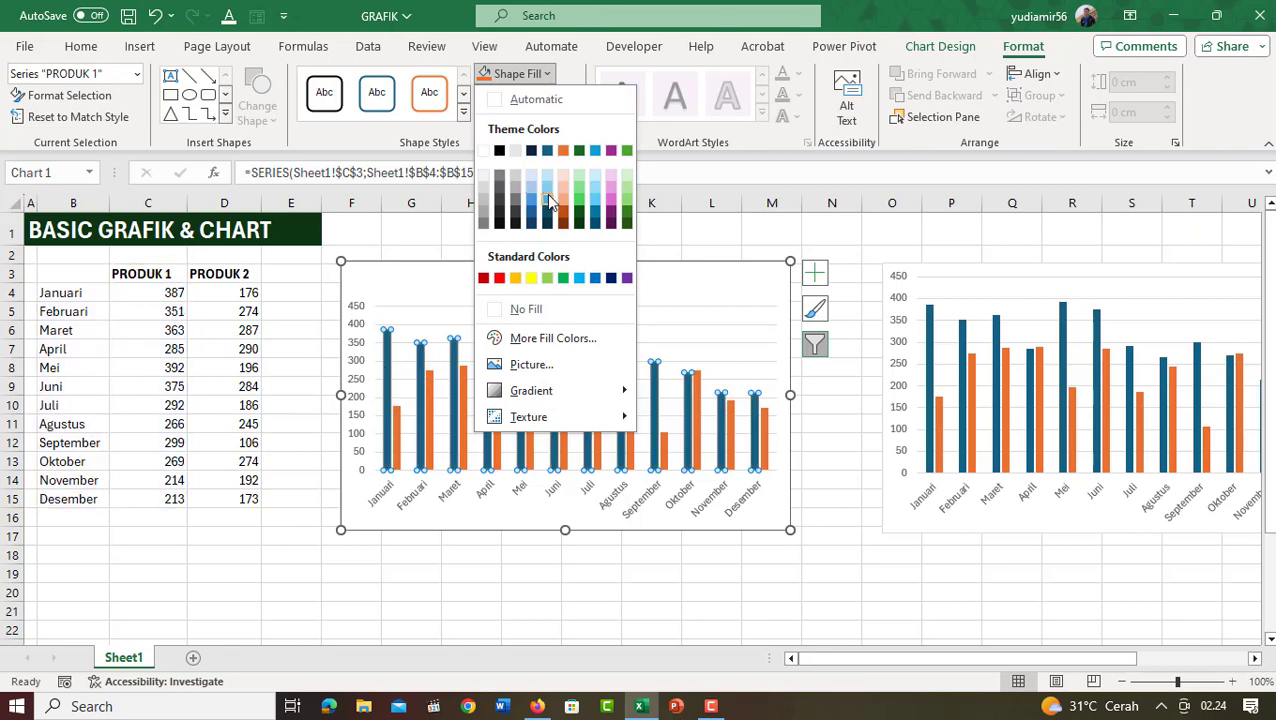
click(583, 202)
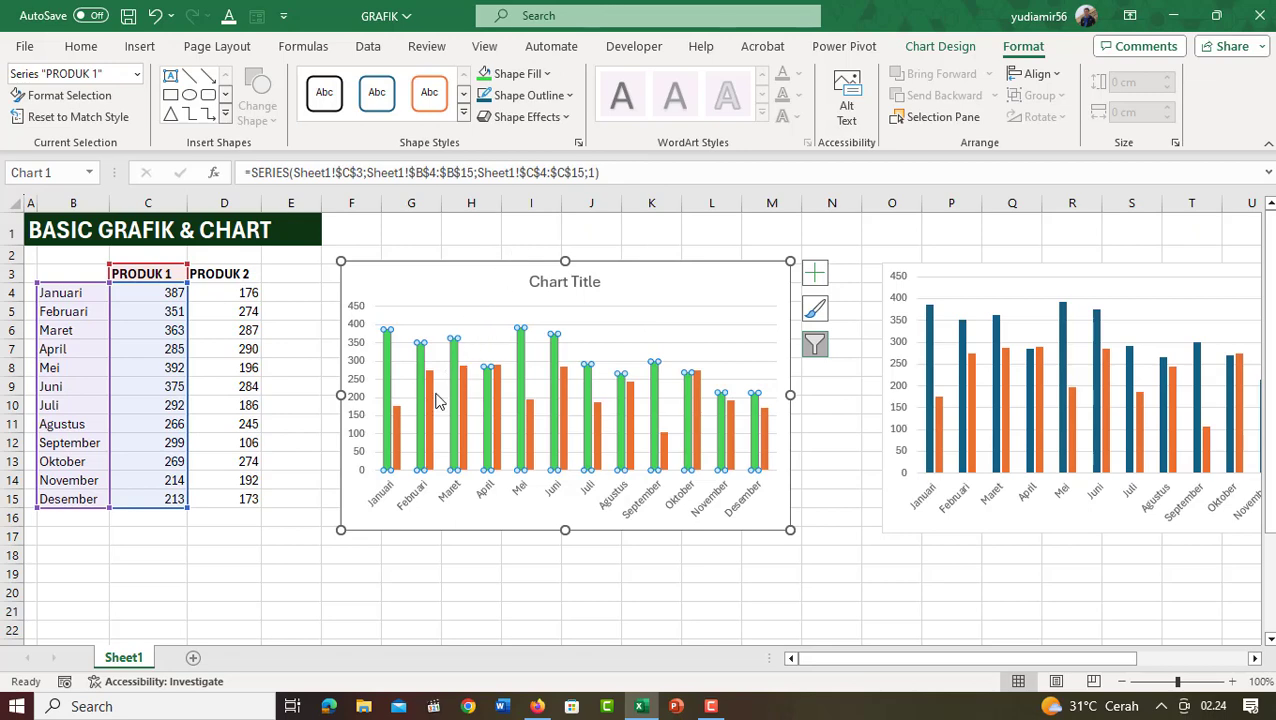
- Fill the PRODUK 2 columns in the same chart with dark purple
click(430, 400)
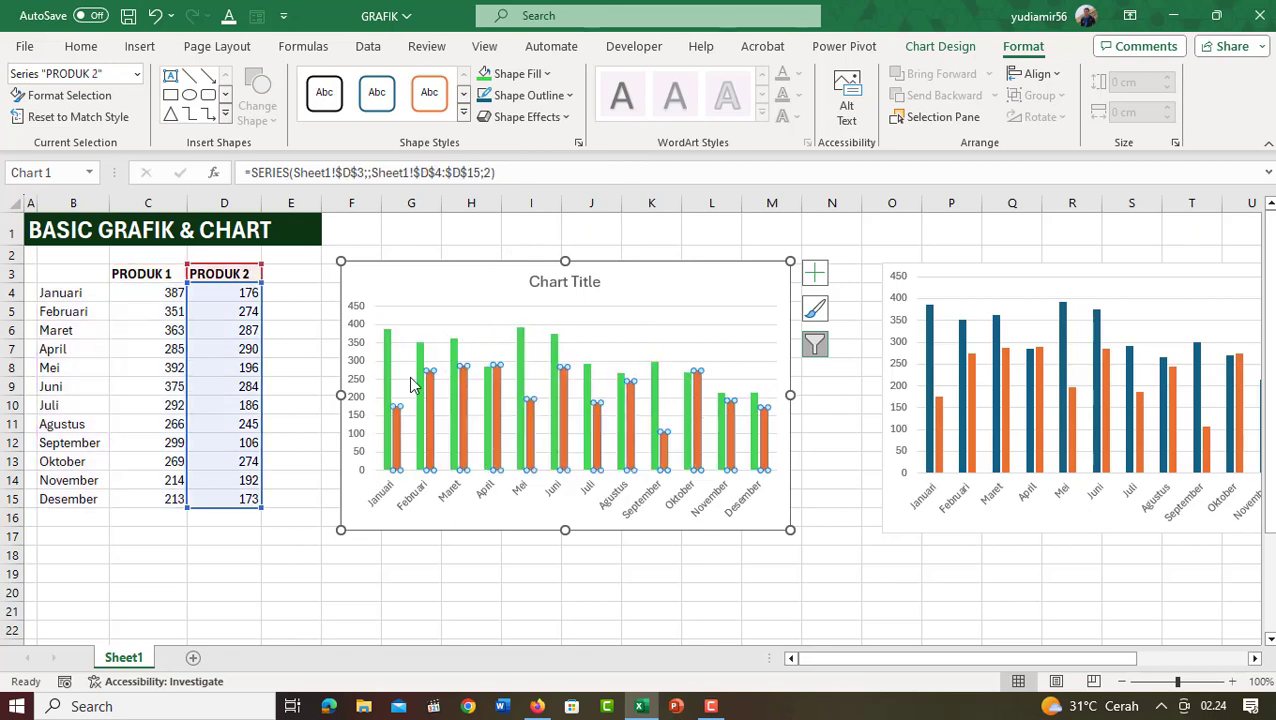
click(517, 73)
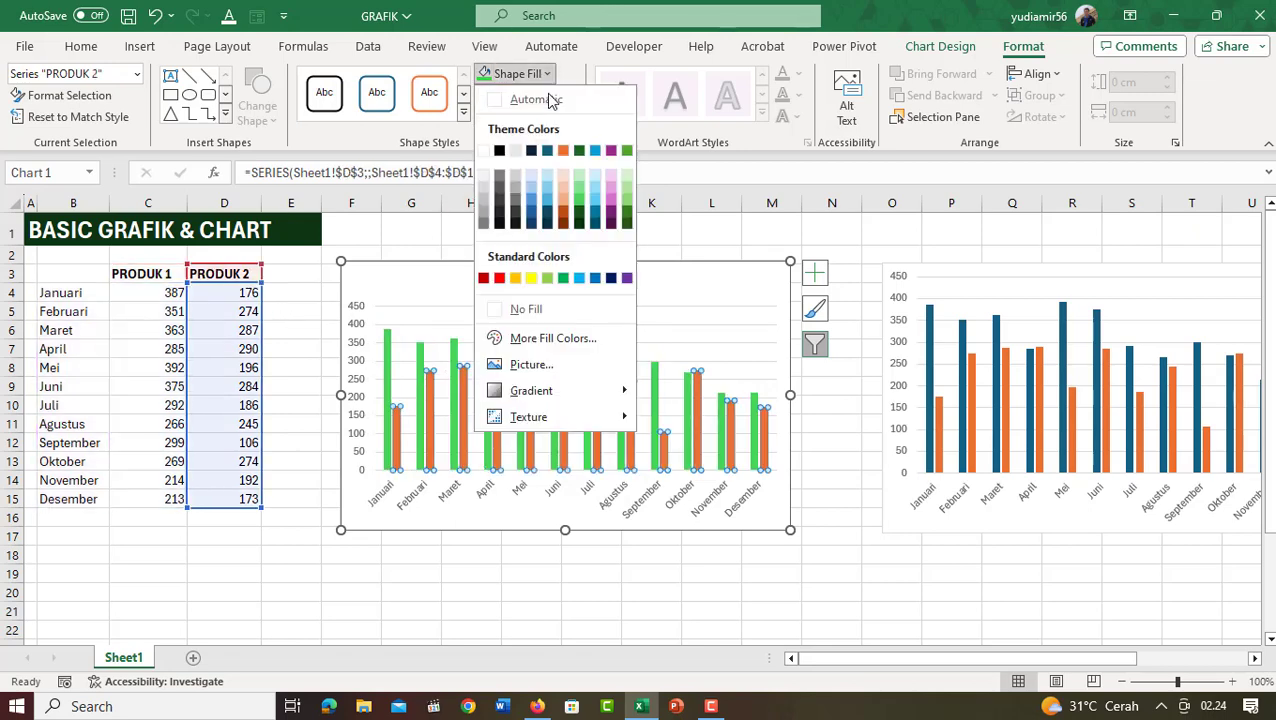
click(609, 210)
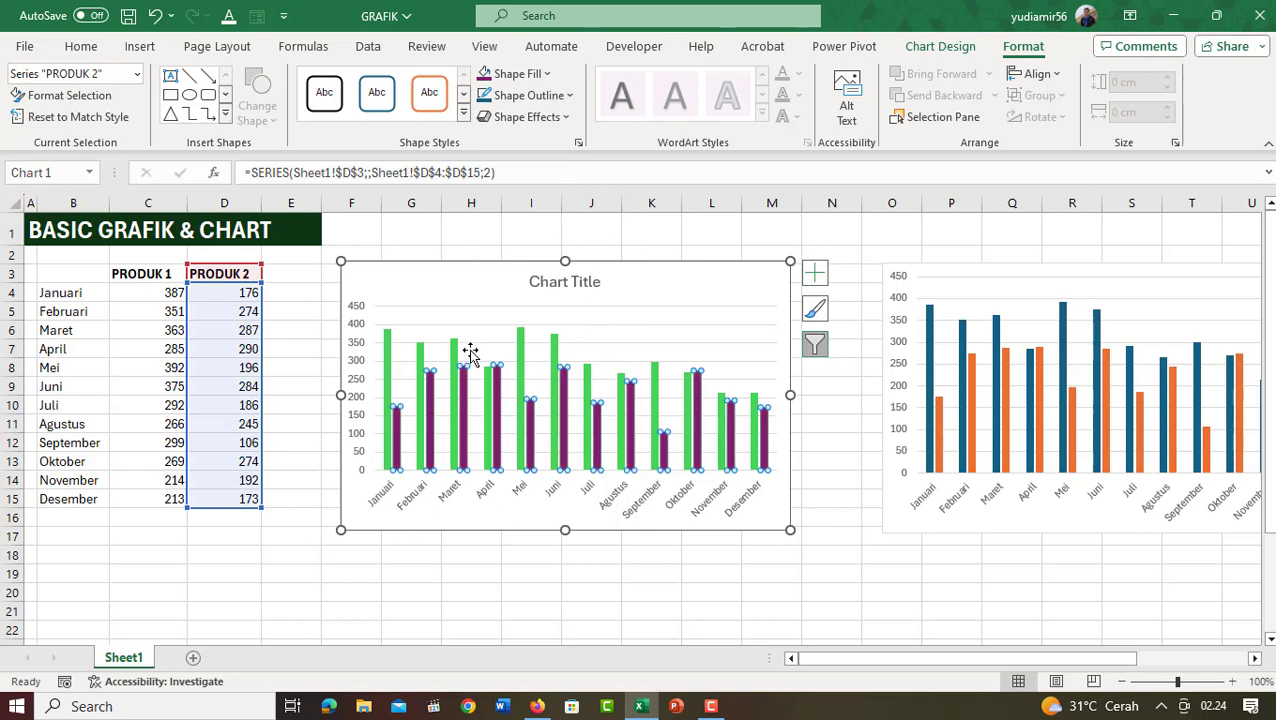
- Check the text fill colour options for the chart's vertical axis labels
click(374, 326)
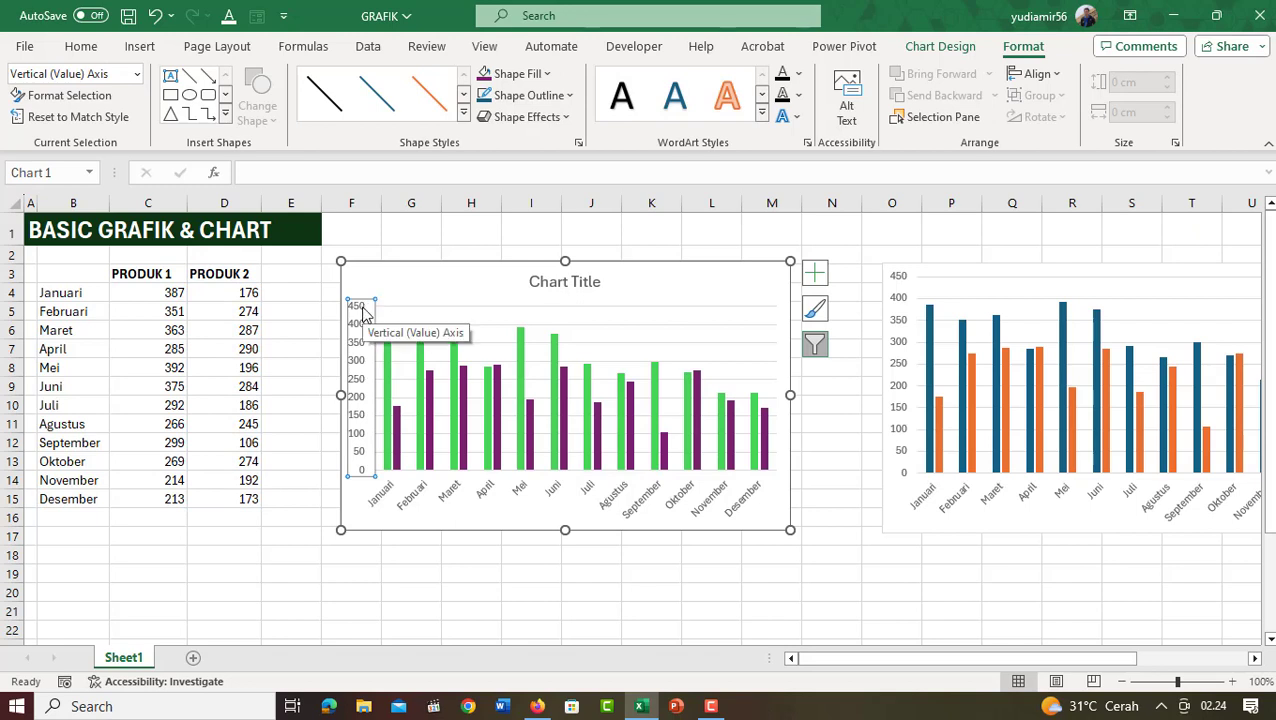
click(798, 74)
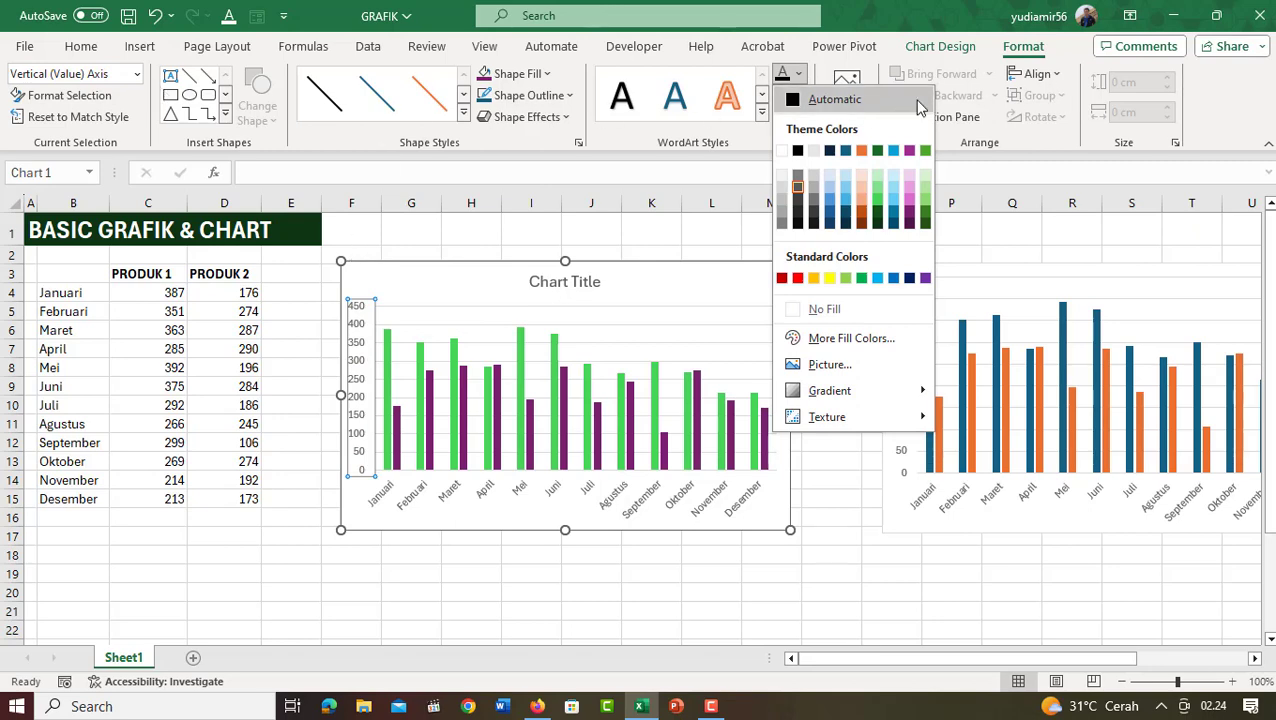
click(932, 27)
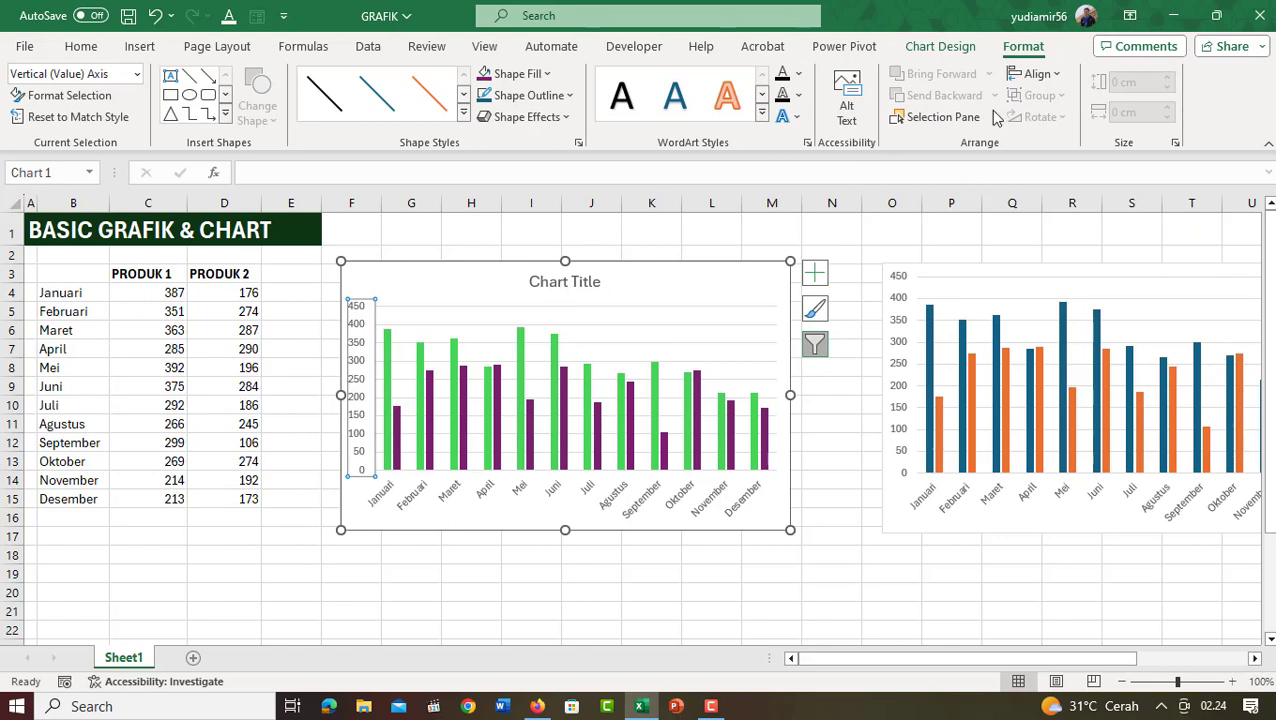
- Check the formatting options available for the chart area
mouse_move(388, 348)
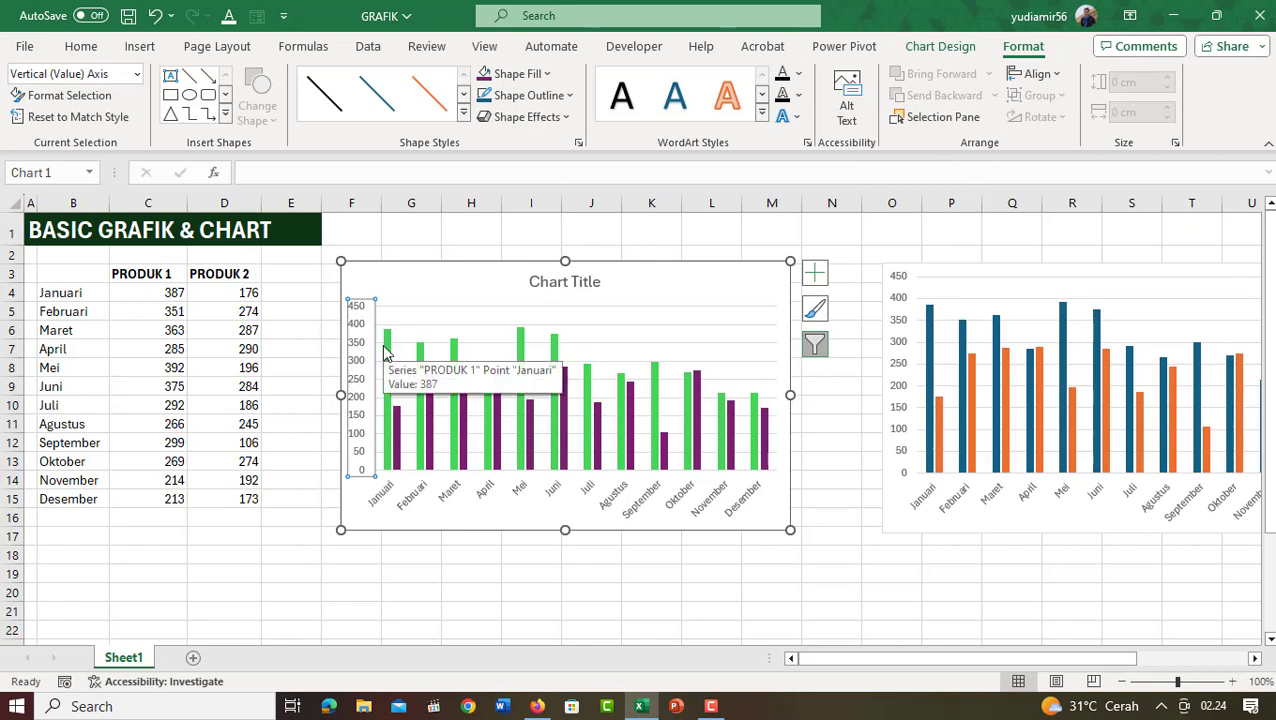
right_click(413, 288)
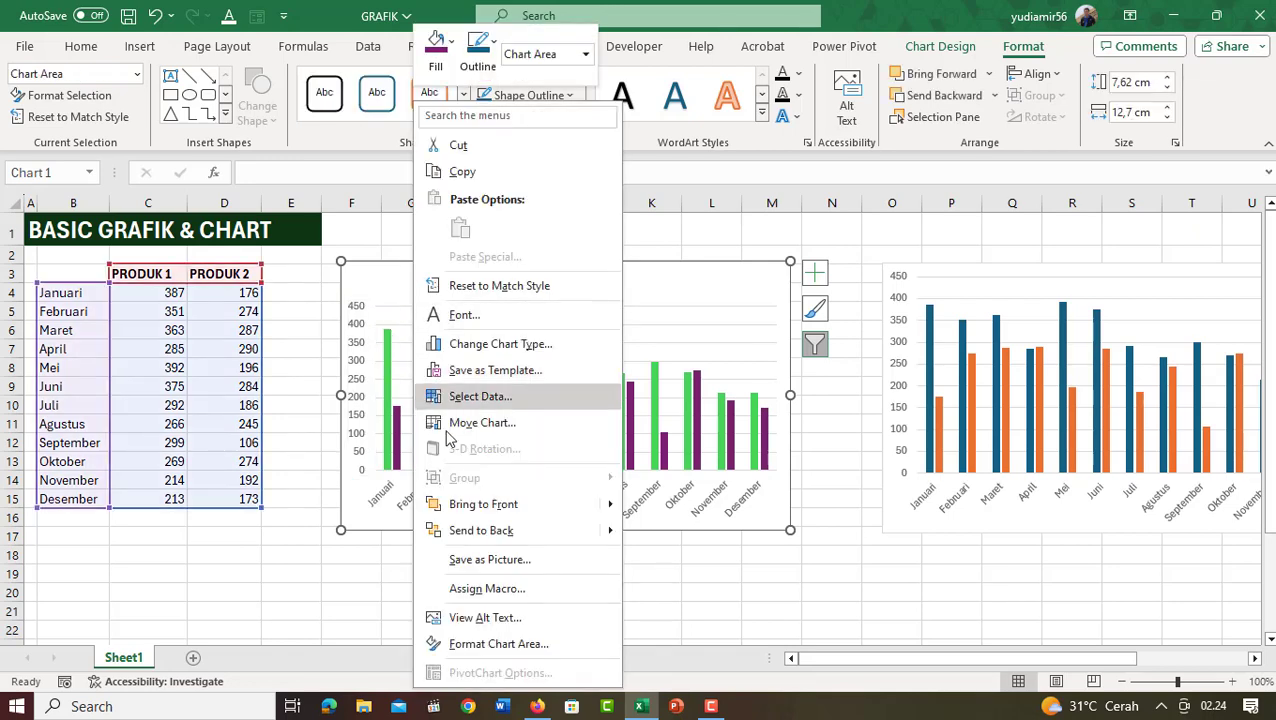
click(547, 645)
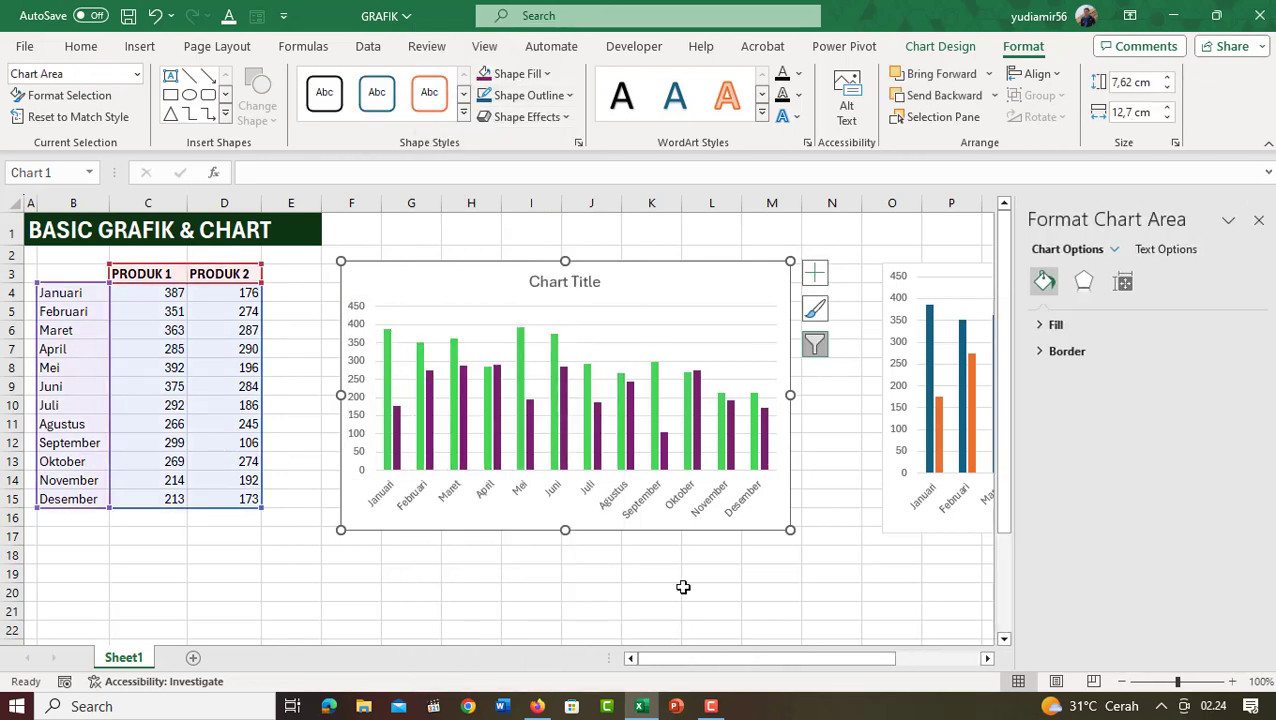
click(1258, 219)
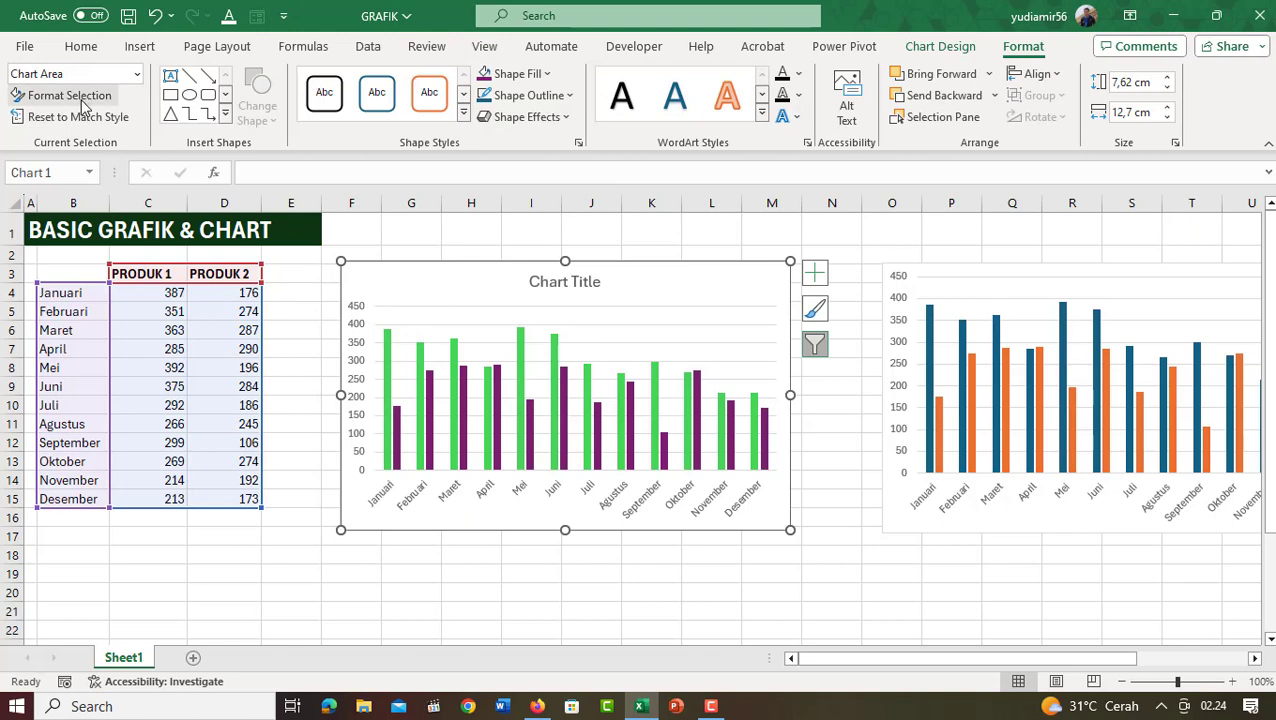
- Try a gradient fill on the chart area and undo it
click(82, 98)
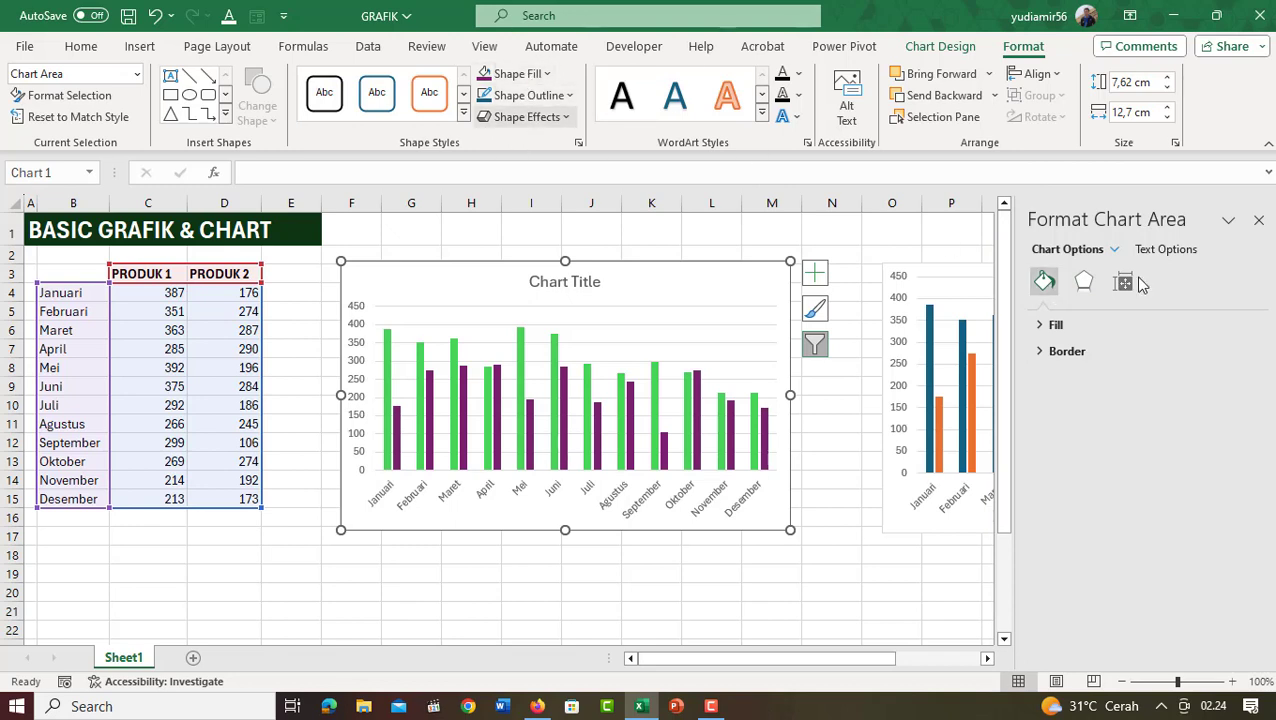
click(1042, 324)
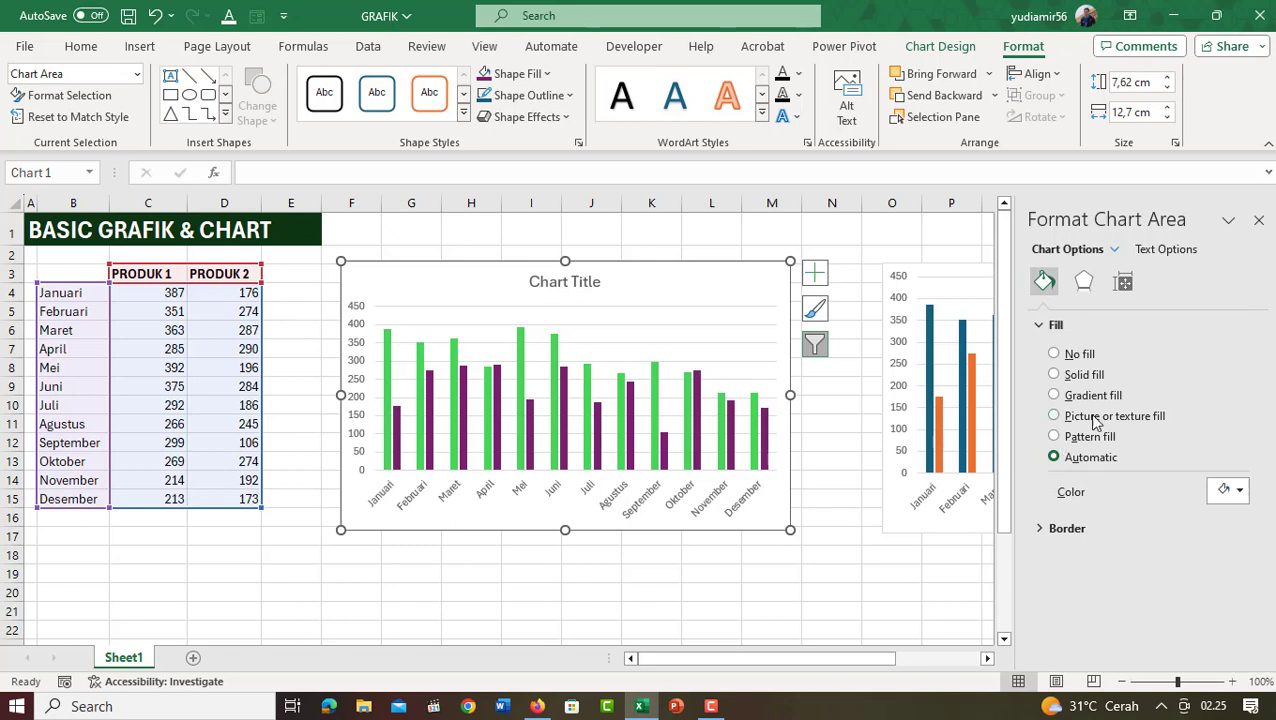
click(1060, 398)
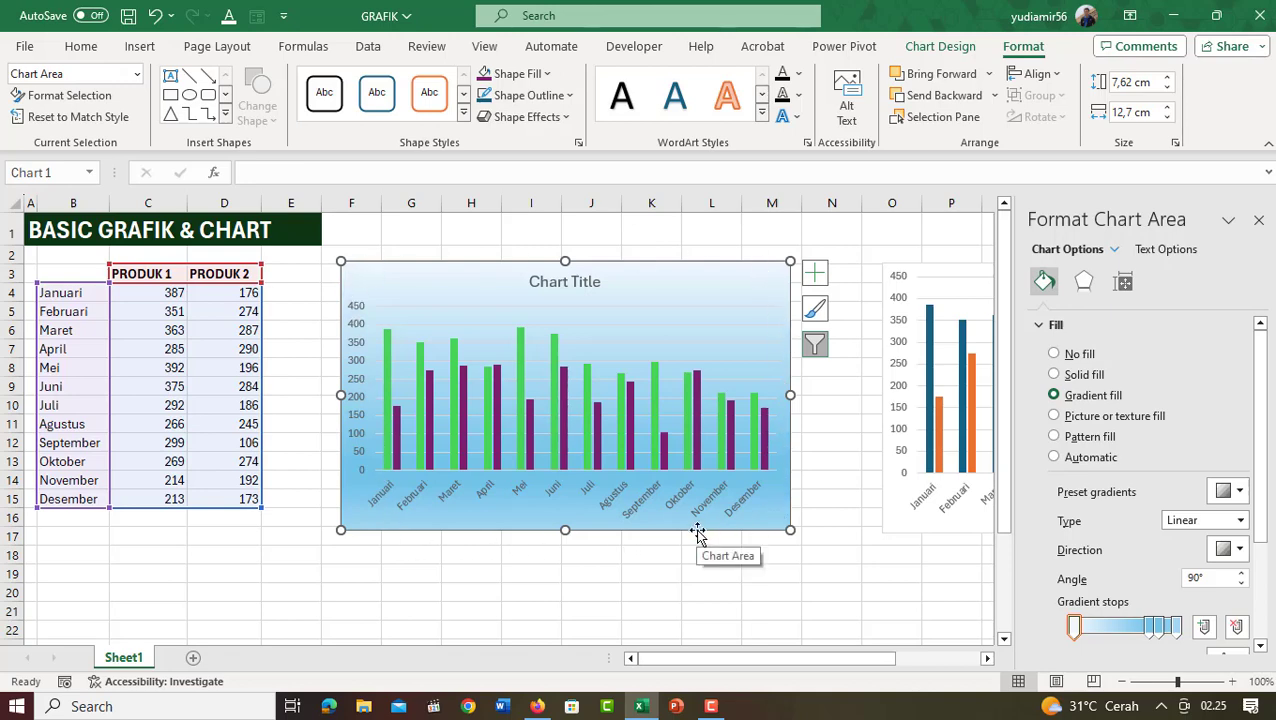
key(ctrl+z)
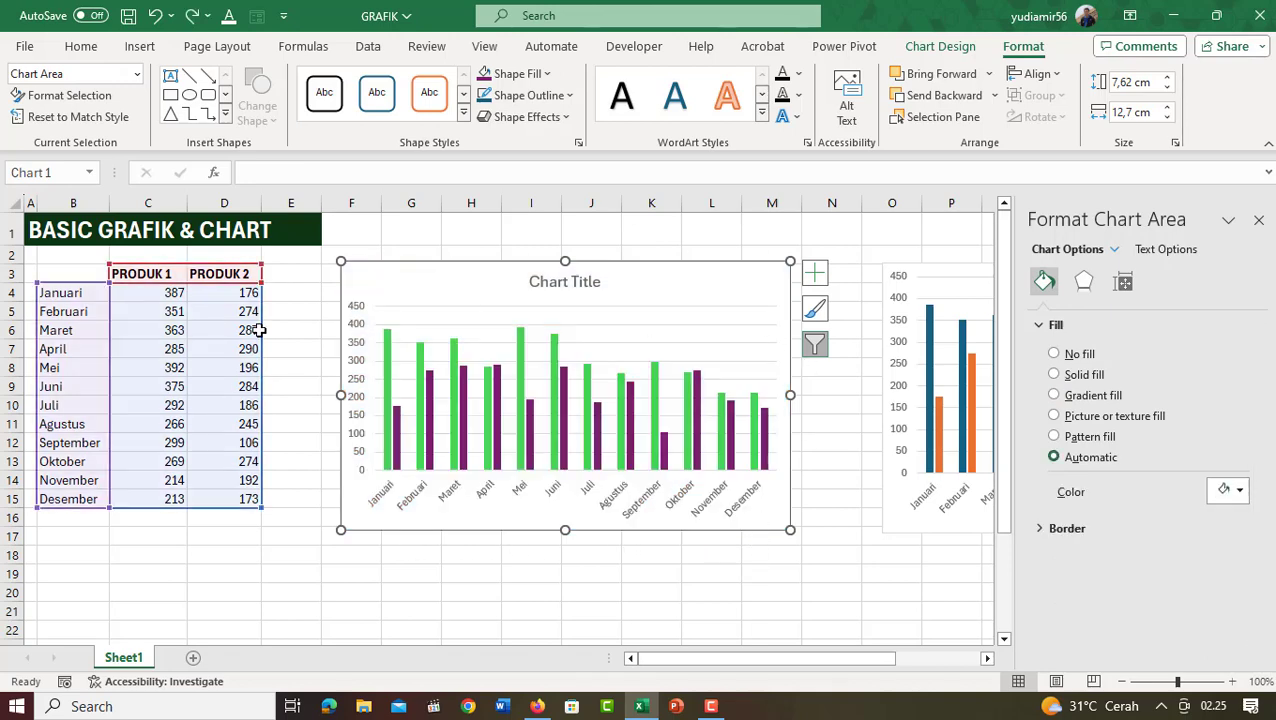
- Apply a gradient fill to the PRODUK 1 columns and set the first gradient stop's position to 3%
click(389, 346)
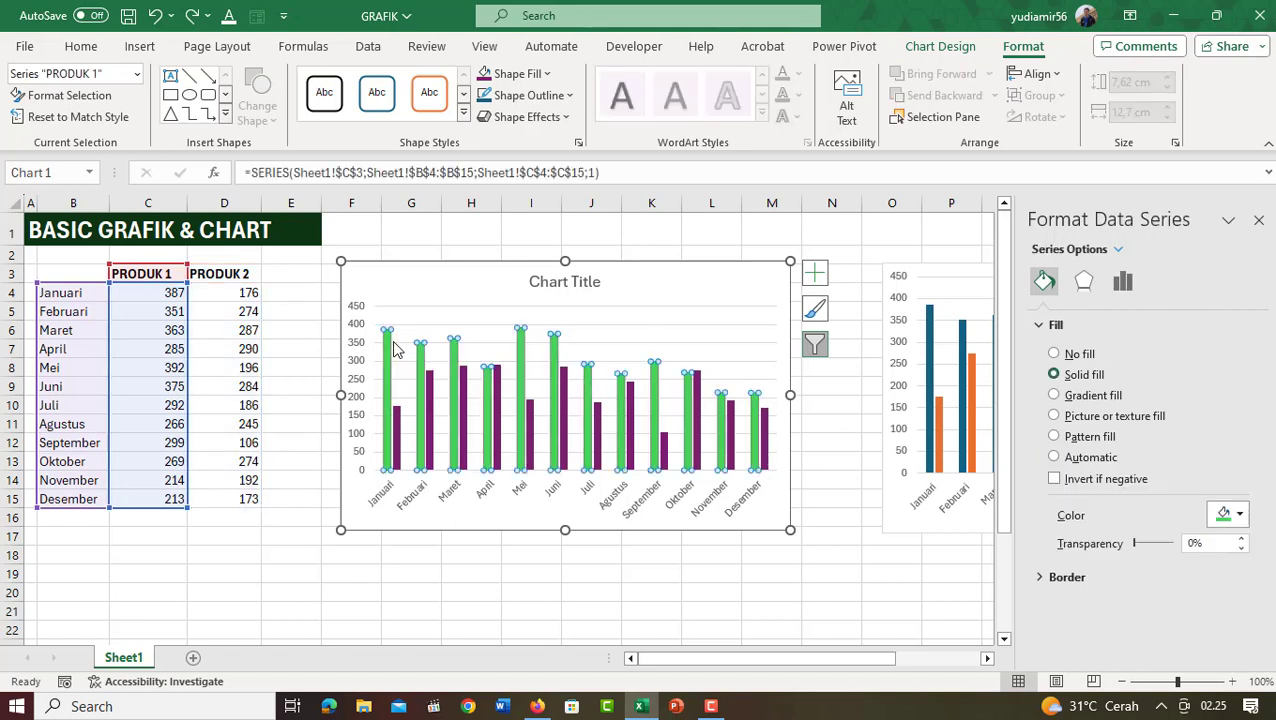
click(1100, 397)
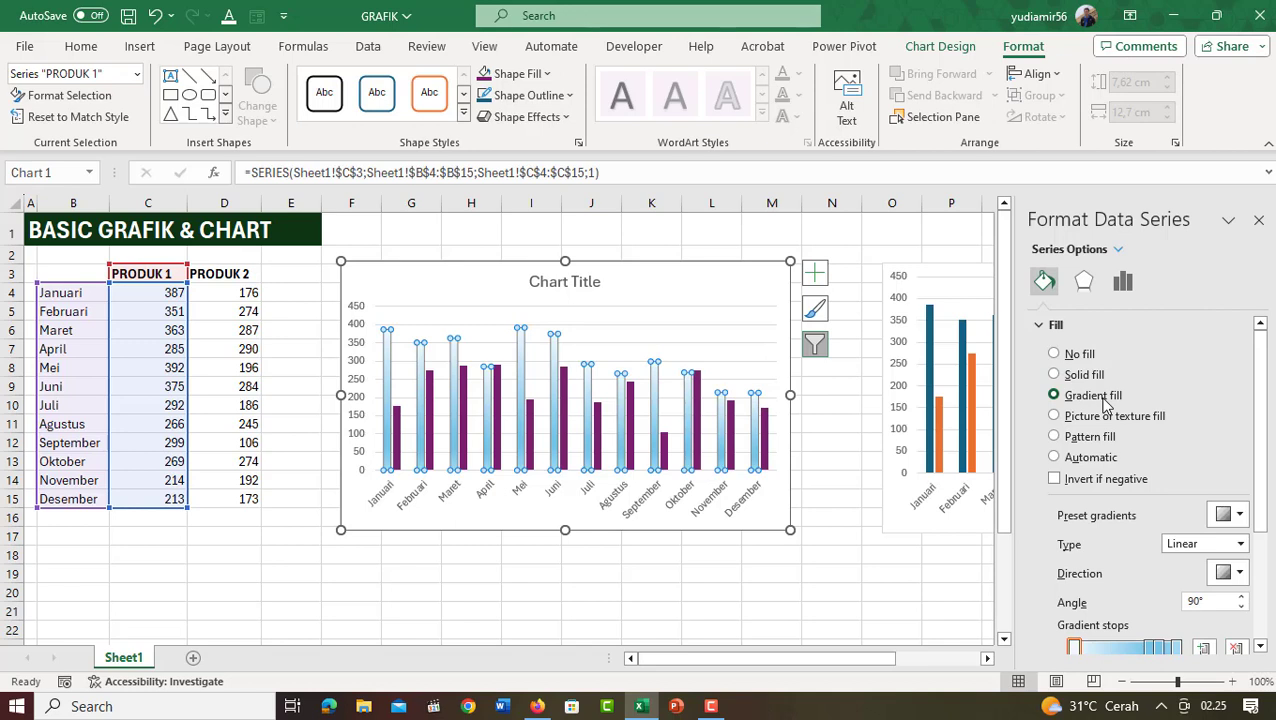
scroll(1268, 365, down, 4)
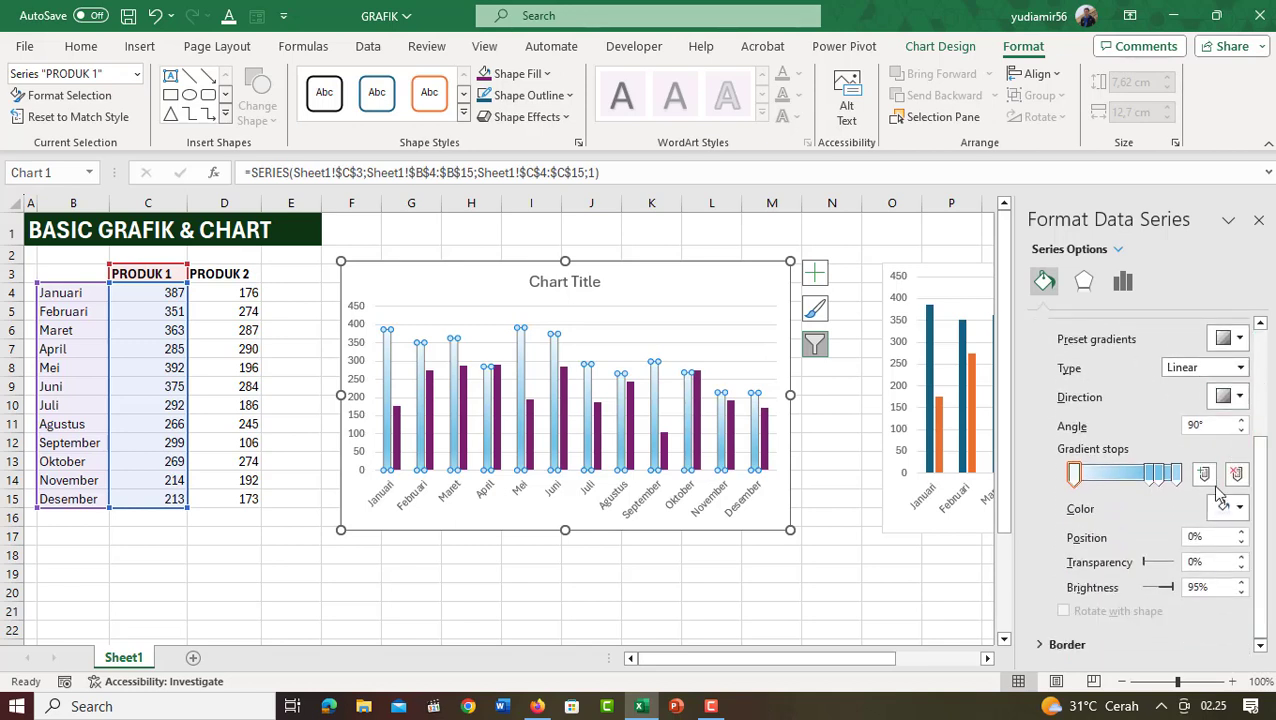
mouse_move(1268, 545)
mouse_down()
mouse_move(1272, 458)
mouse_move(1265, 533)
mouse_up()
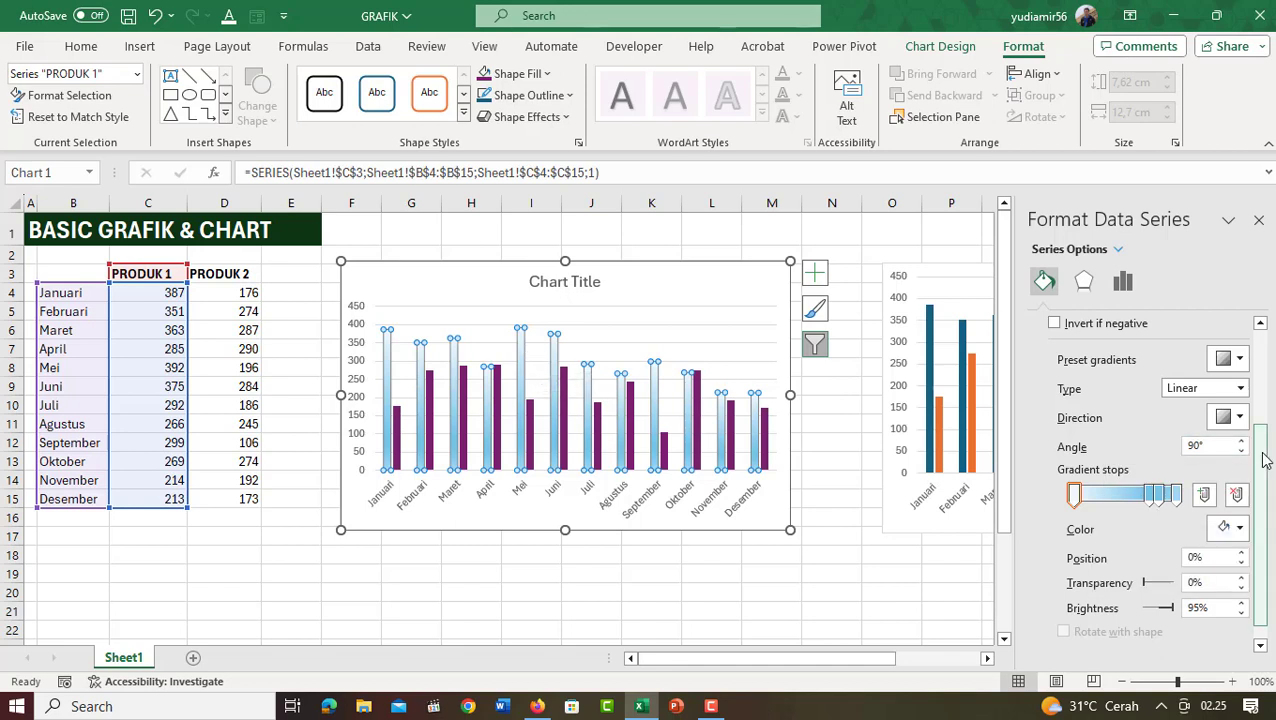
scroll(1266, 459, down, 1)
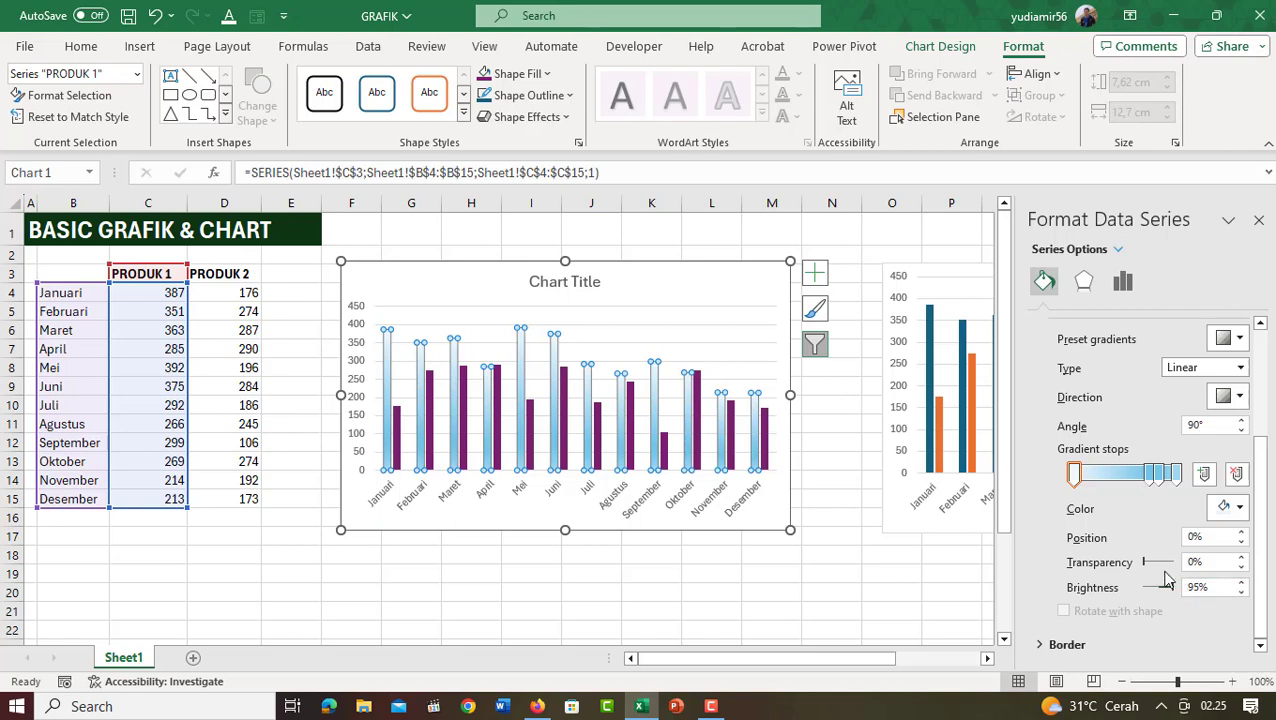
click(1242, 533)
click(1242, 533)
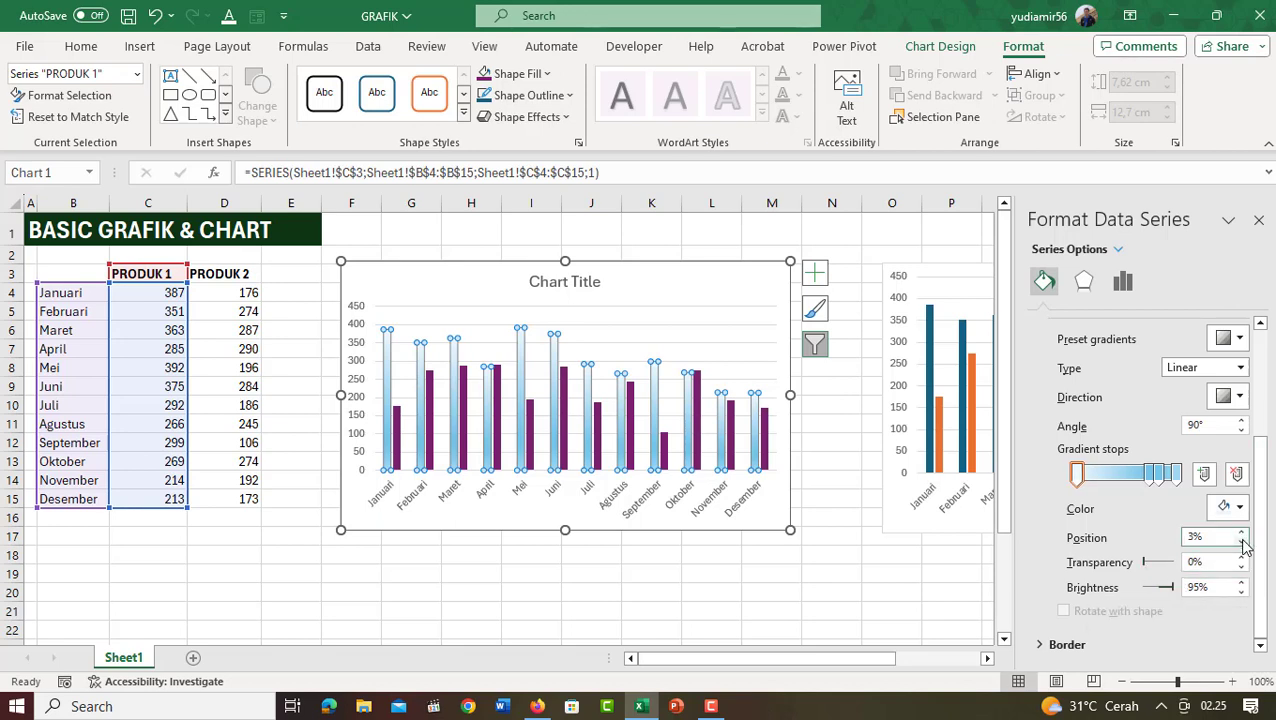
- Set the colour of the last gradient stop, at 100%, to the standard Light Blue
click(1177, 480)
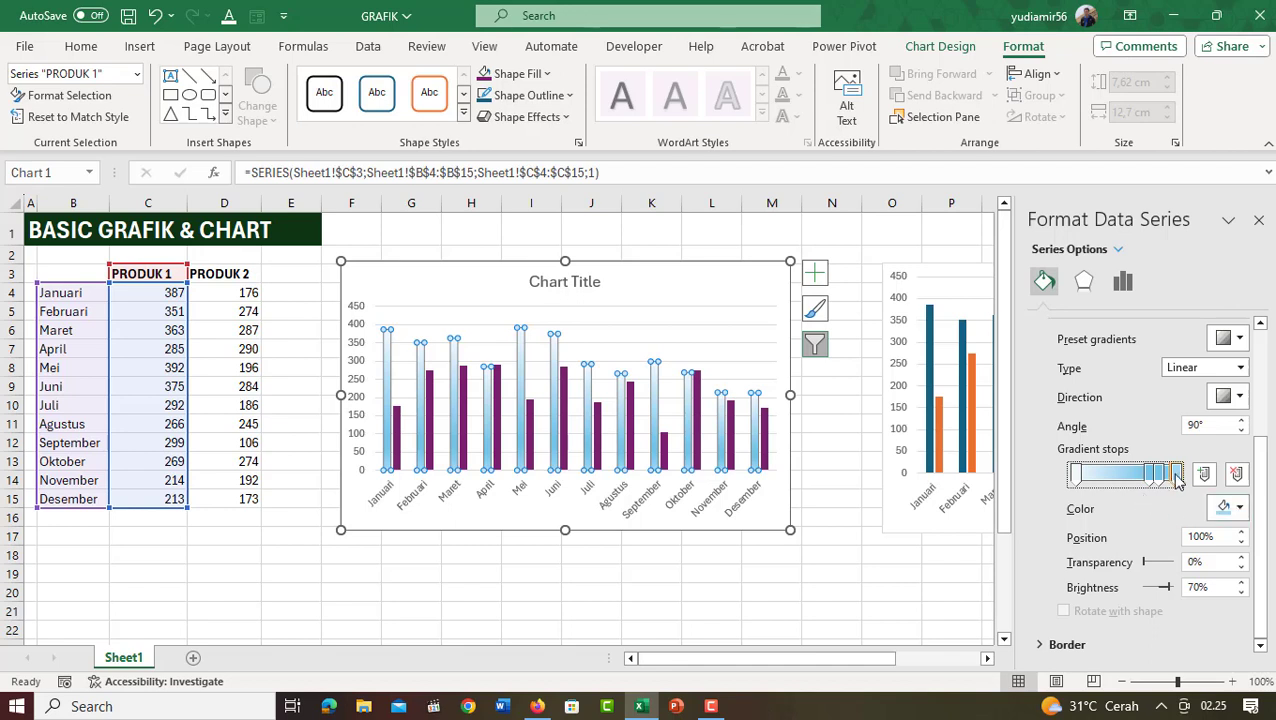
click(1241, 508)
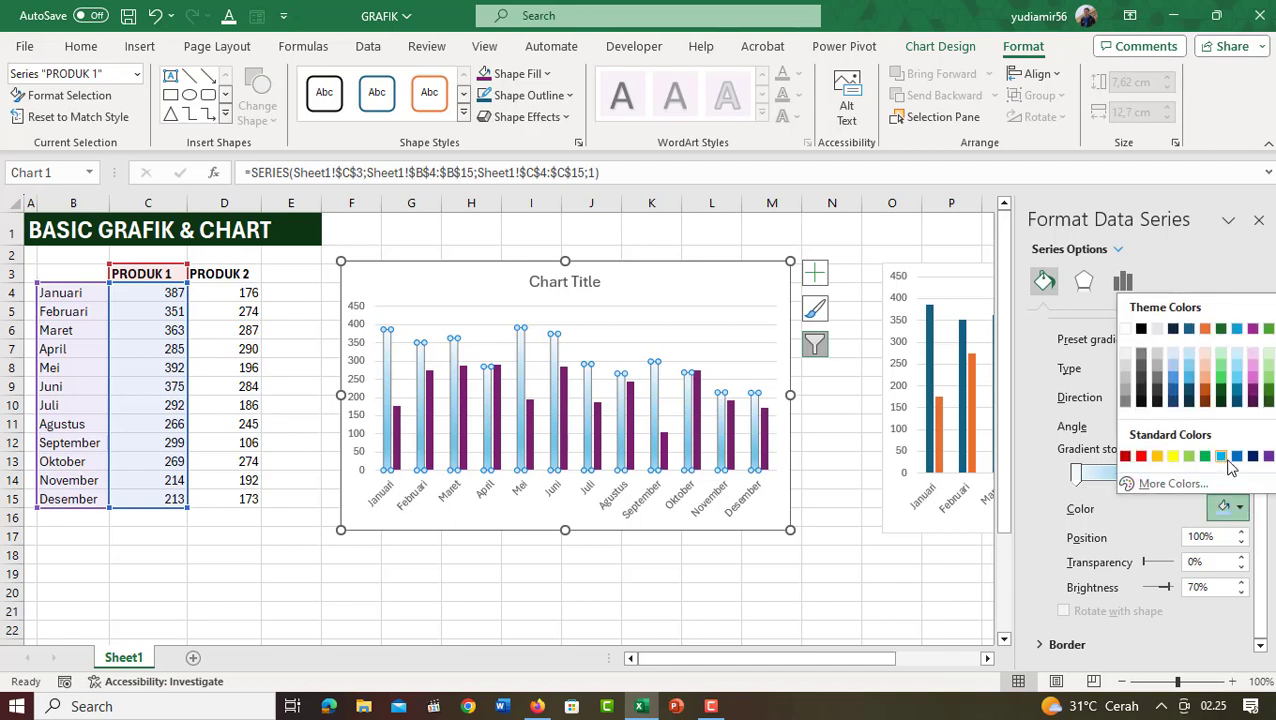
click(1225, 460)
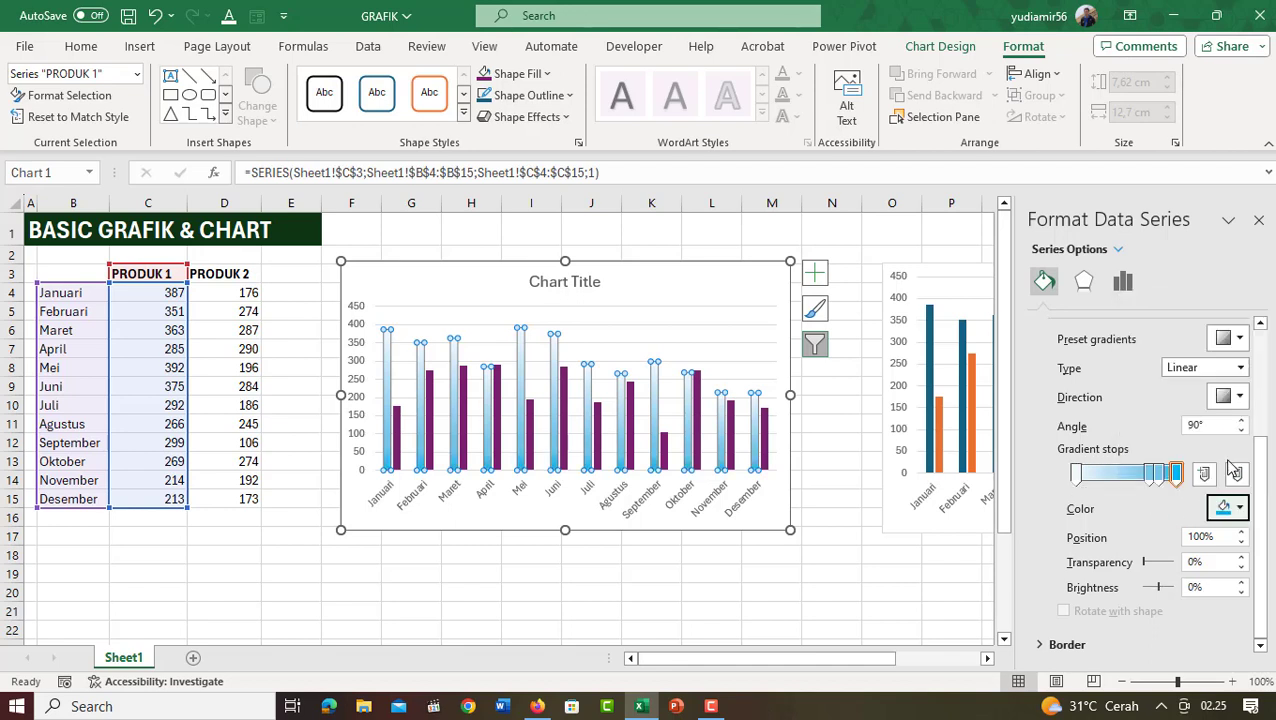
- Set the colour of the PRODUK 1 gradient stop at 83% to a light green theme colour
click(1160, 476)
click(1240, 510)
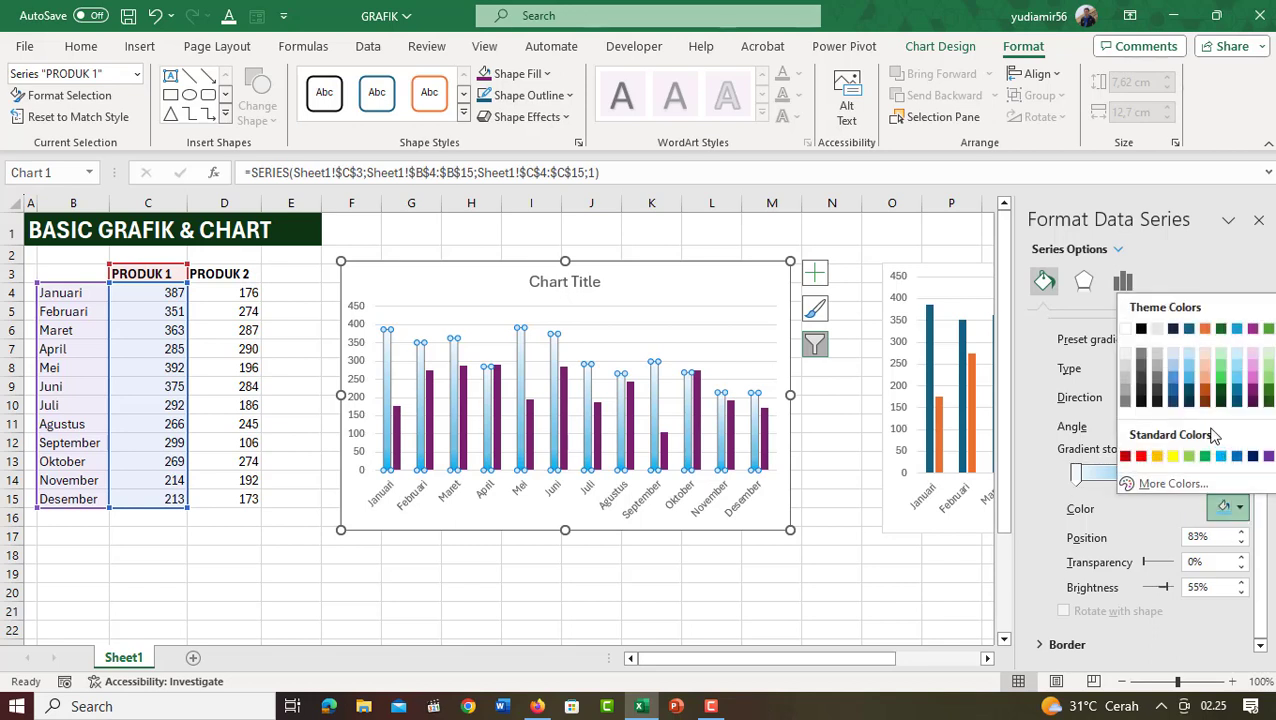
click(1220, 371)
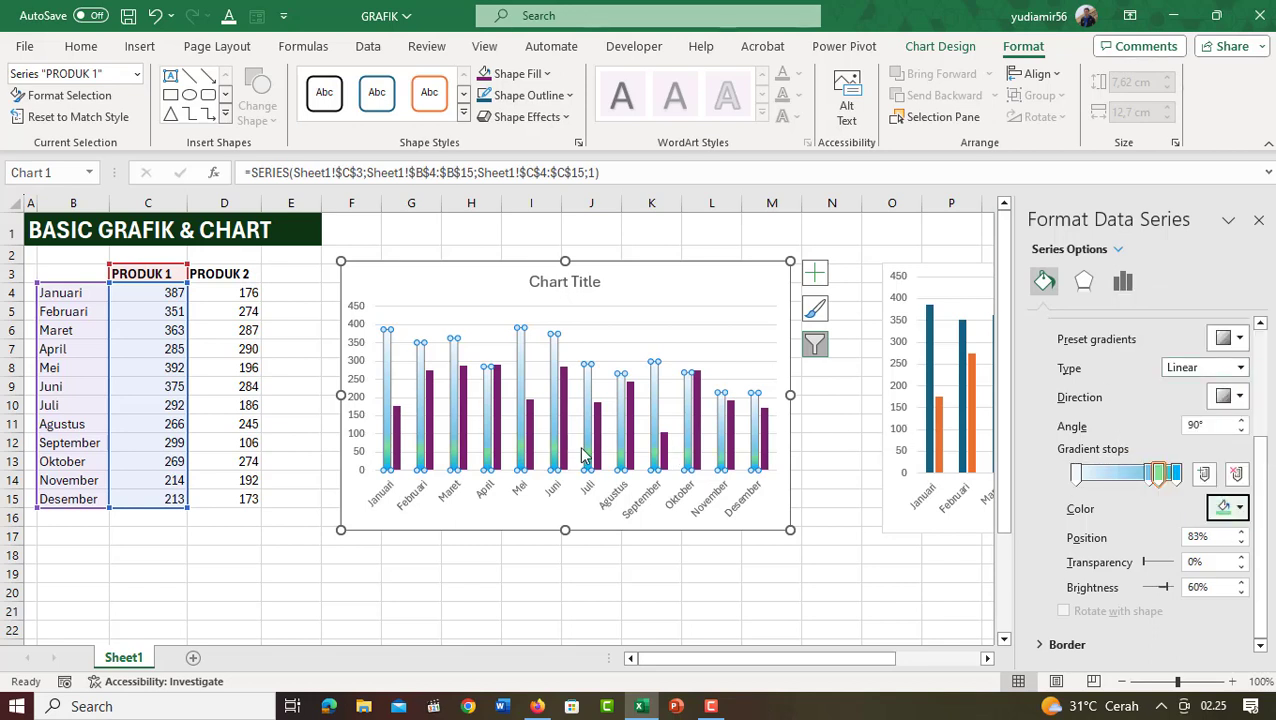
click(1076, 474)
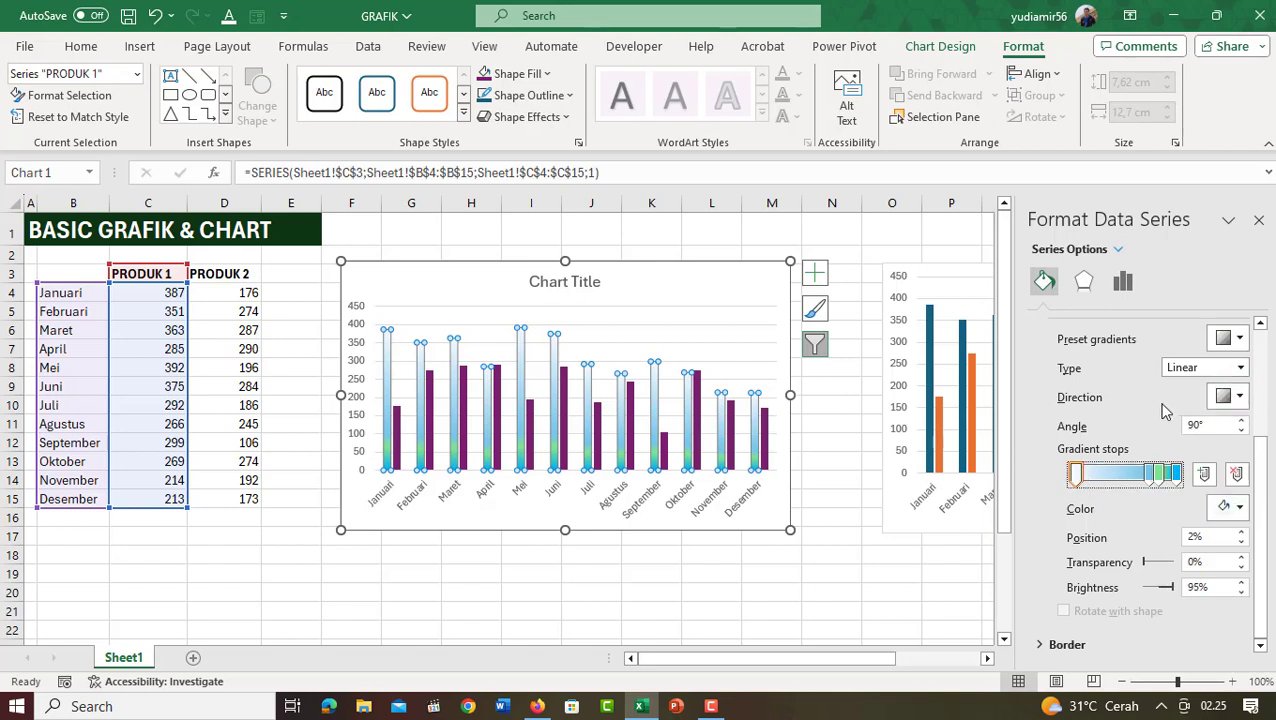
- Examine the shadow, glow and preset effects and the series overlap and gap width options for the PRODUK 1 columns
click(1081, 287)
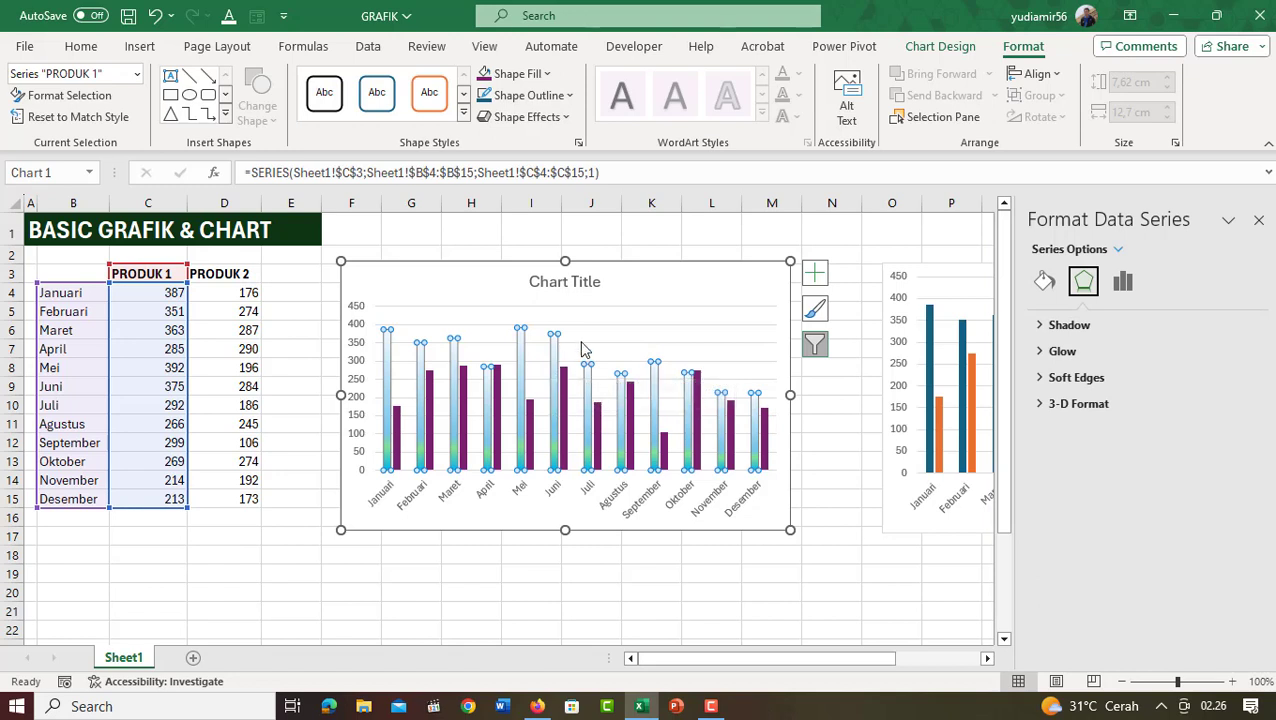
click(1065, 325)
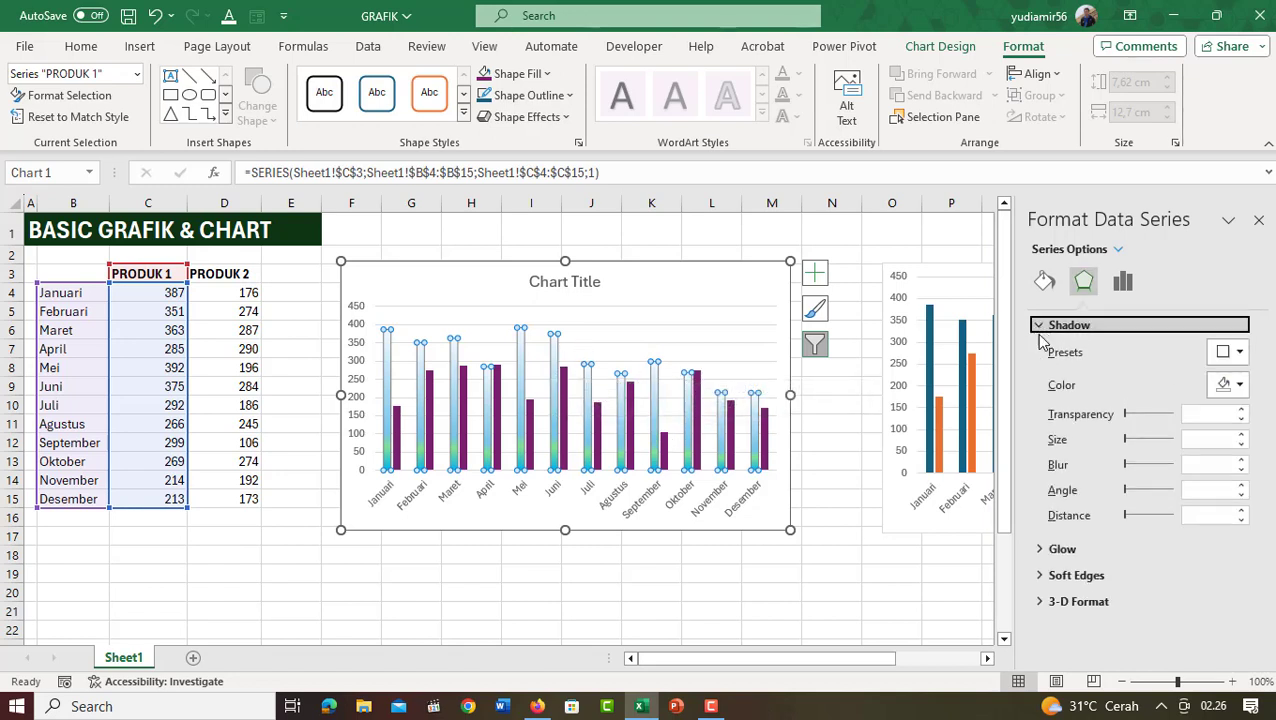
click(1042, 551)
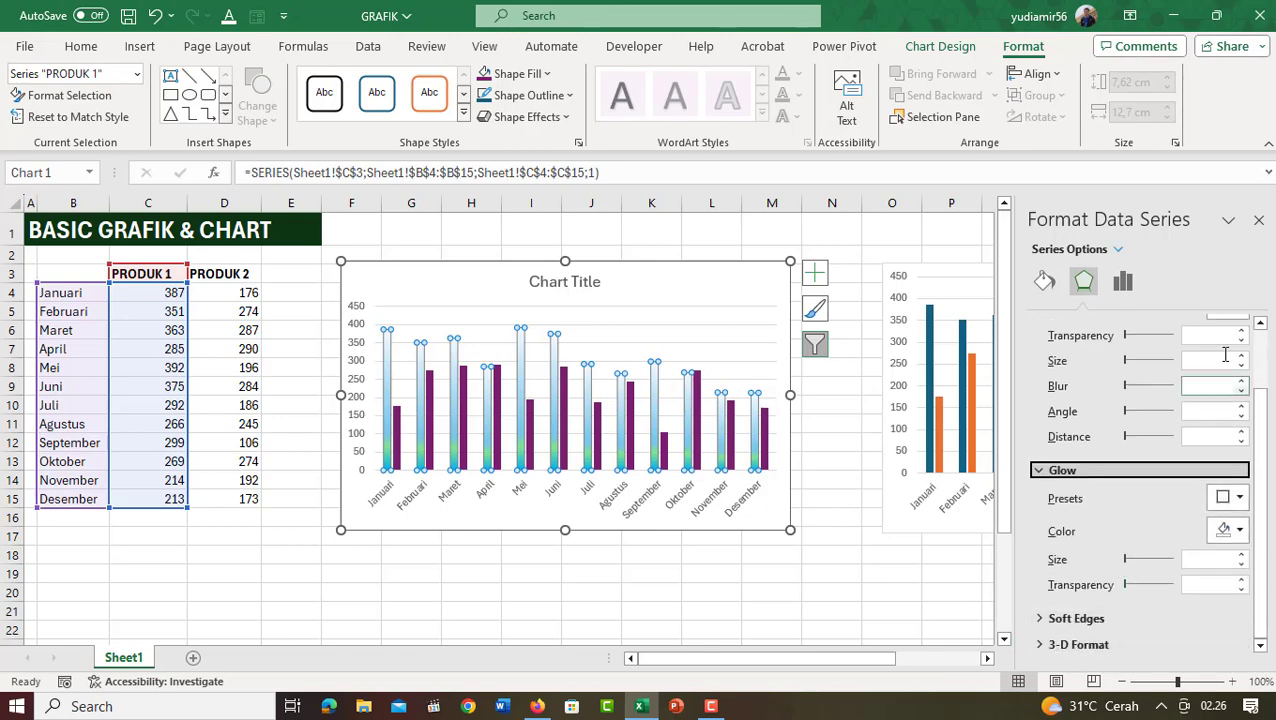
click(558, 117)
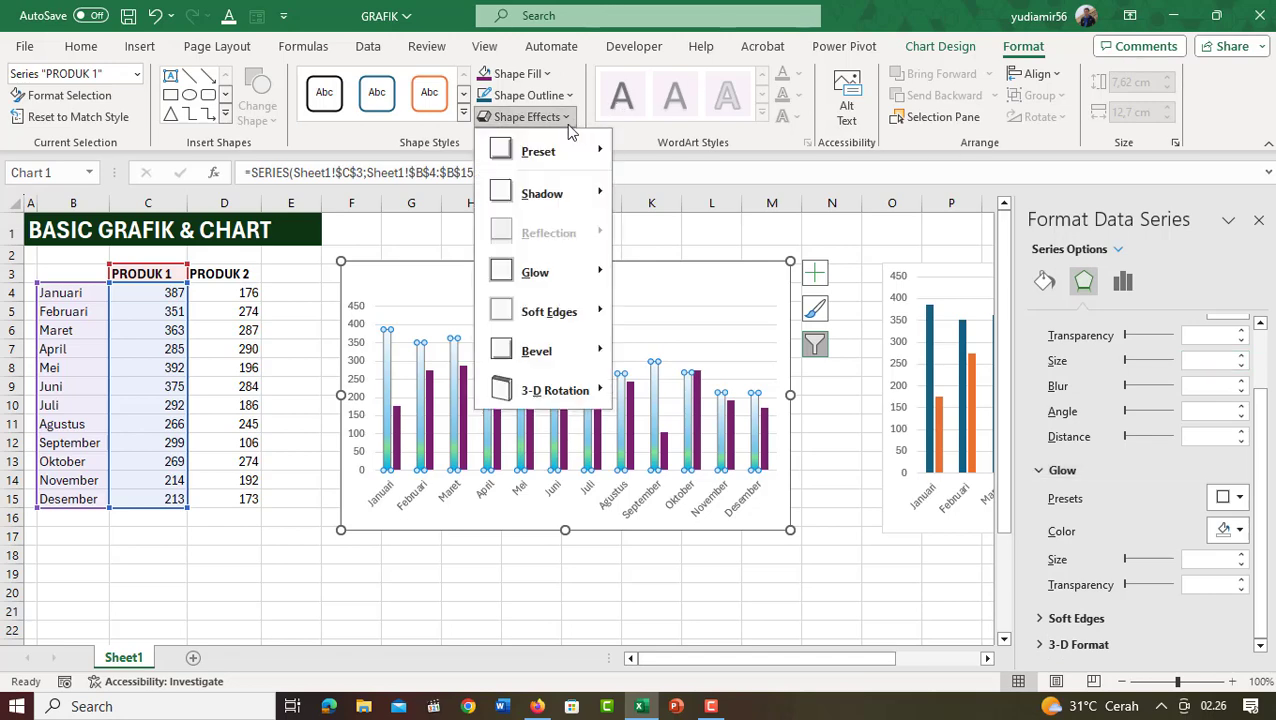
mouse_move(607, 149)
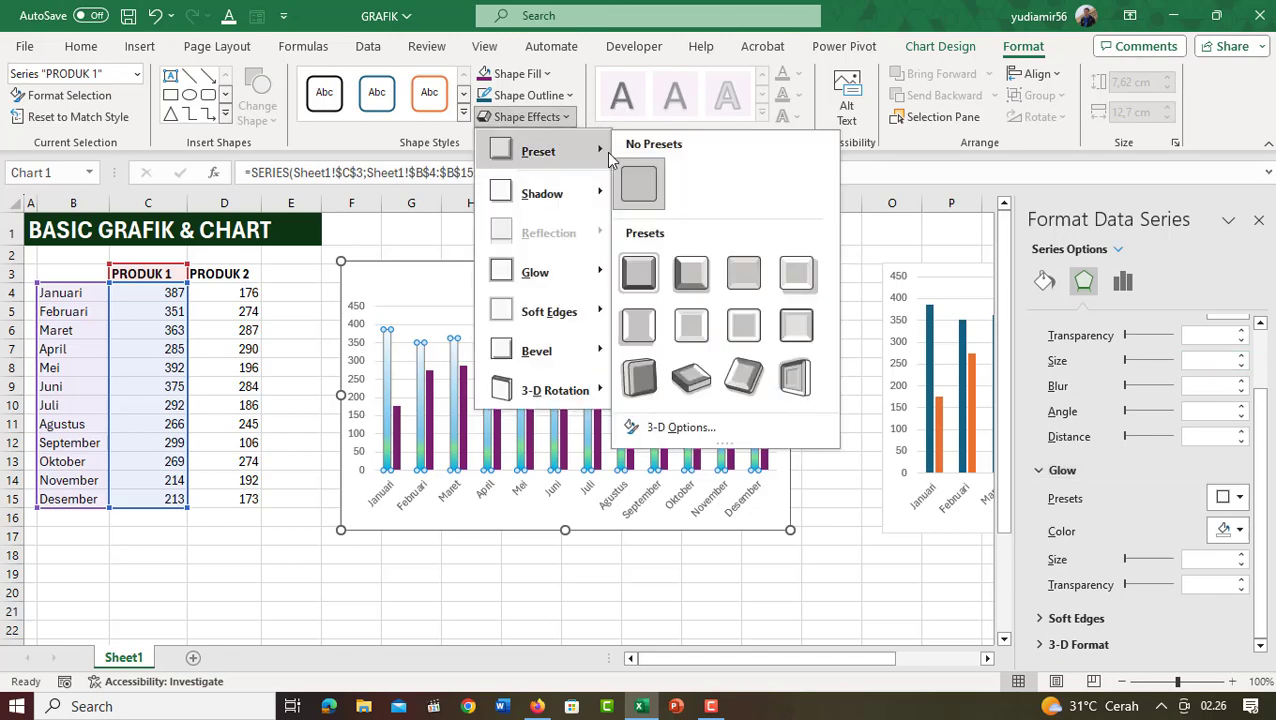
click(912, 8)
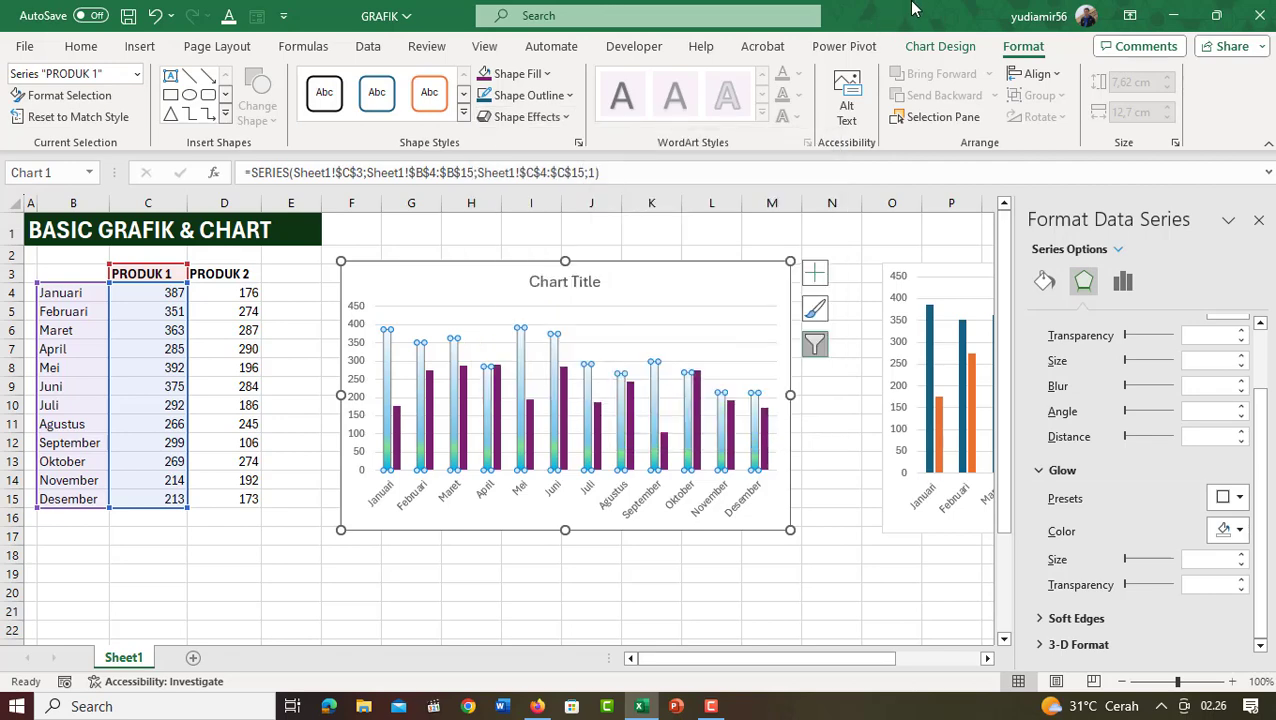
click(1122, 283)
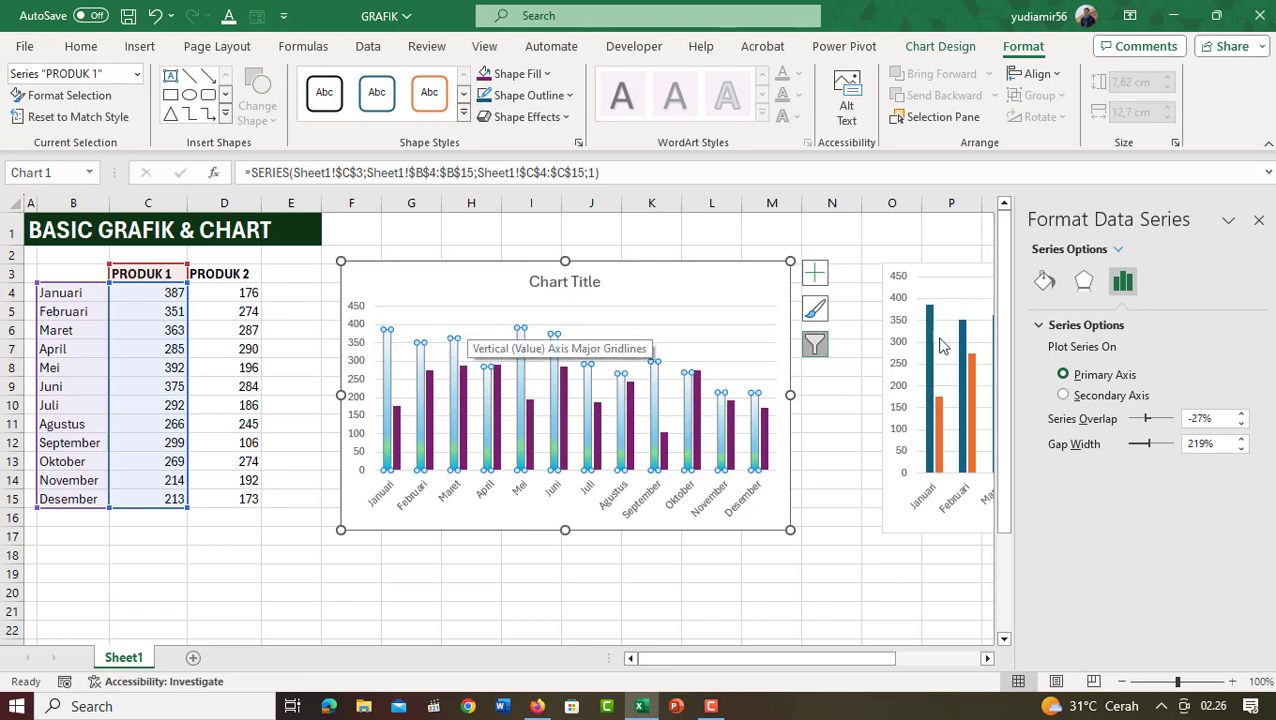
- Add data labels to the PRODUK 1 columns and show the available label positions
click(816, 283)
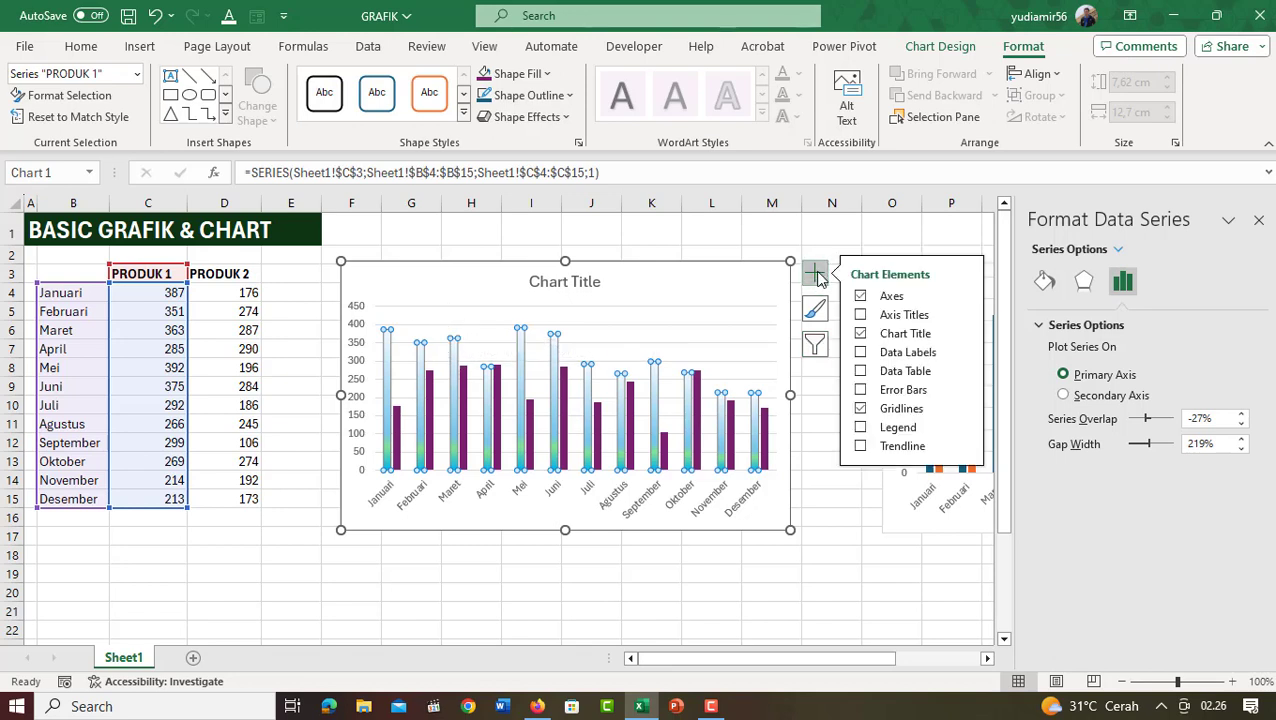
click(861, 353)
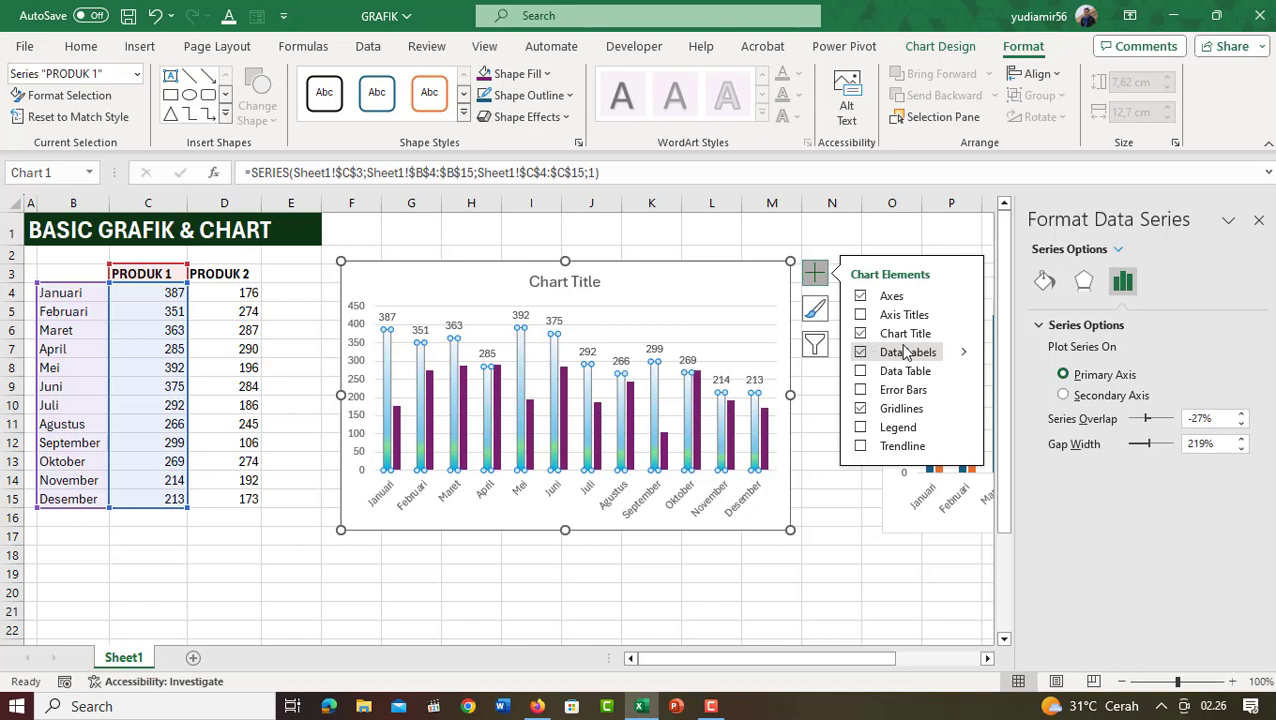
click(966, 354)
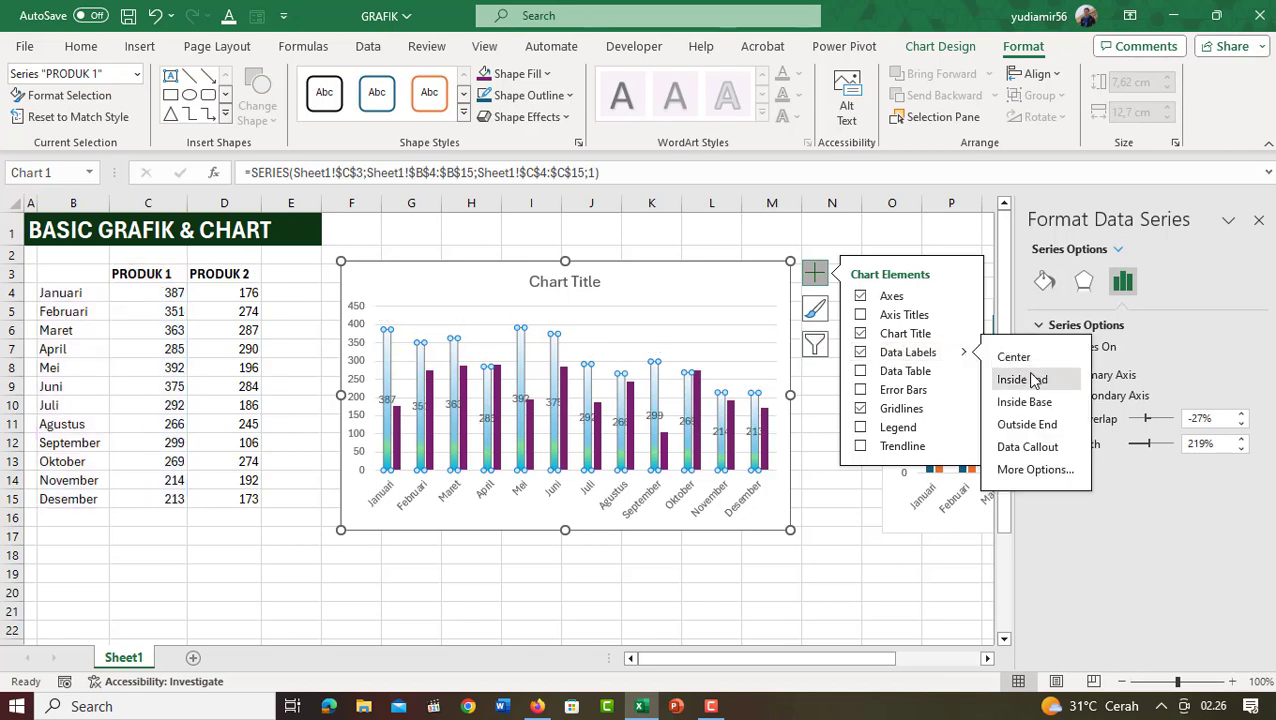
- Examine the size, alignment, label content and position options for the PRODUK 1 data labels
click(1035, 470)
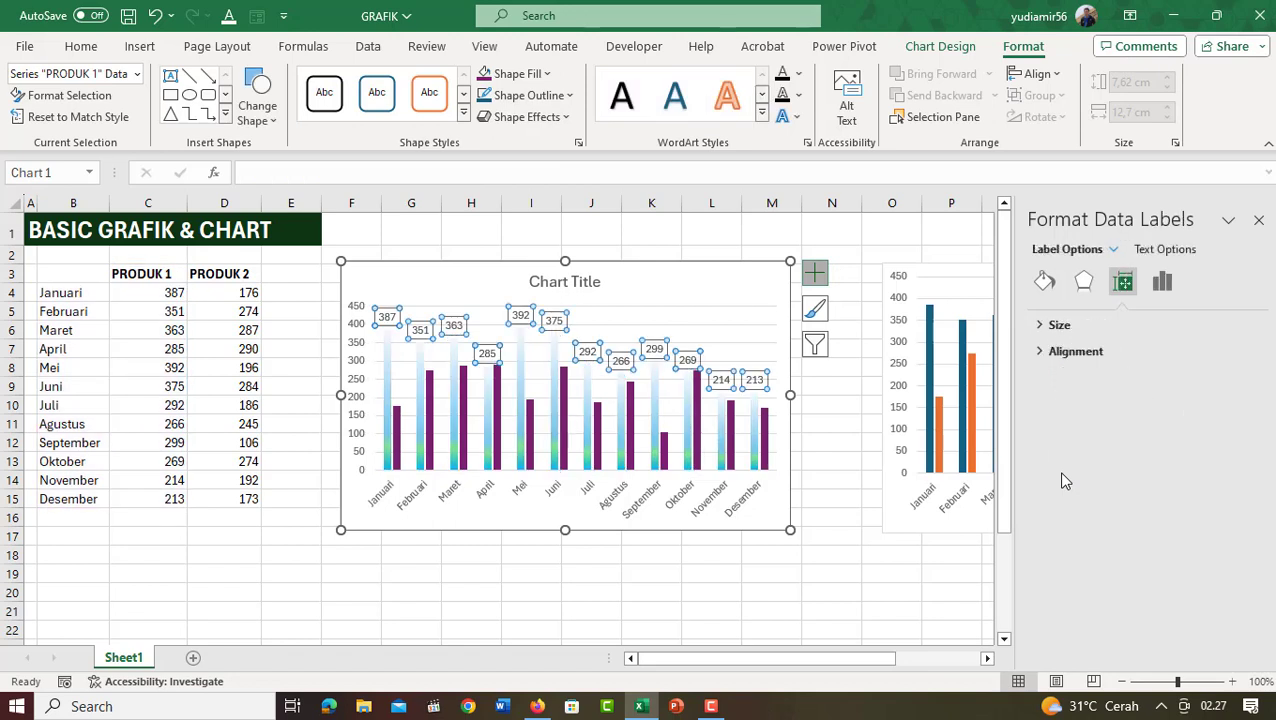
click(1044, 330)
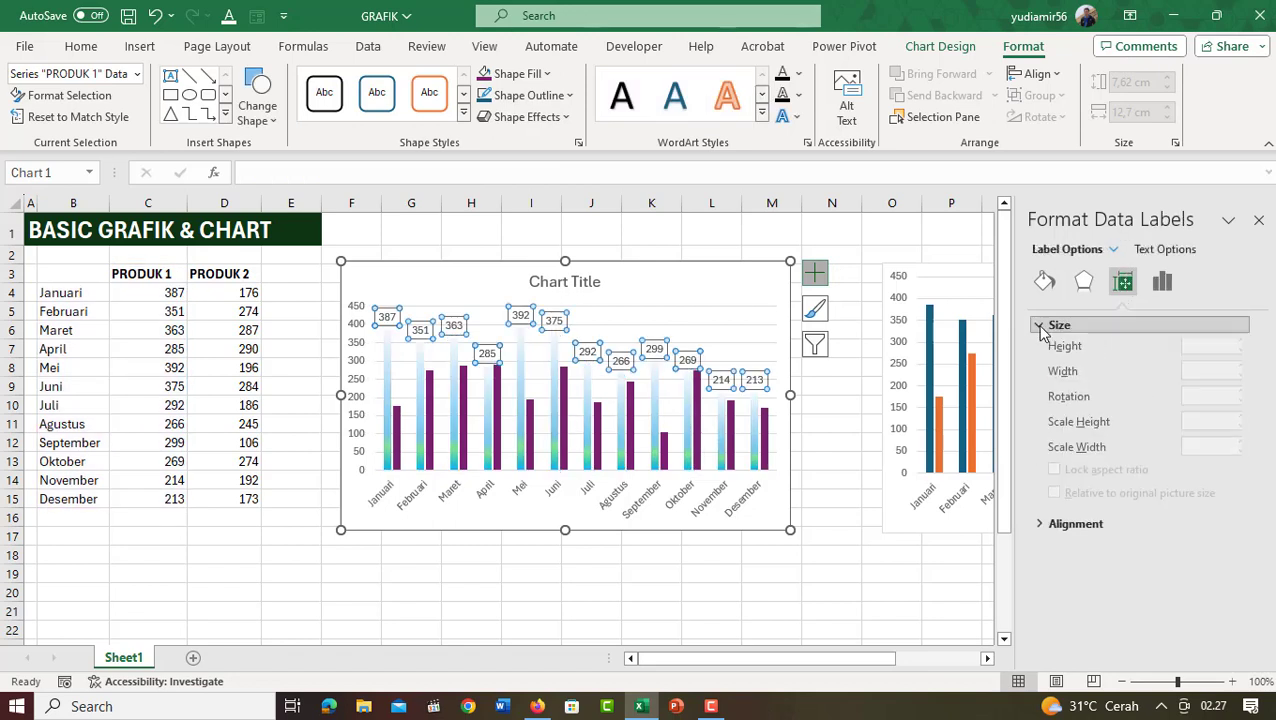
click(1062, 531)
scroll(1130, 570, down, 3)
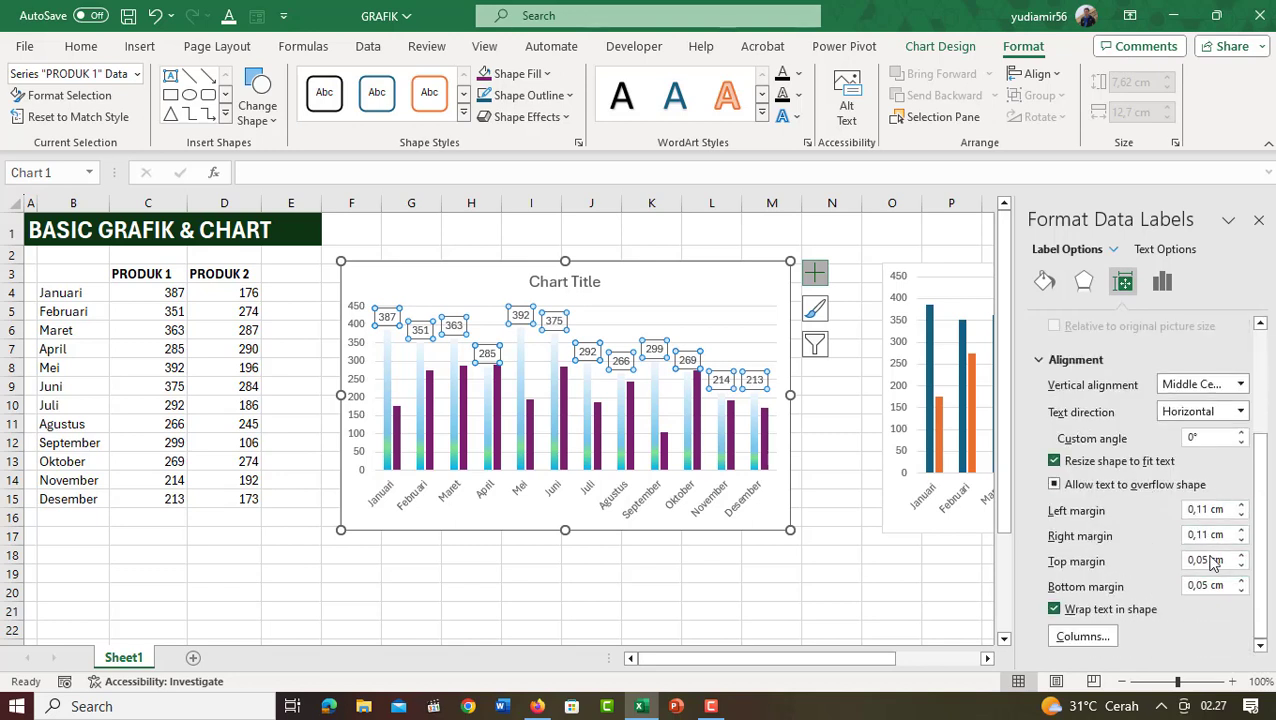
scroll(1212, 561, up, 3)
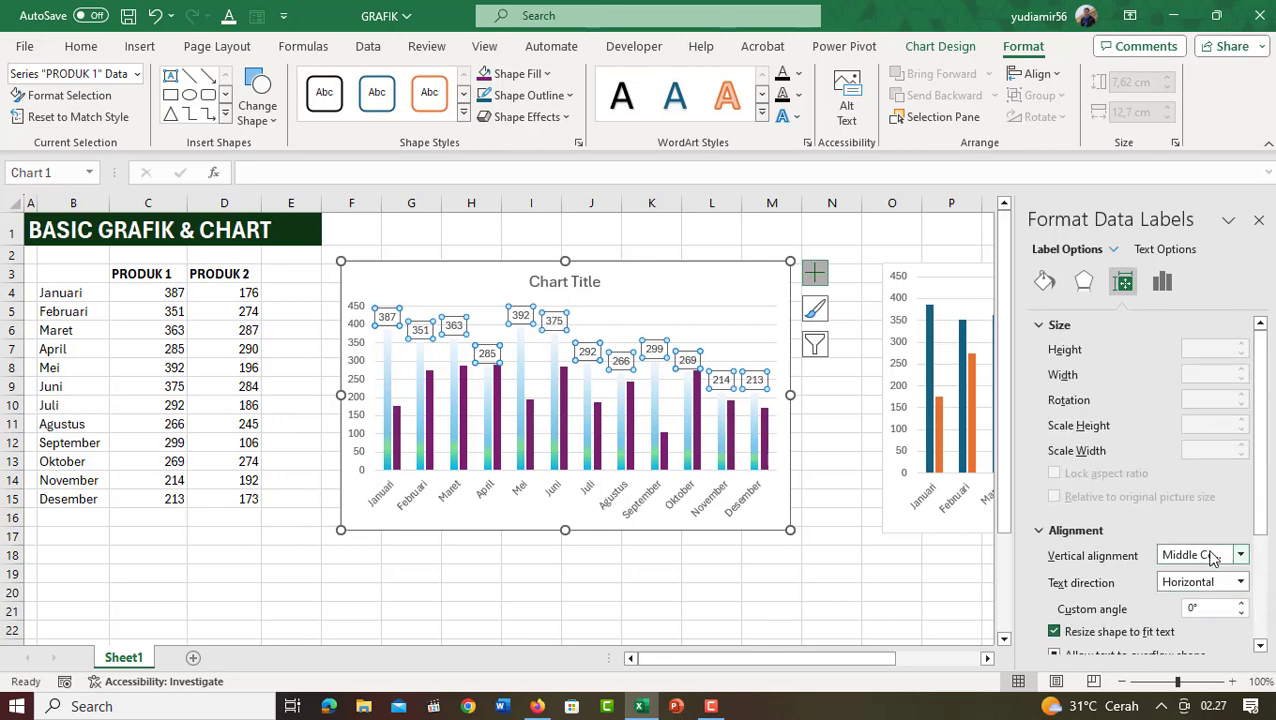
click(1160, 281)
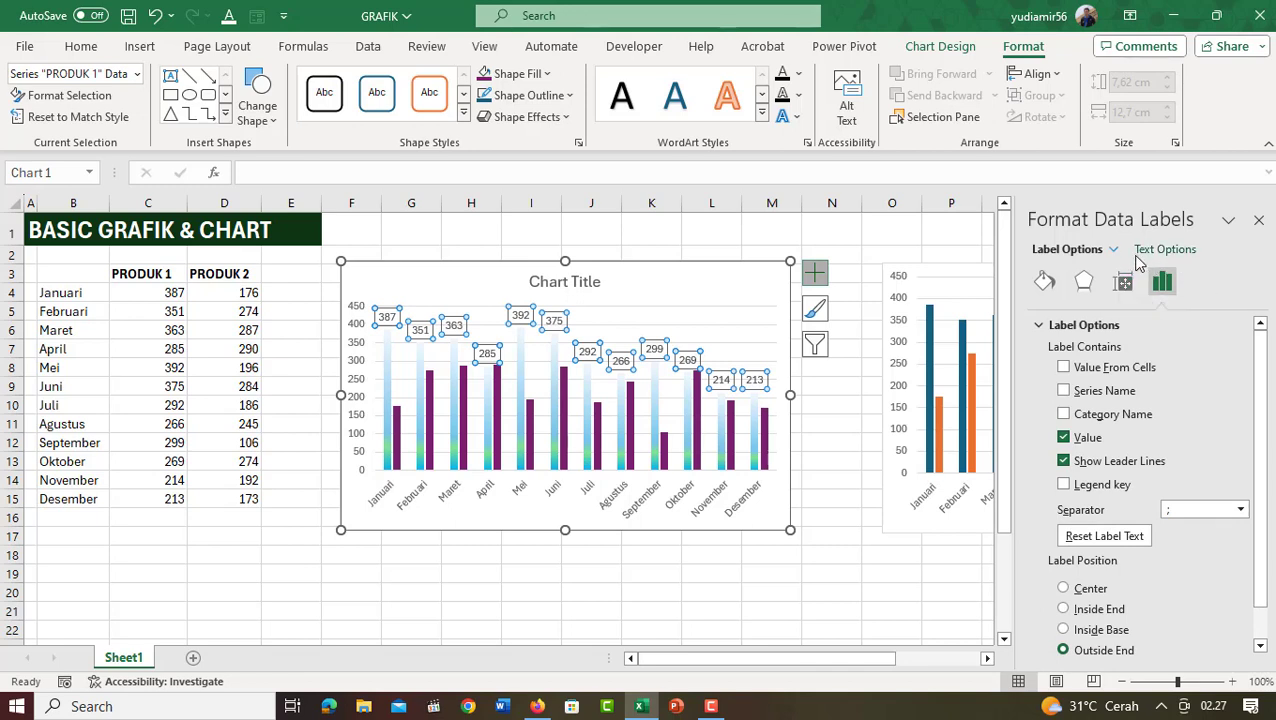
scroll(1165, 390, down, 1)
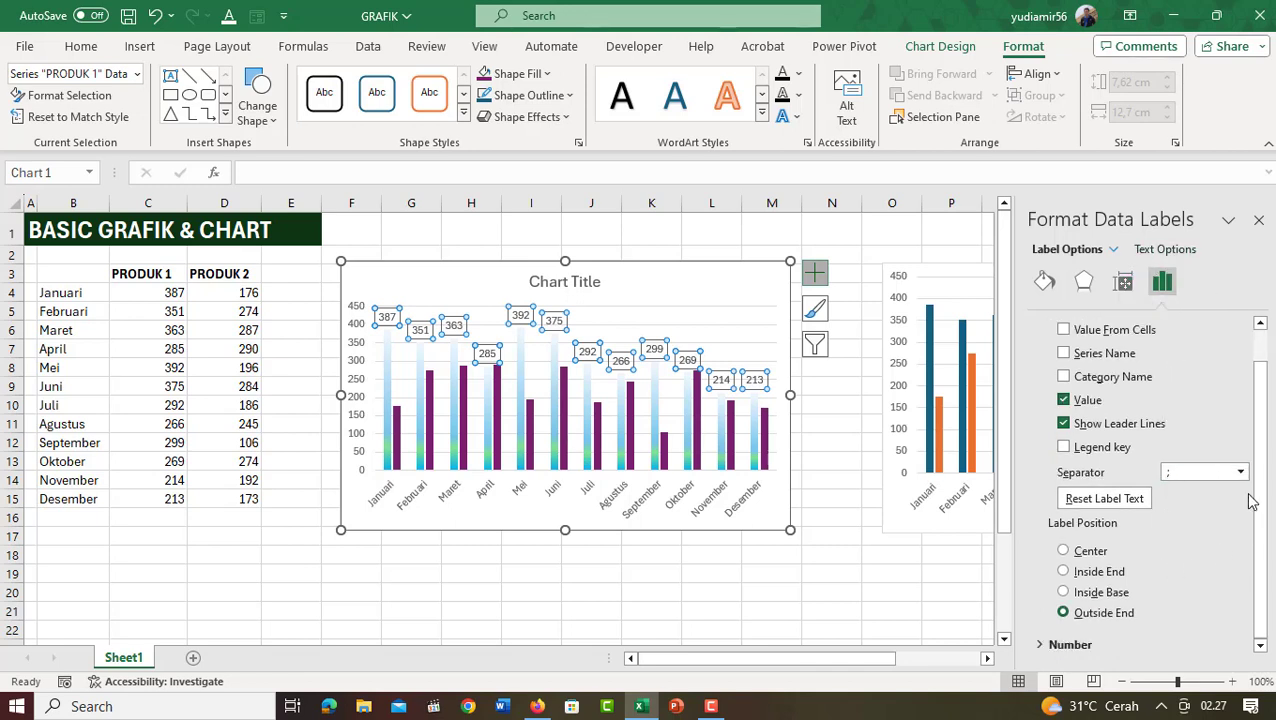
scroll(1090, 452, up, 1)
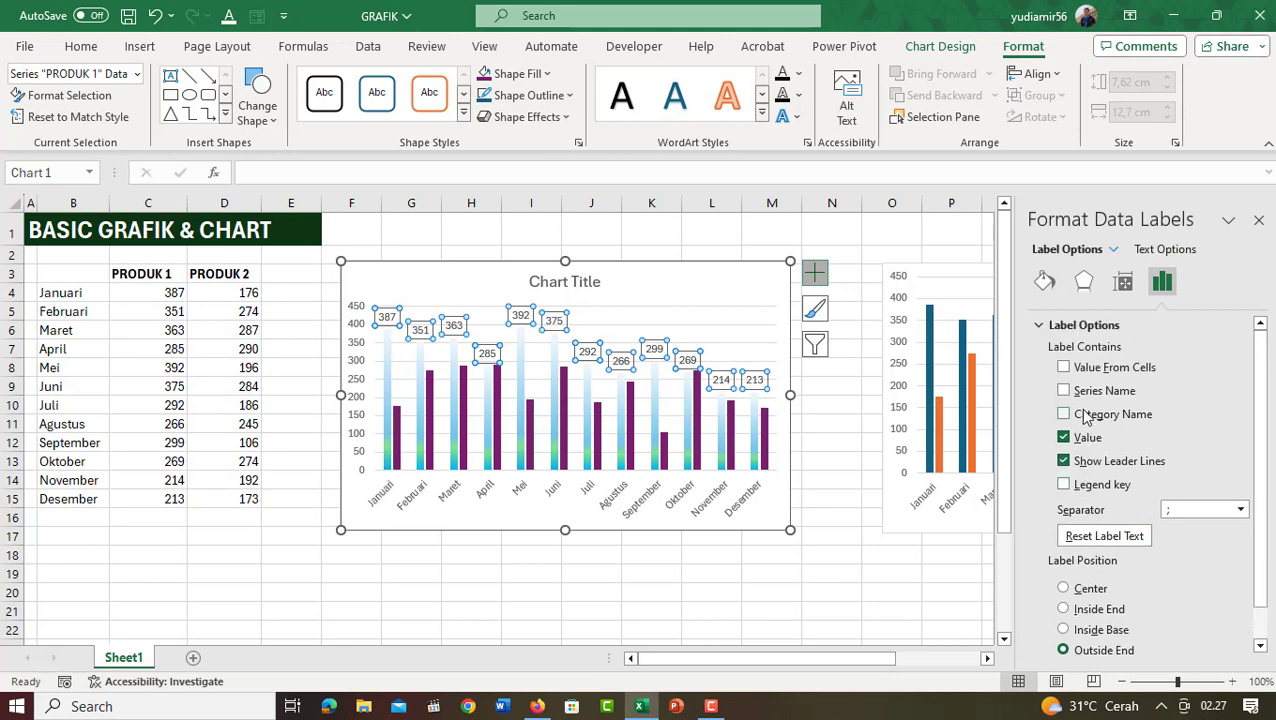
click(1064, 368)
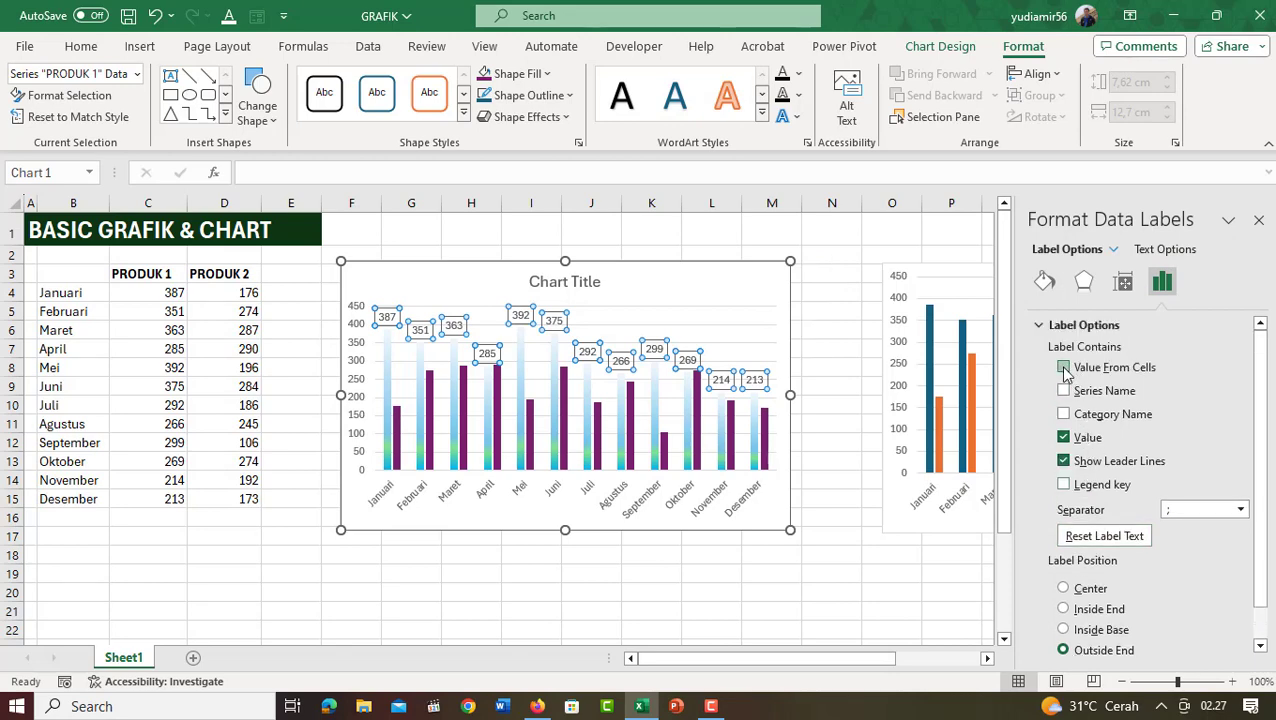
click(1017, 283)
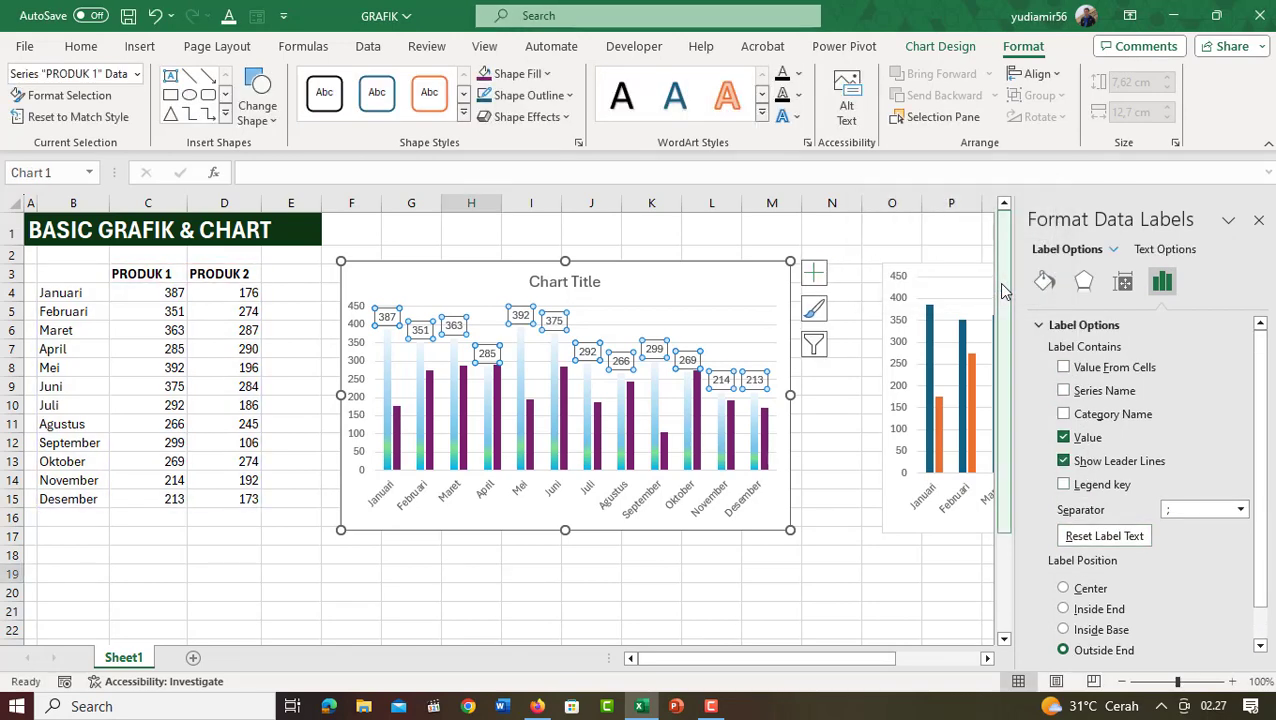
scroll(1030, 645, down, 1)
click(843, 437)
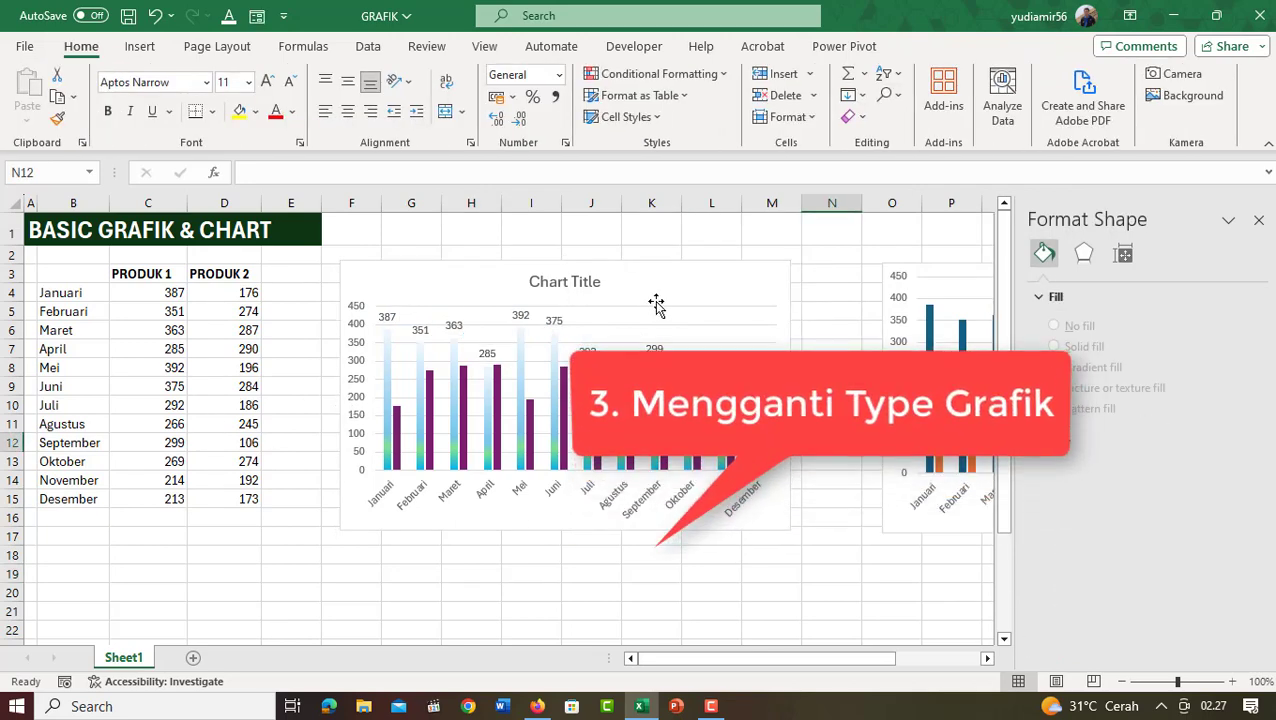
- Preview the Line, Pie and Bar types as replacements for the first chart's type
click(685, 289)
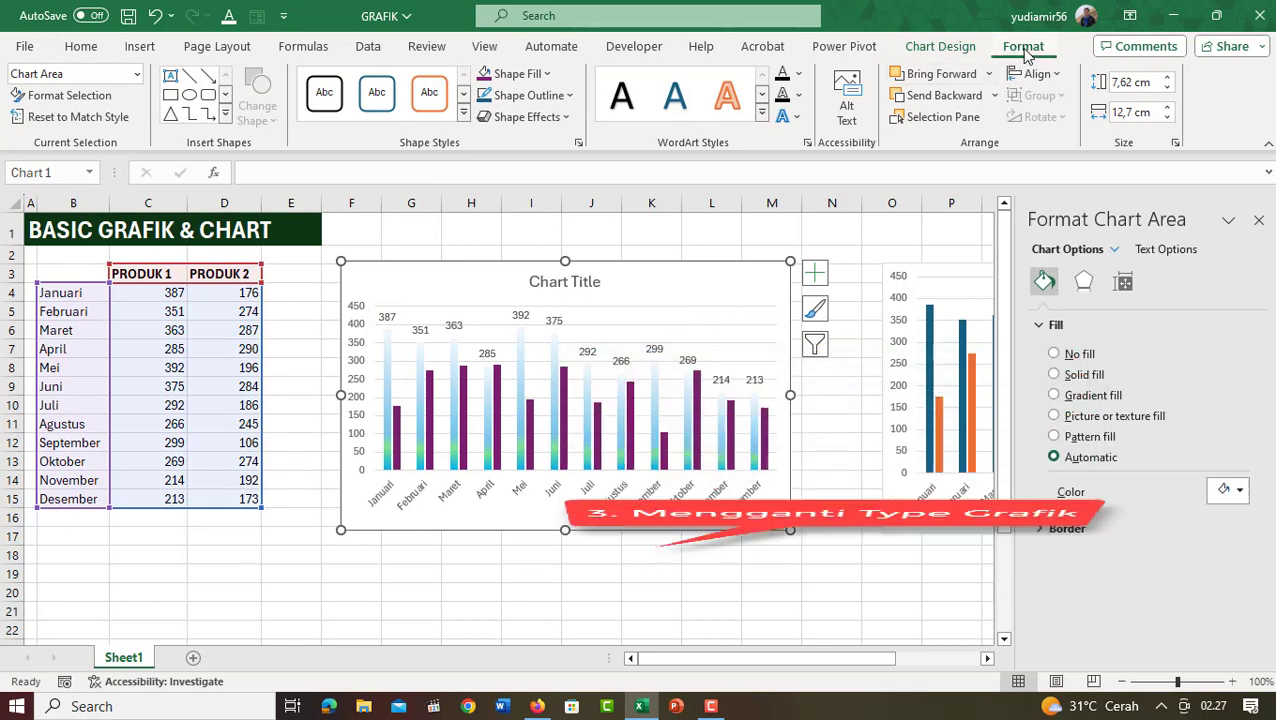
click(932, 50)
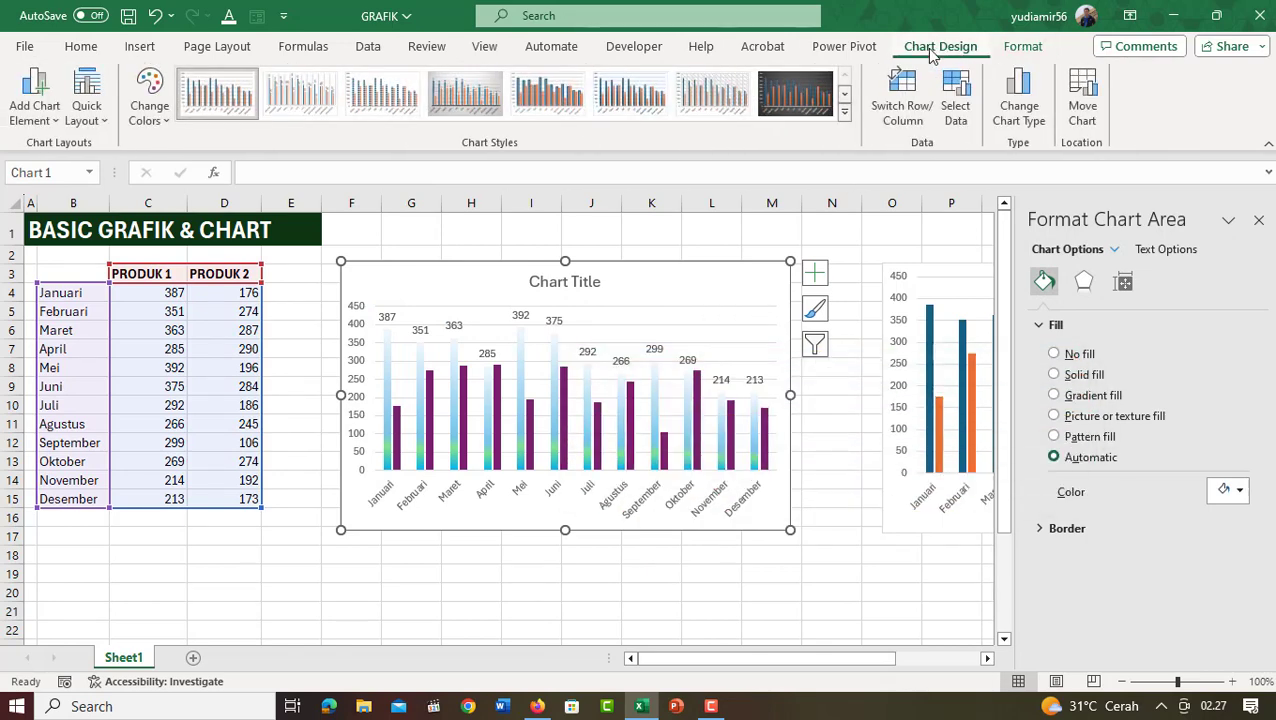
click(1020, 105)
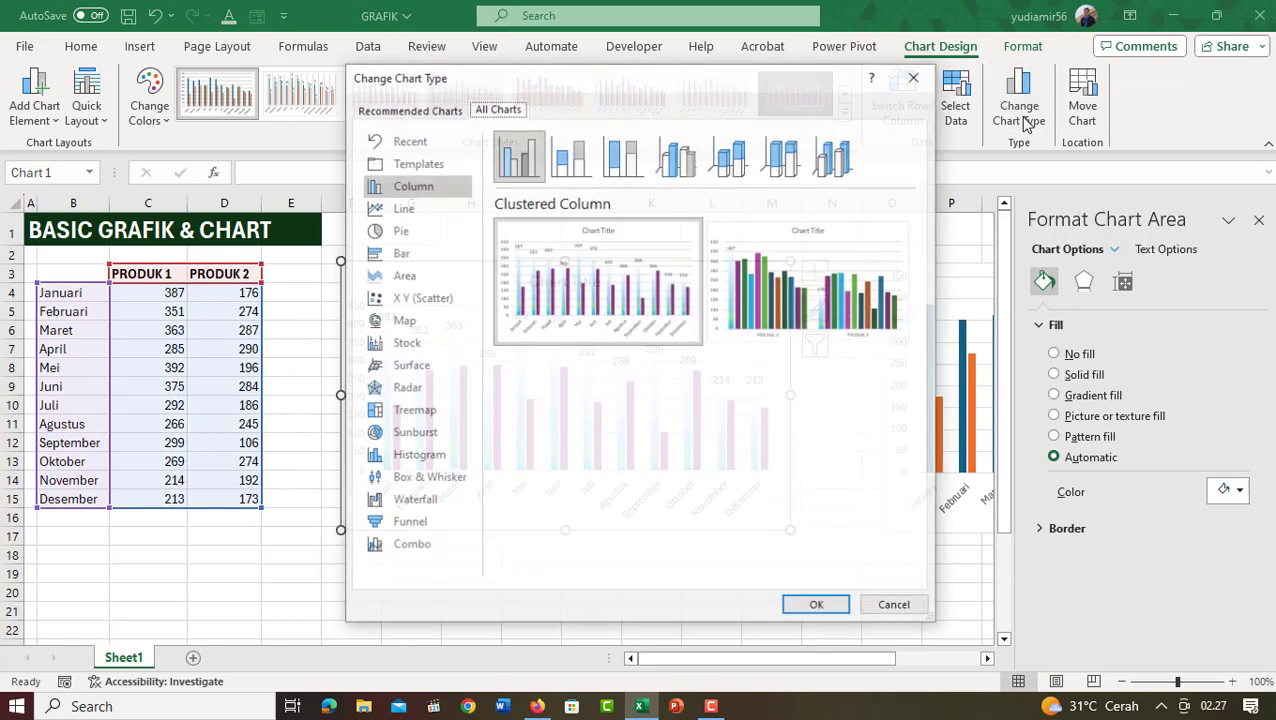
click(397, 210)
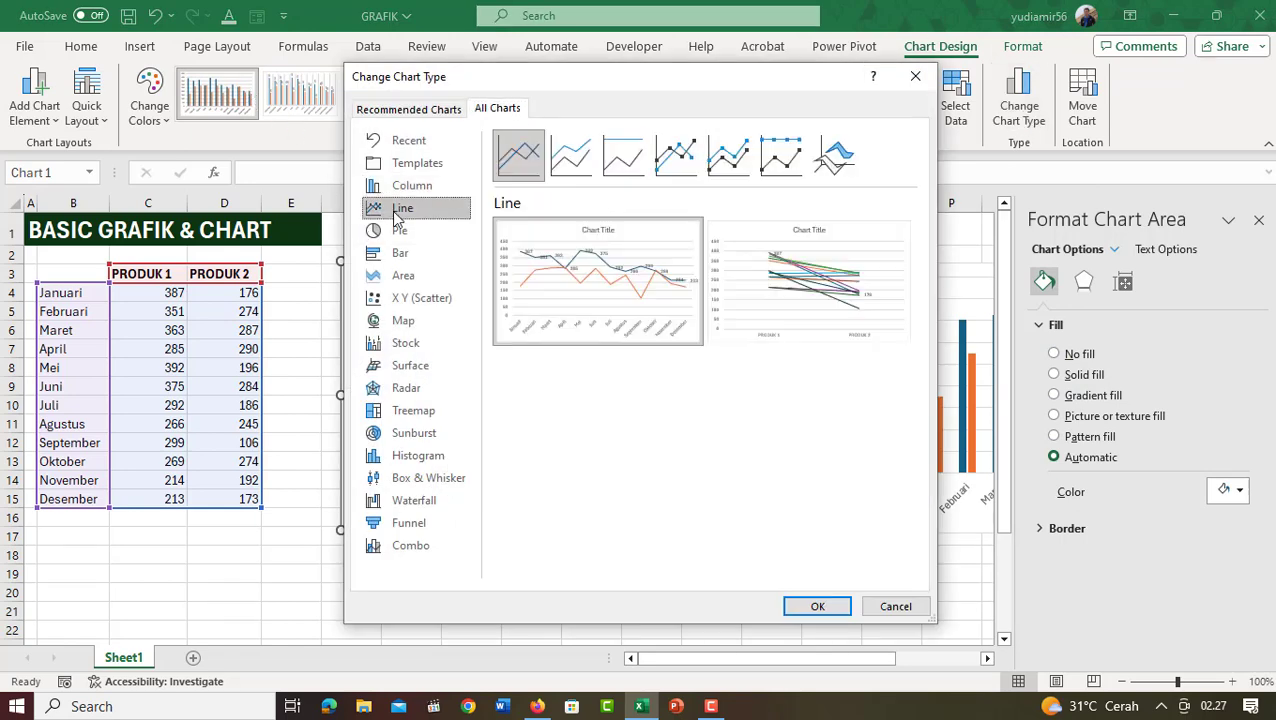
click(375, 236)
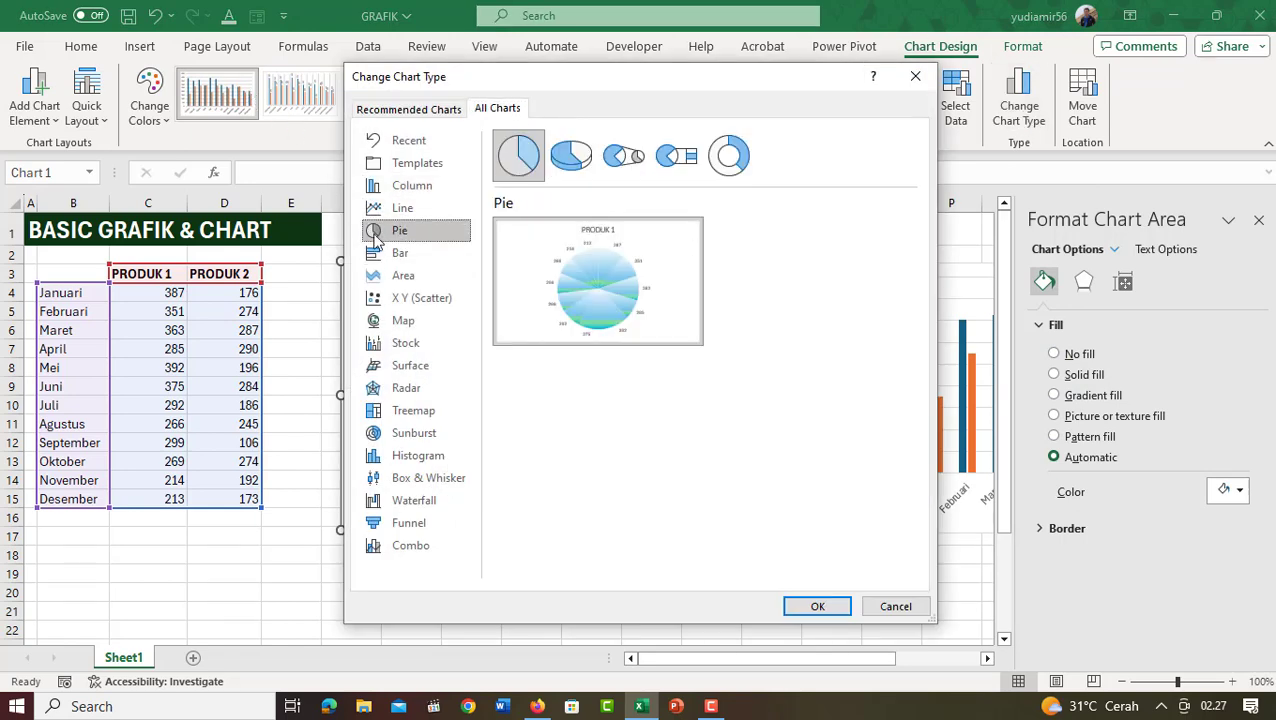
click(398, 262)
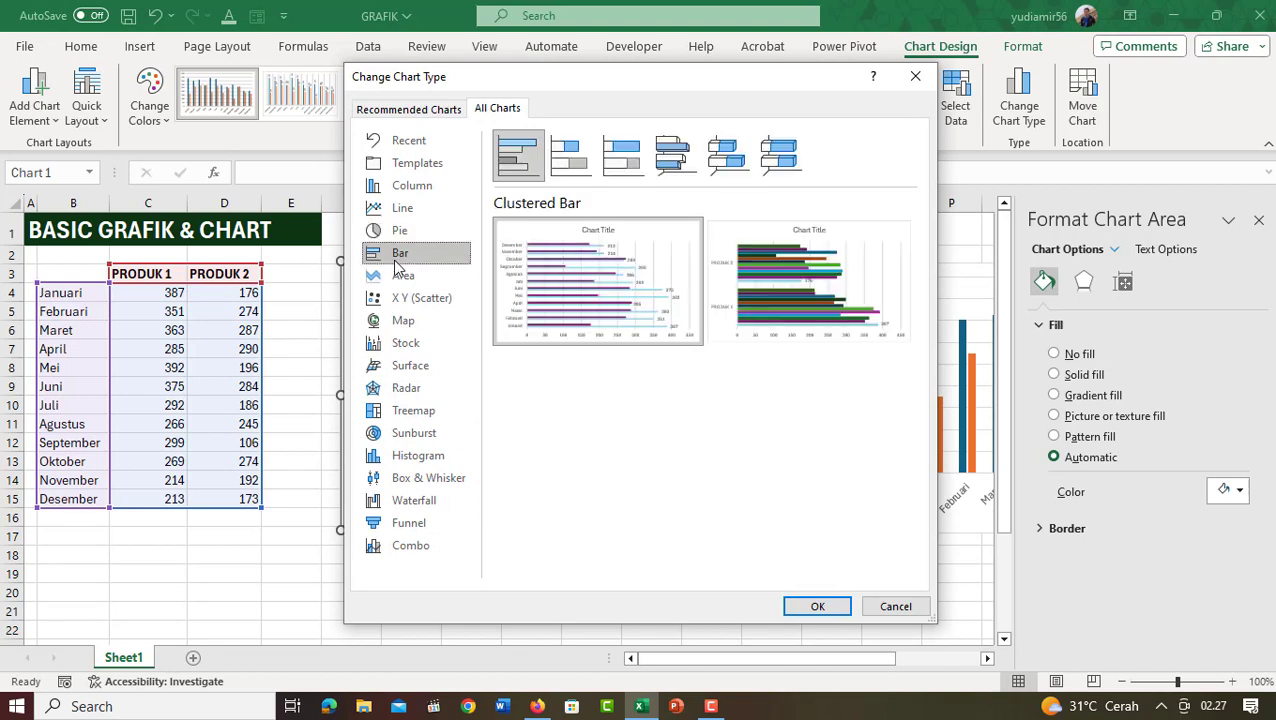
click(403, 210)
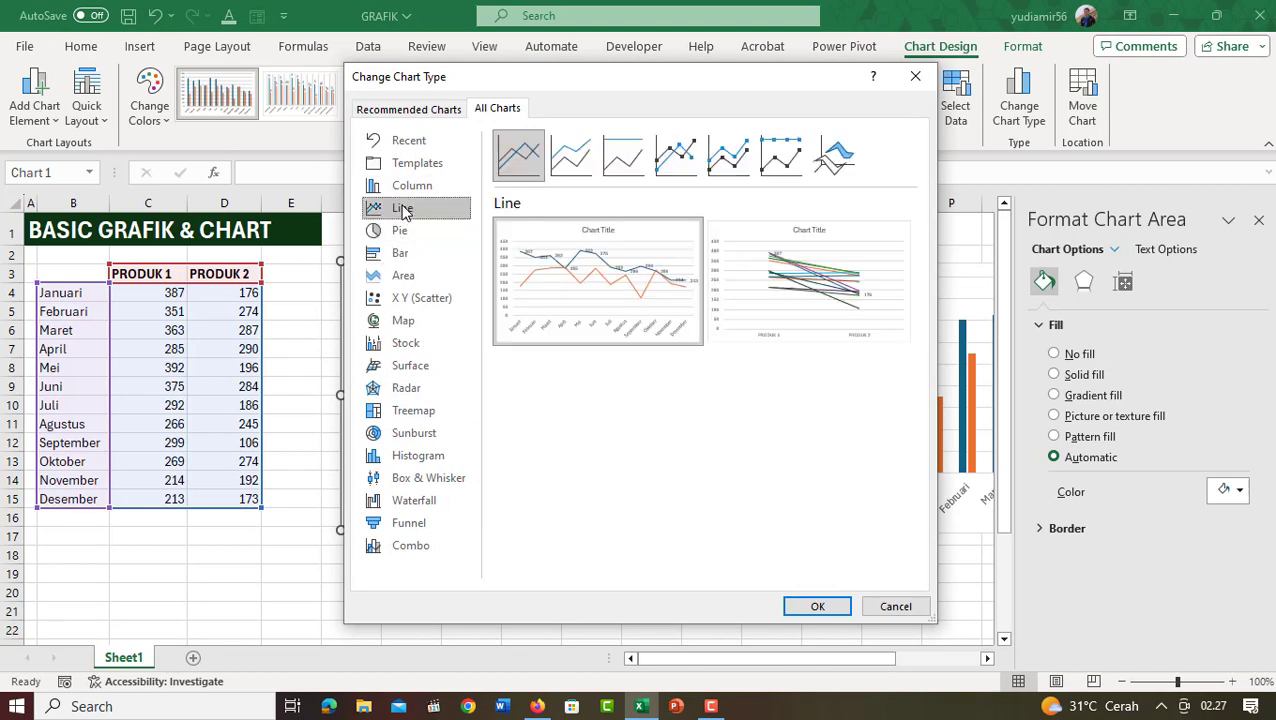
click(402, 253)
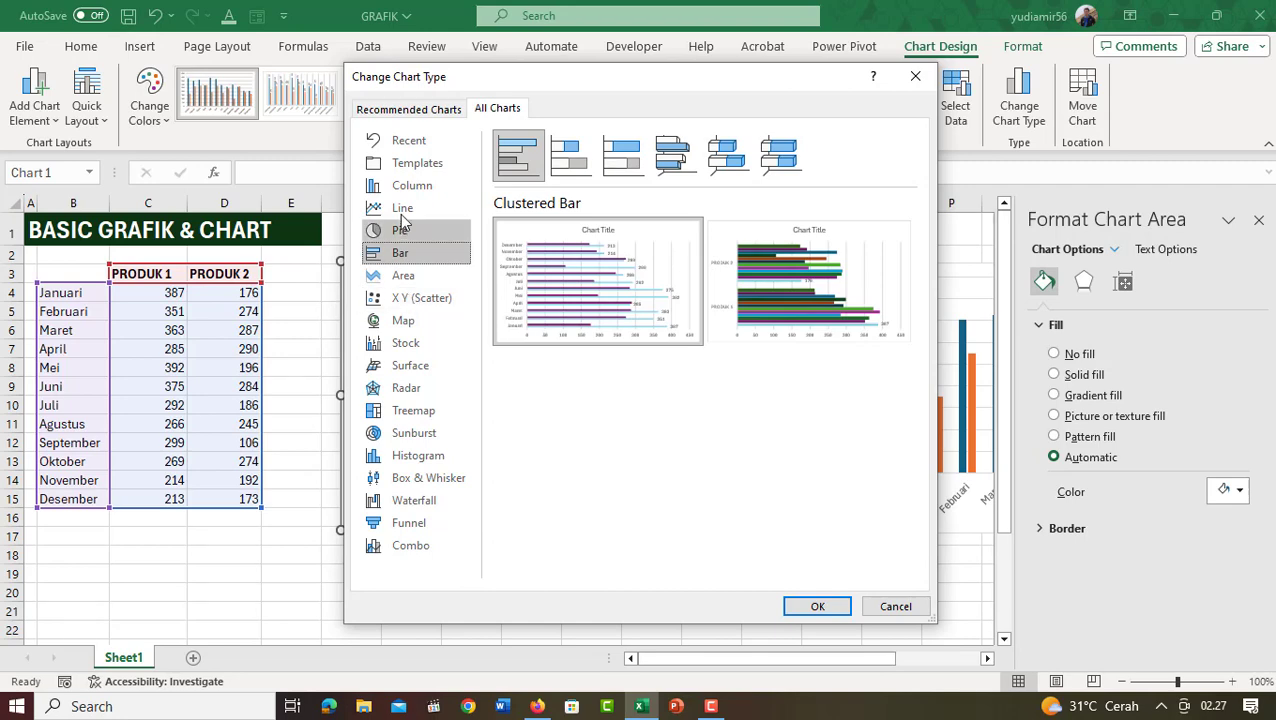
- Change the chart to a 3-D Stacked Column with the products as categories and the months stacked
click(405, 188)
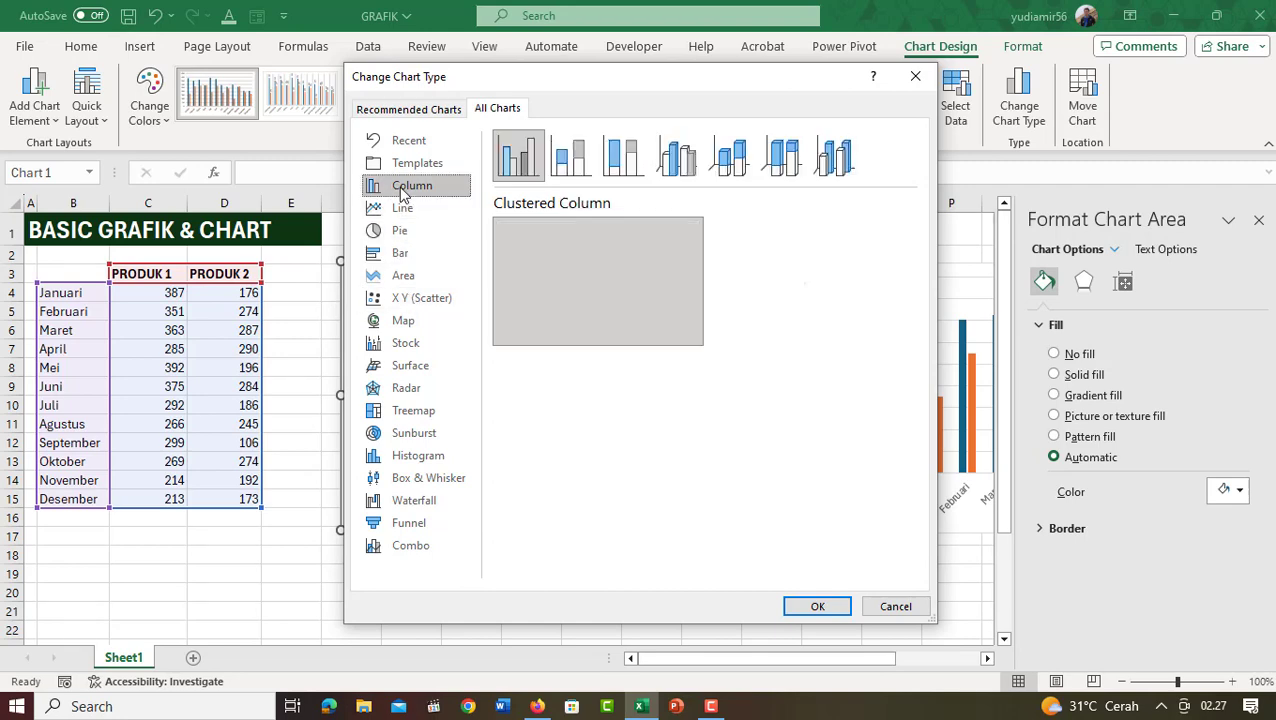
click(735, 165)
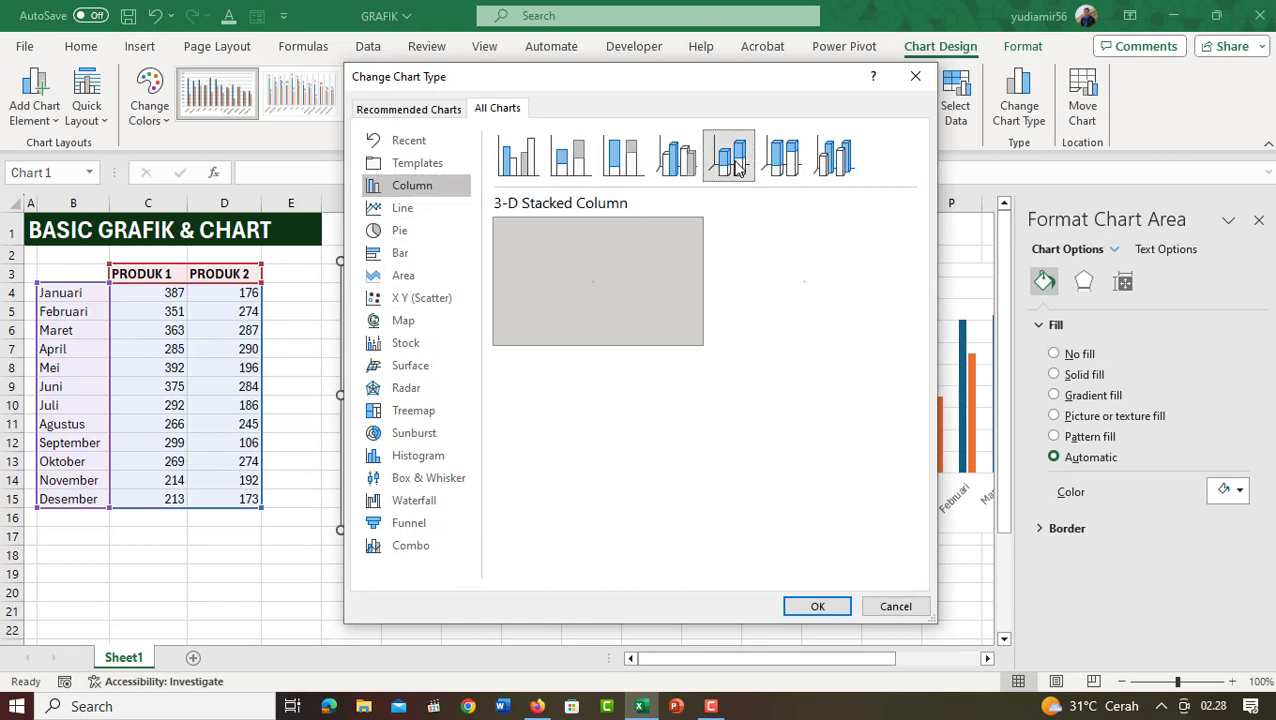
mouse_move(818, 307)
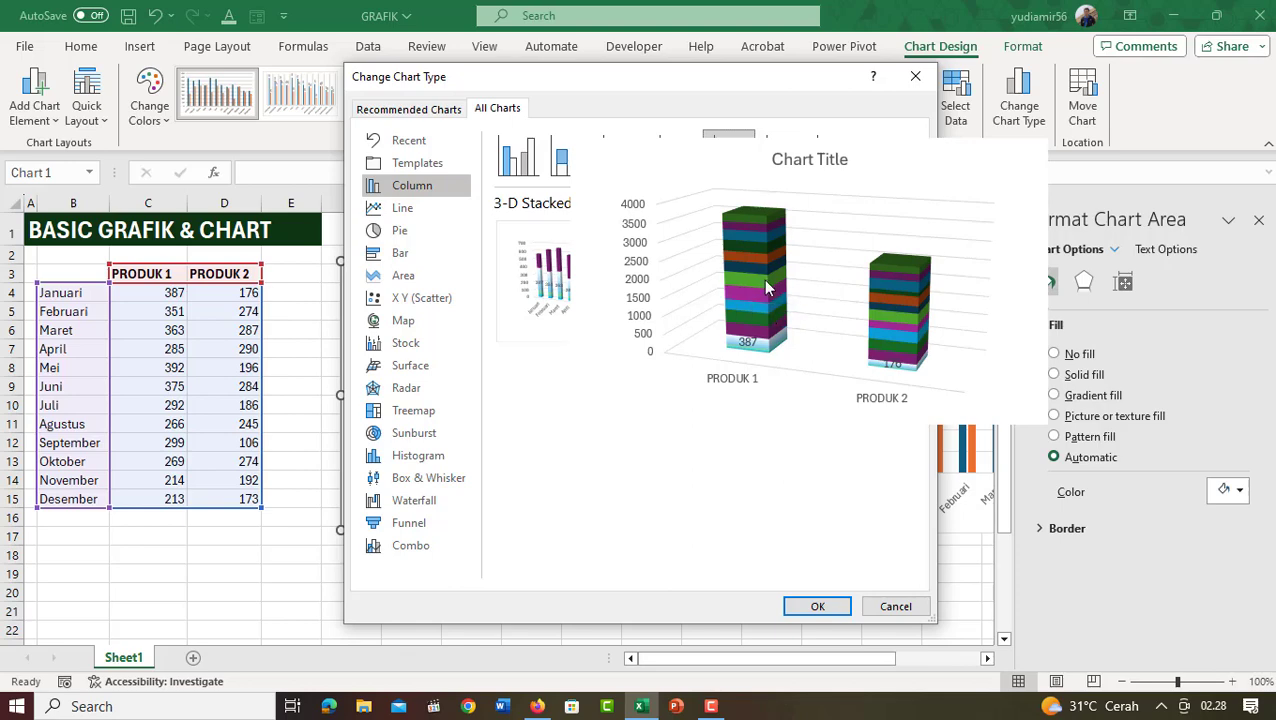
click(822, 608)
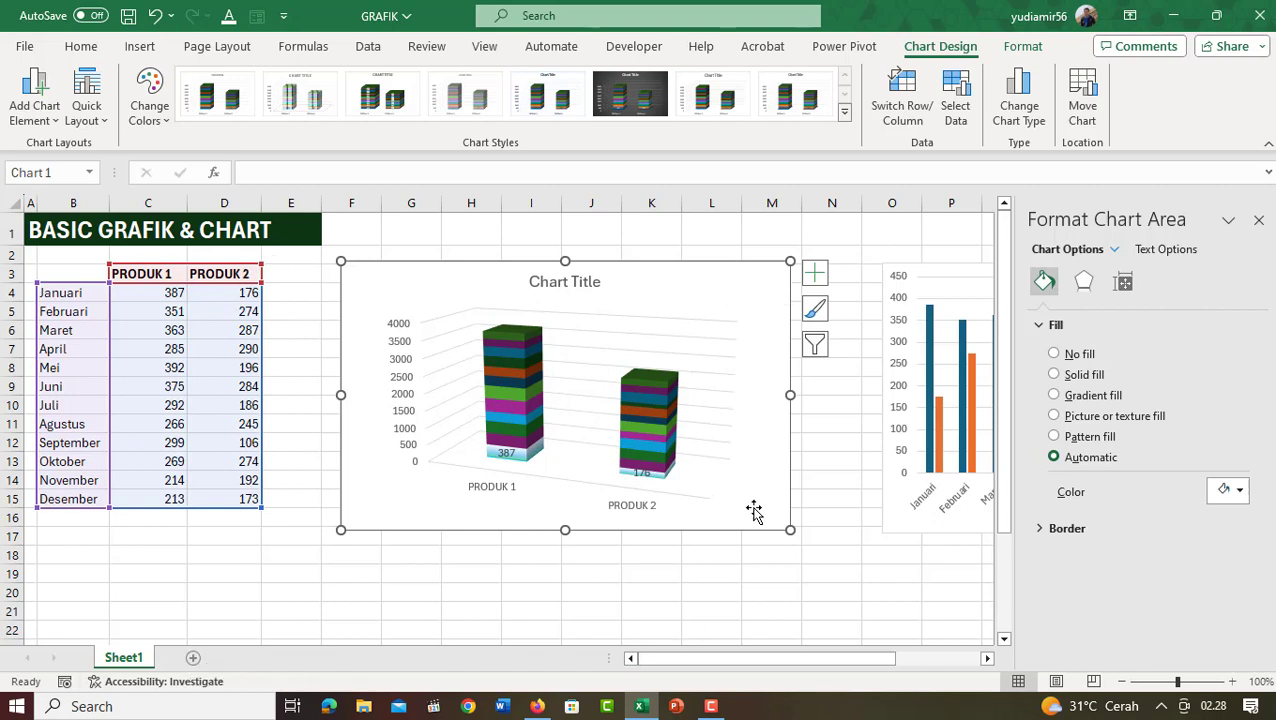
- Move the 3-D stacked column chart from Sheet1 to a new chart sheet named Grafik
click(1085, 112)
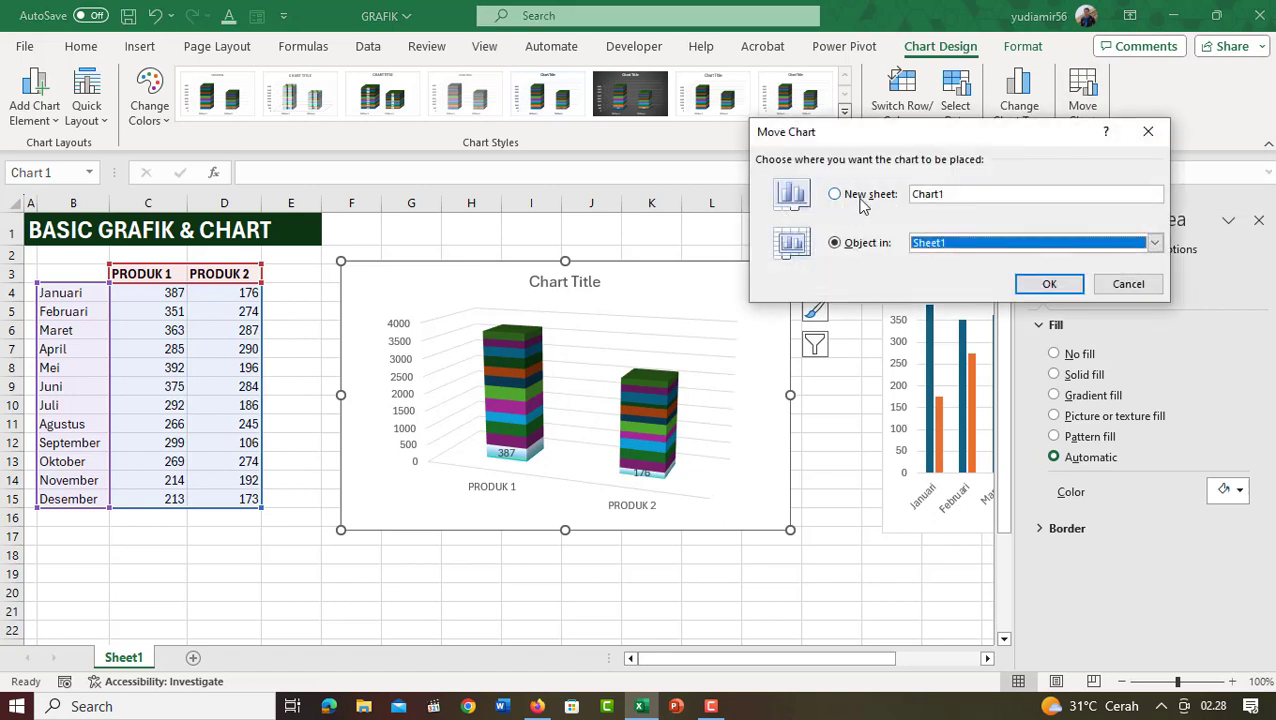
click(855, 196)
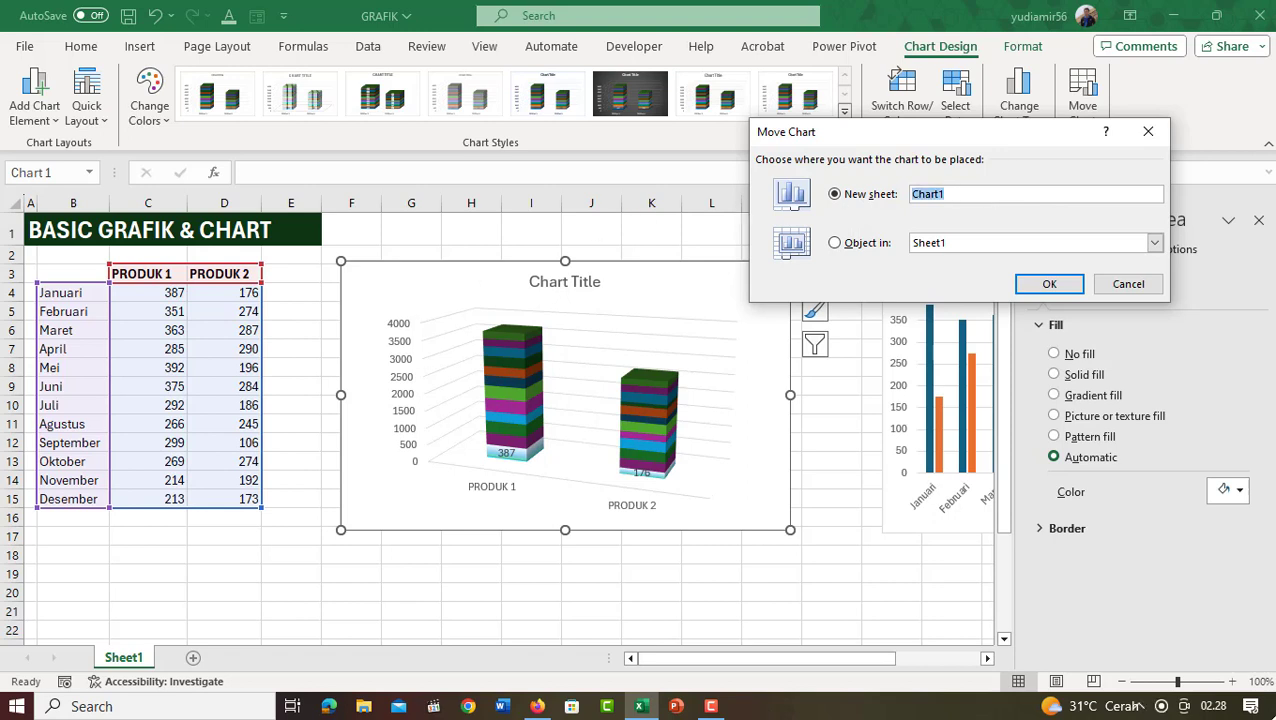
text(Grafi)
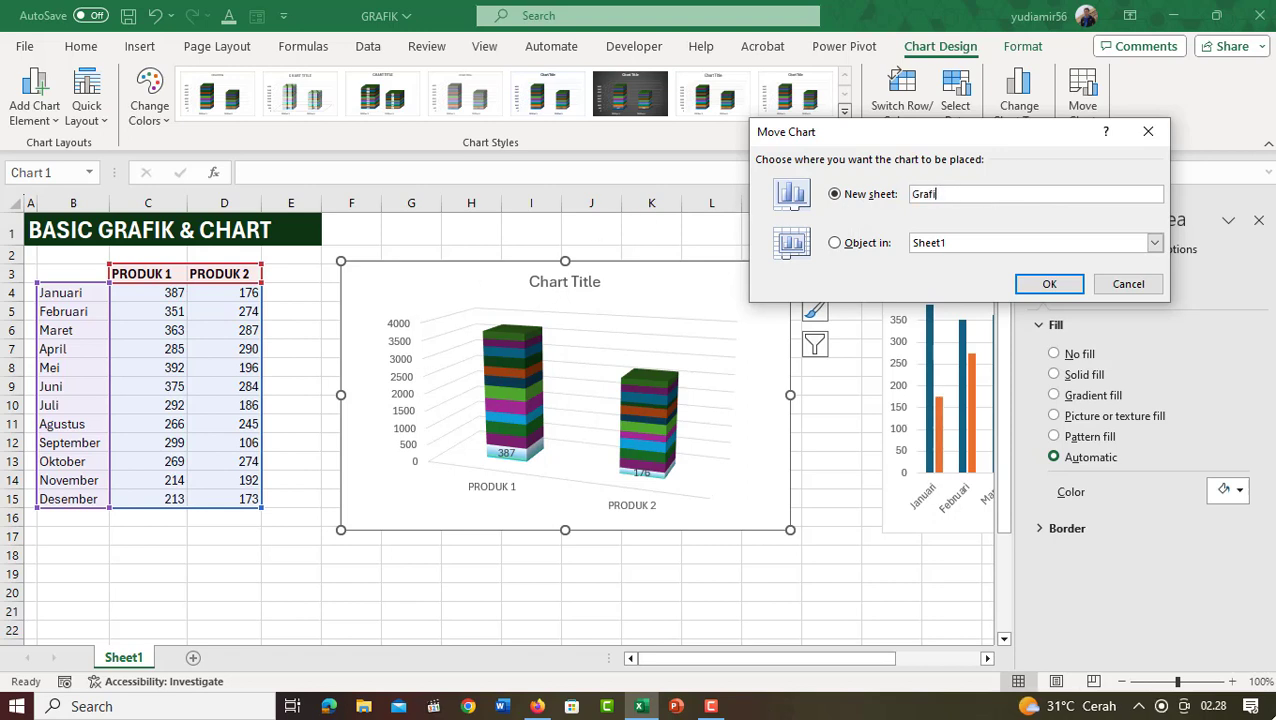
text(k)
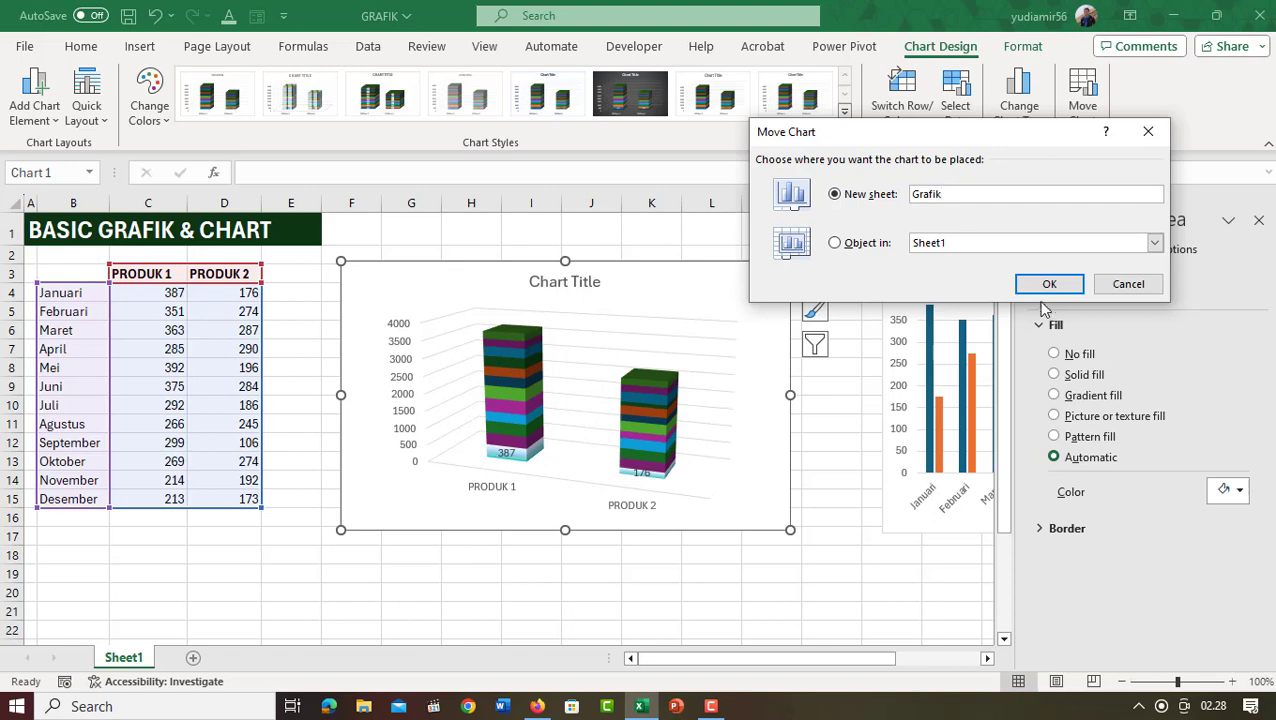
click(1049, 284)
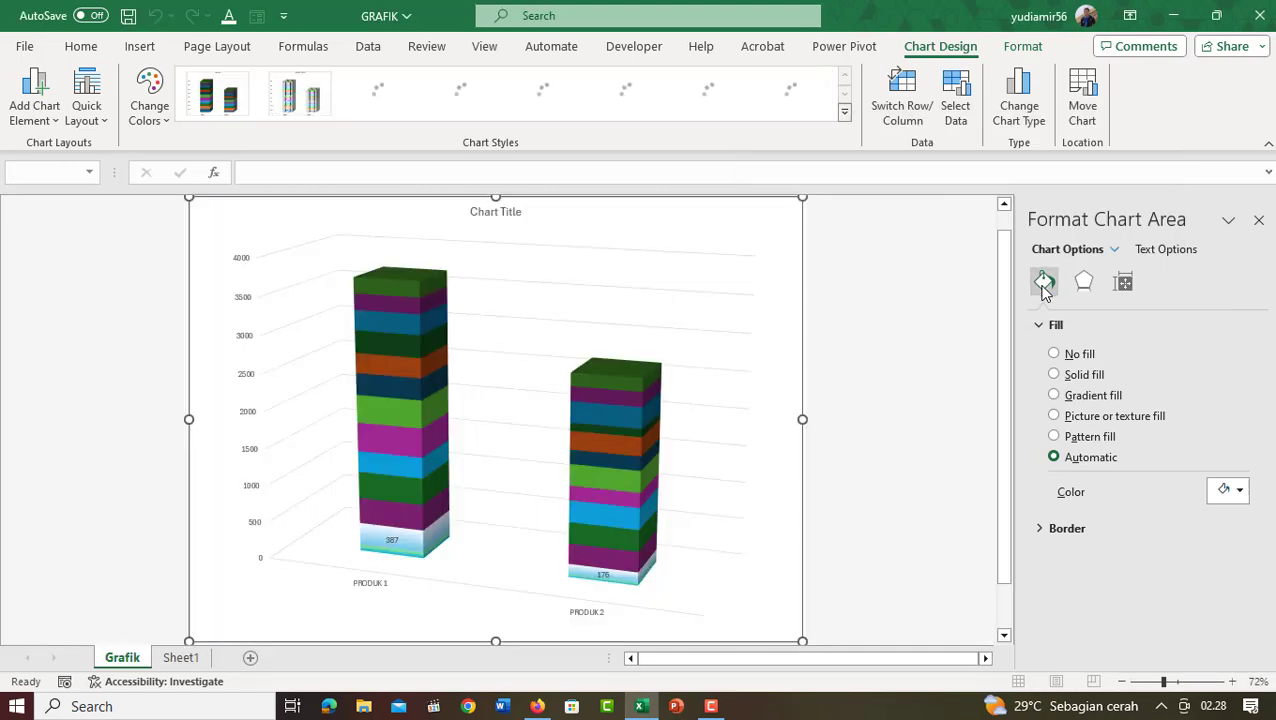
- Compare the Grafik chart sheet with the Sheet1 worksheet that the chart was moved from
click(178, 667)
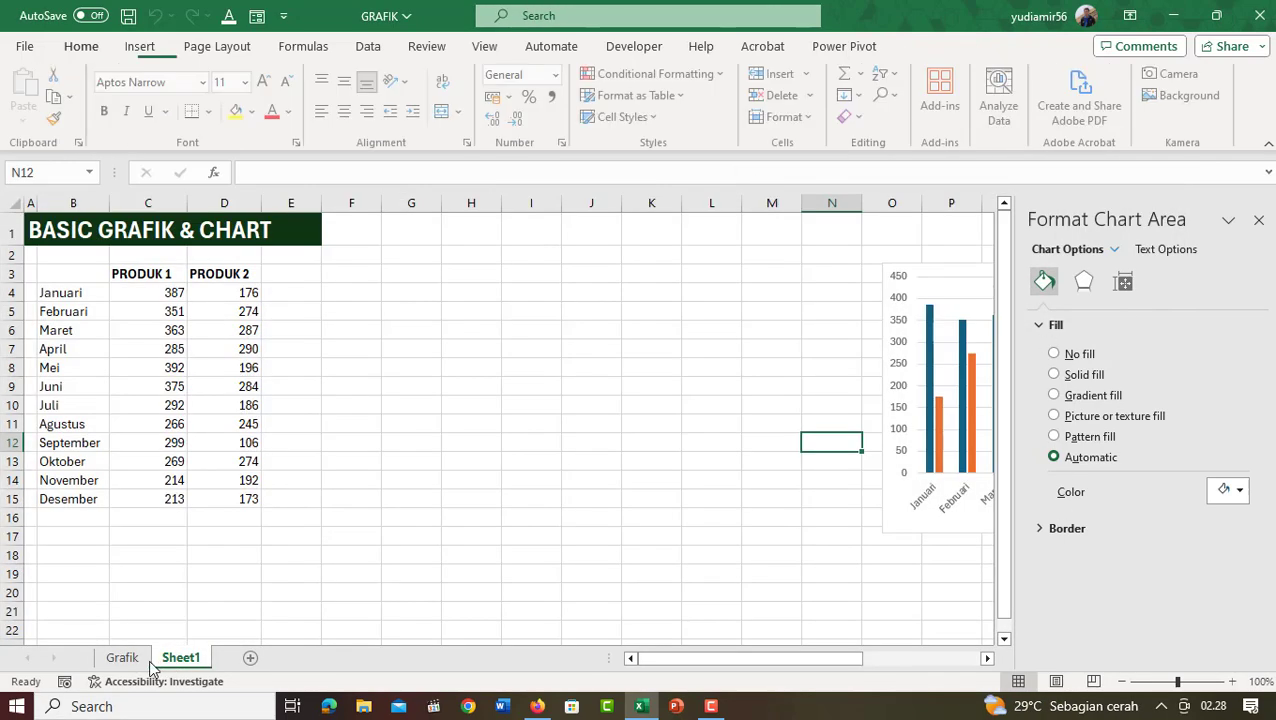
click(142, 666)
click(182, 665)
click(124, 662)
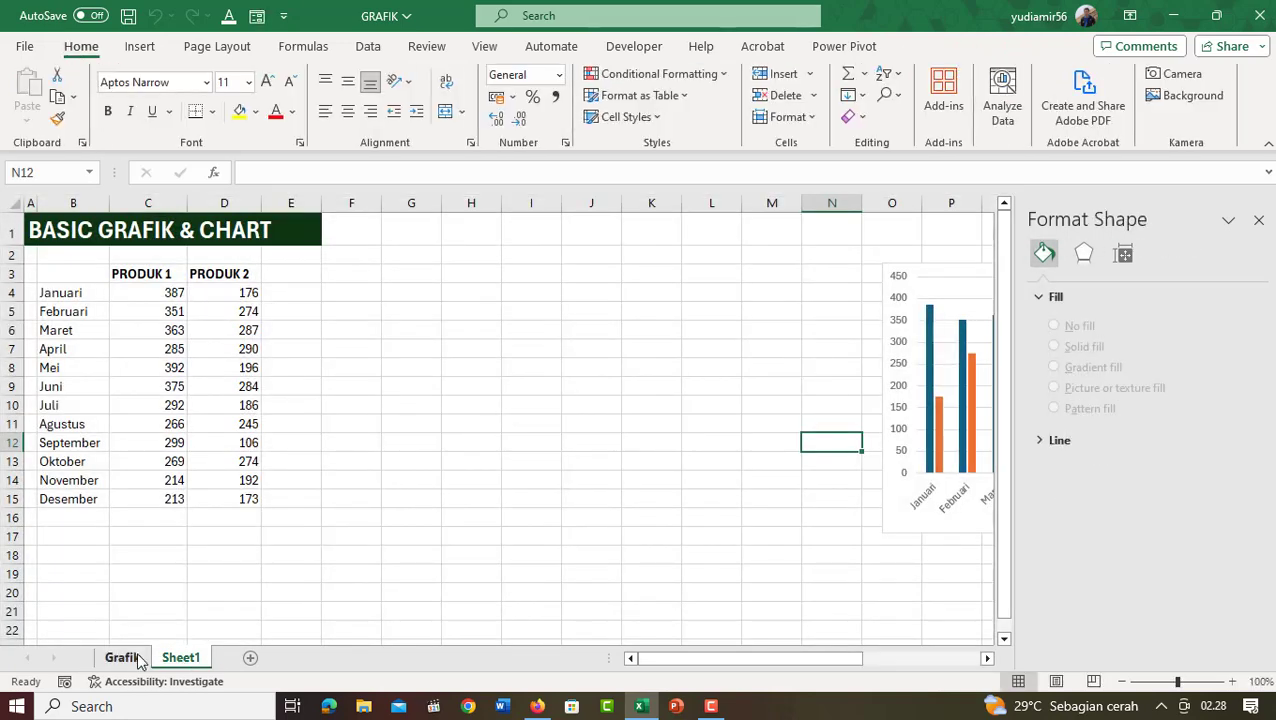
click(172, 665)
- Review the monthly product data and the remaining column chart on Sheet1, and return to the Grafik sheet
click(527, 290)
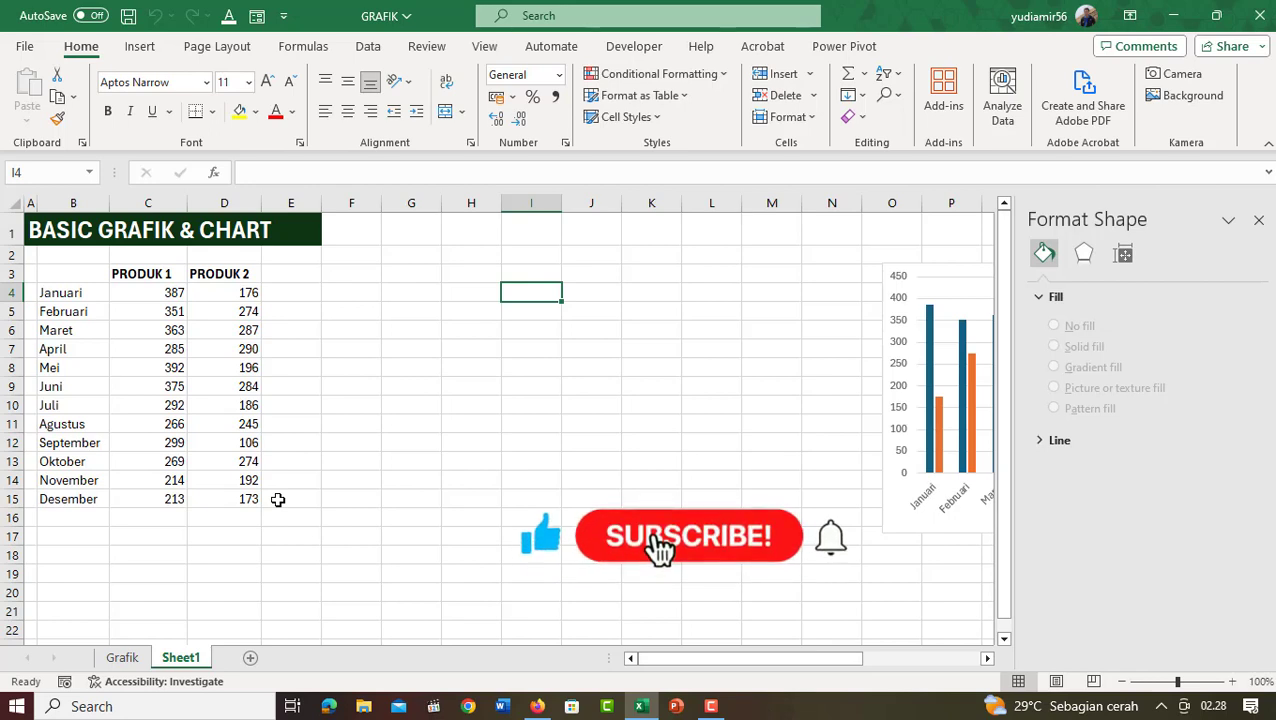
click(370, 286)
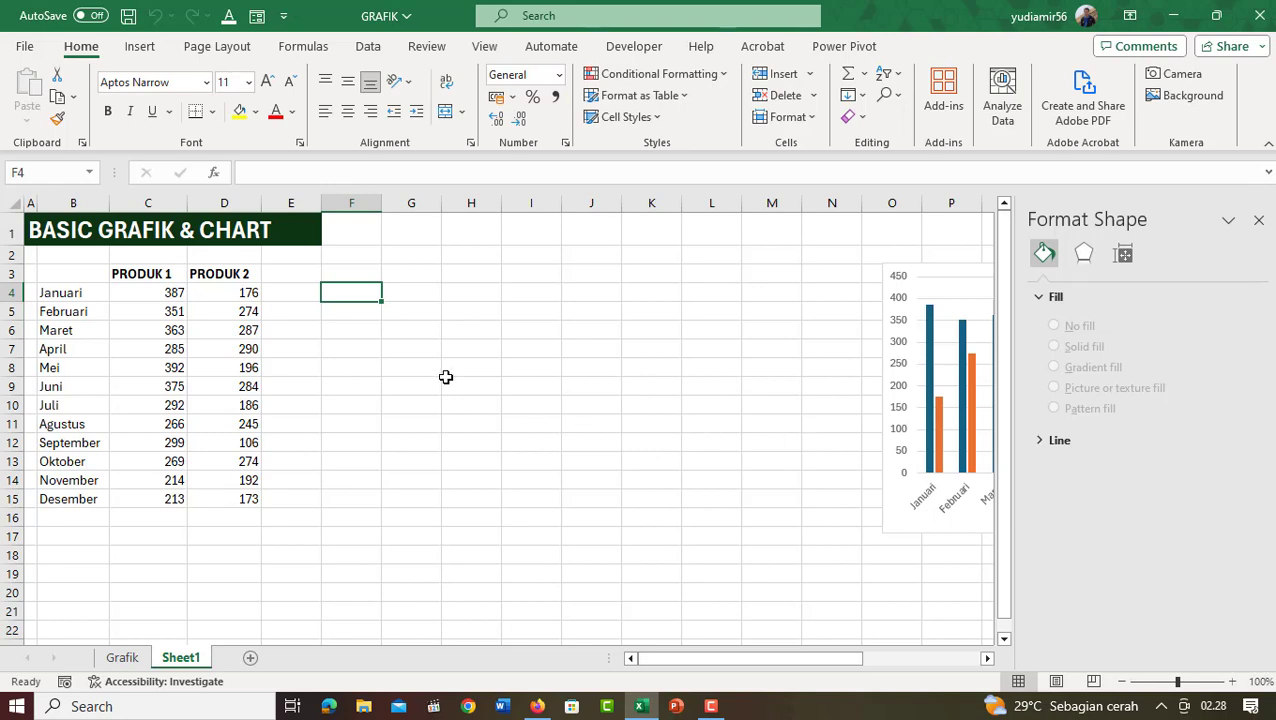
drag(849, 660, 960, 665)
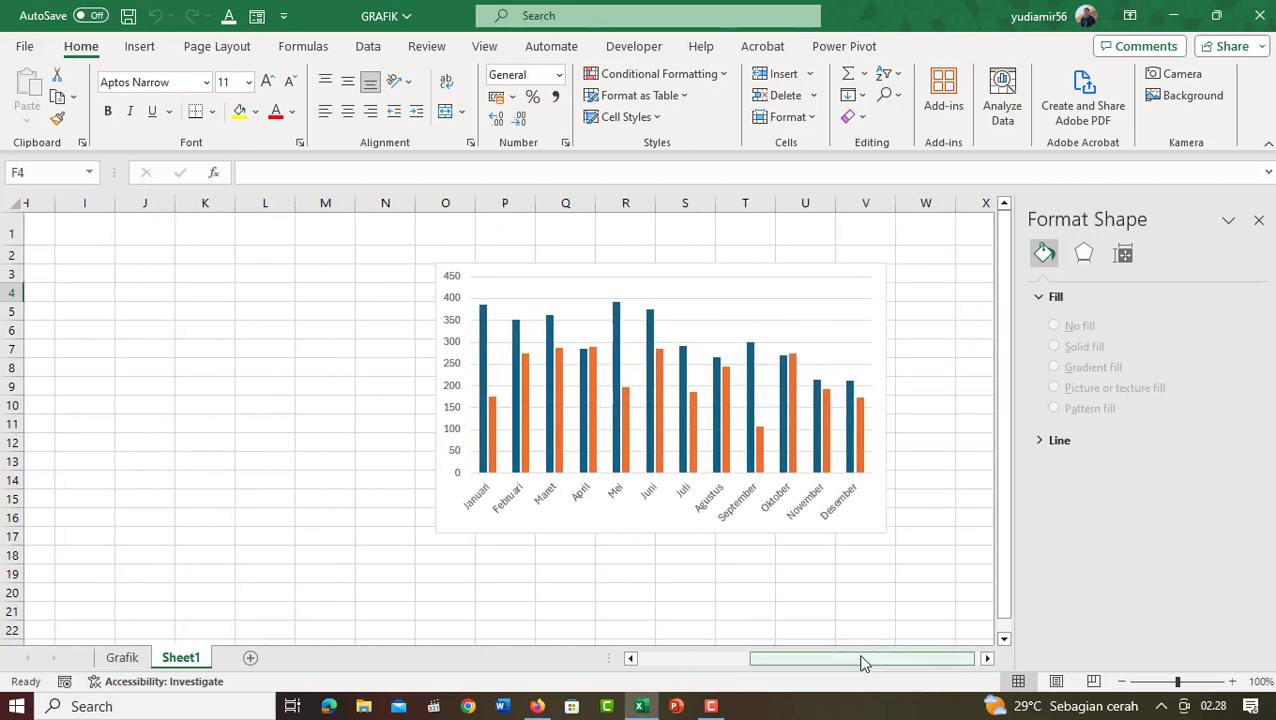
drag(862, 660, 718, 669)
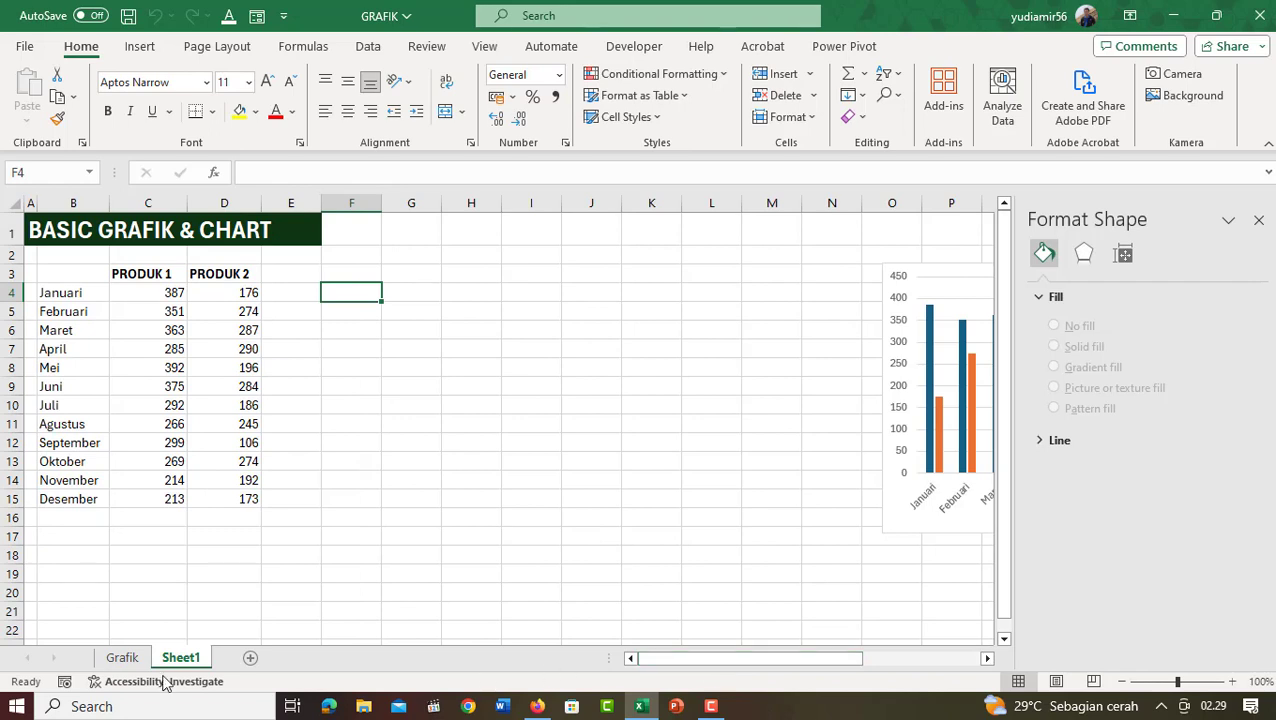
click(122, 658)
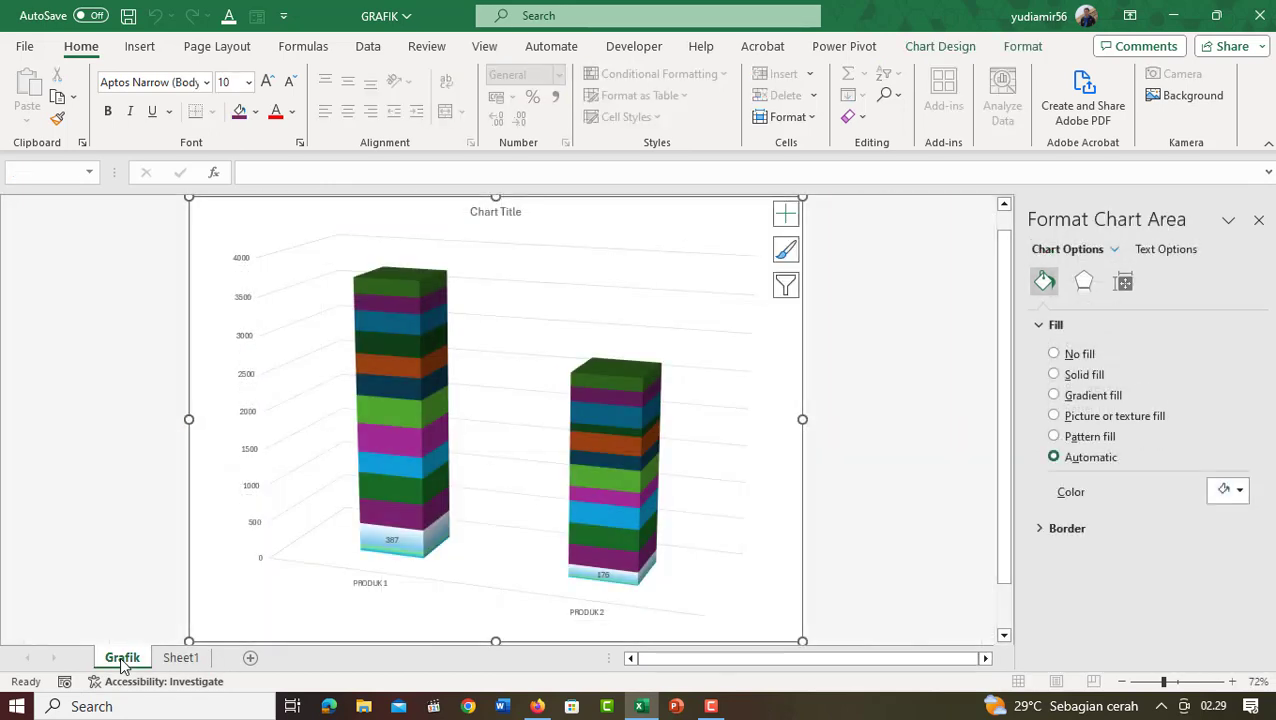